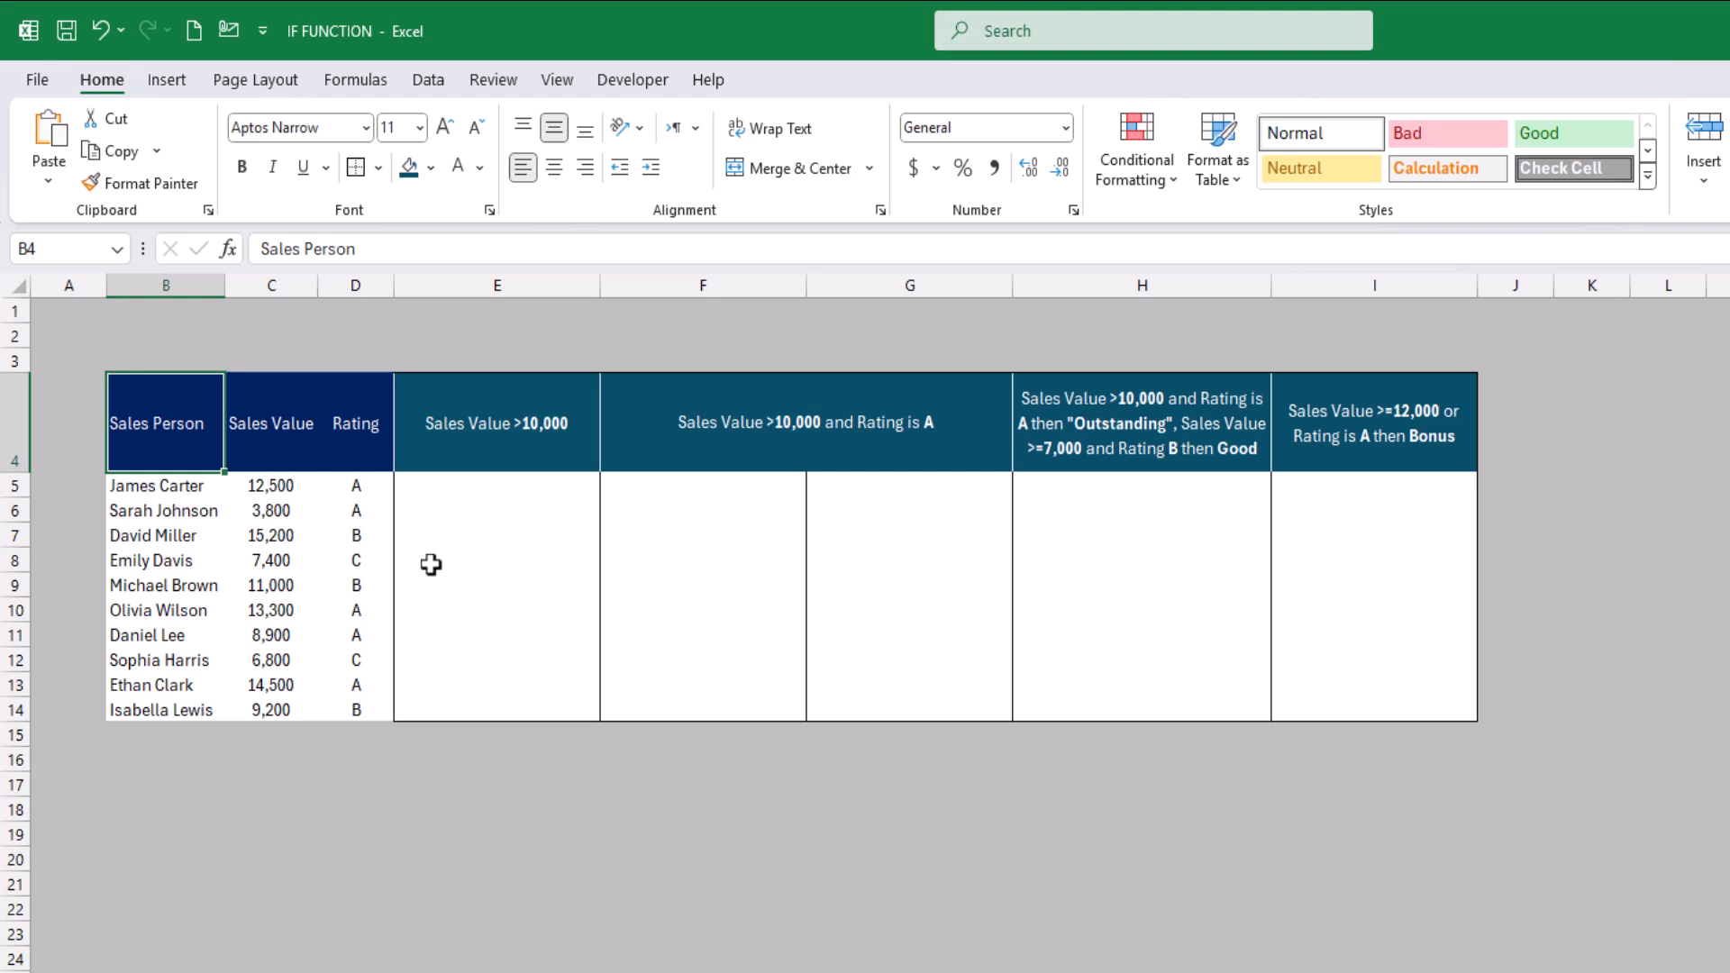
{"action": "left_click_drag", "start_coordinate": [122, 488], "coordinate": [135, 708]}
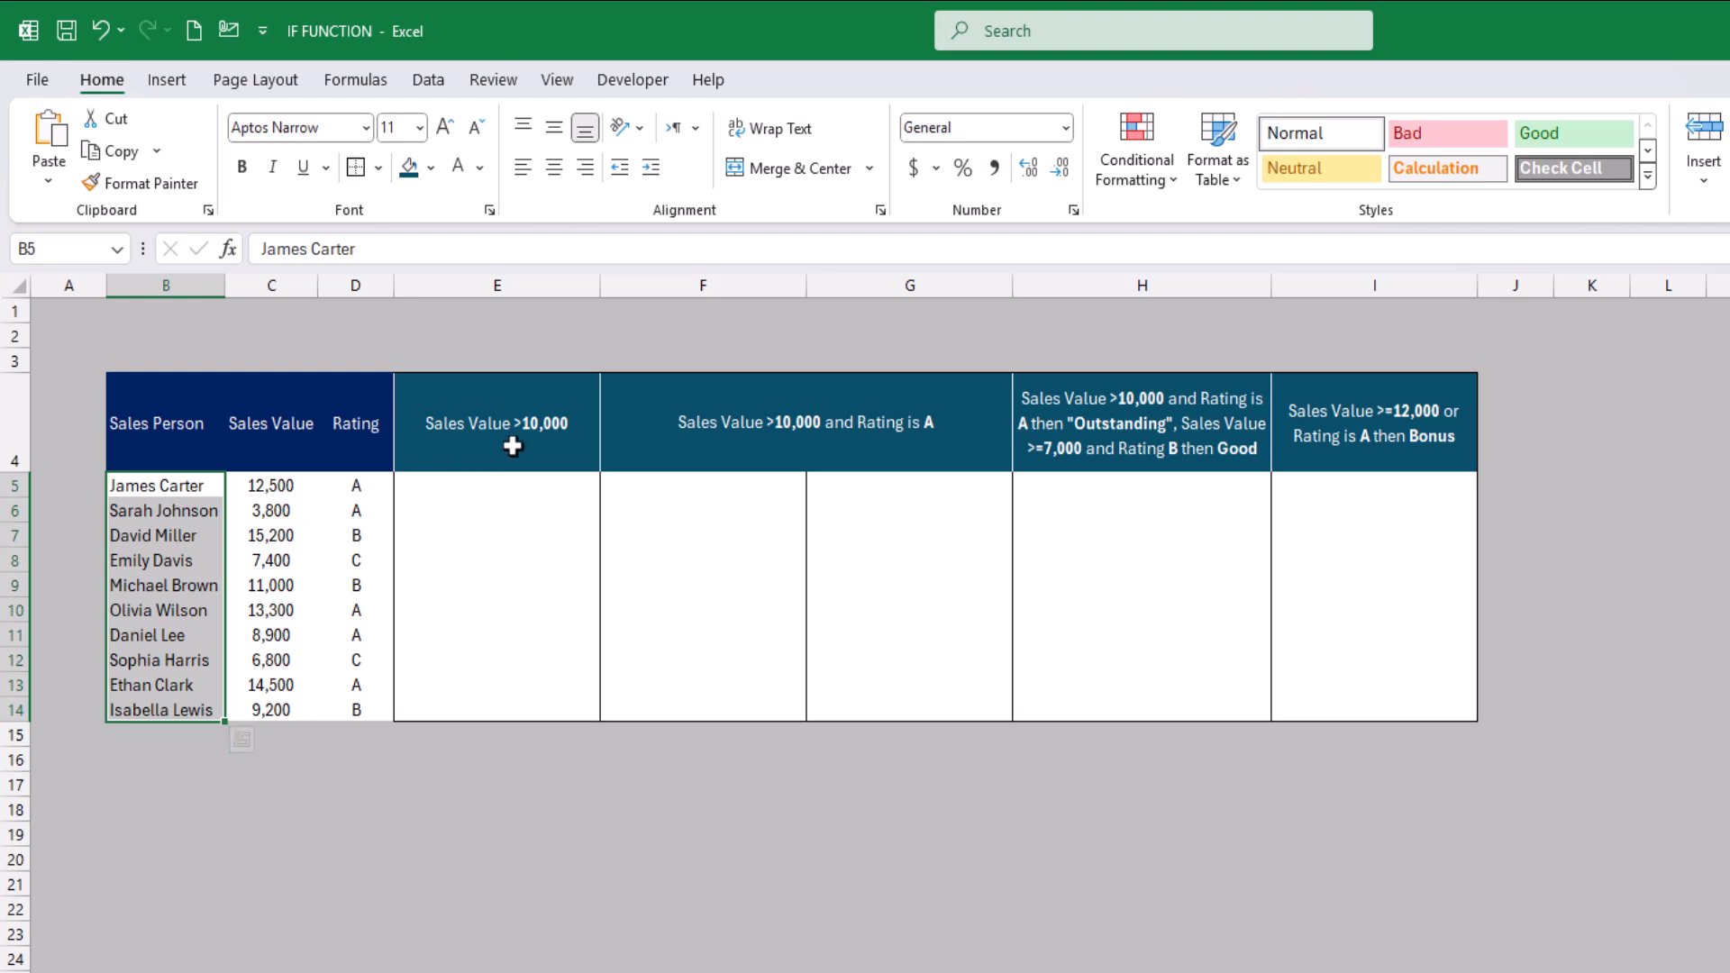
{"action": "left_click_drag", "start_coordinate": [513, 446], "coordinate": [1294, 459]}
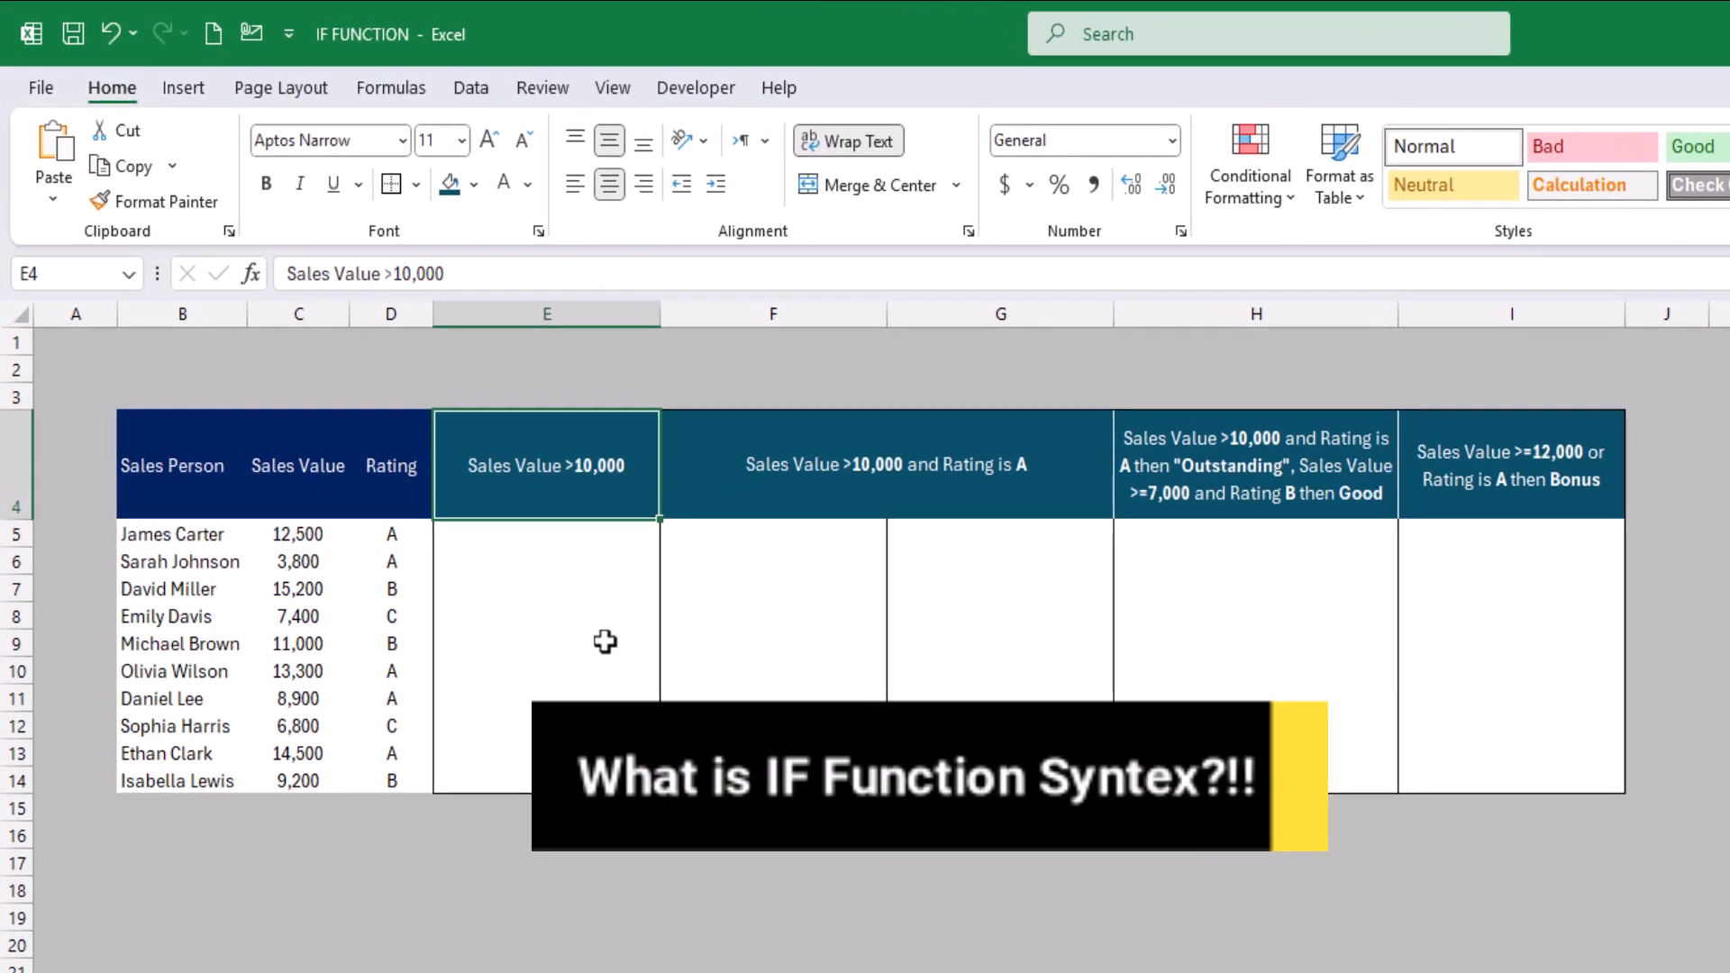
Step: Enter the formula =IF(C5>10000,"Yes","No") in cell E5 and fill it down through E14
{"action": "left_click", "coordinate": [621, 552]}
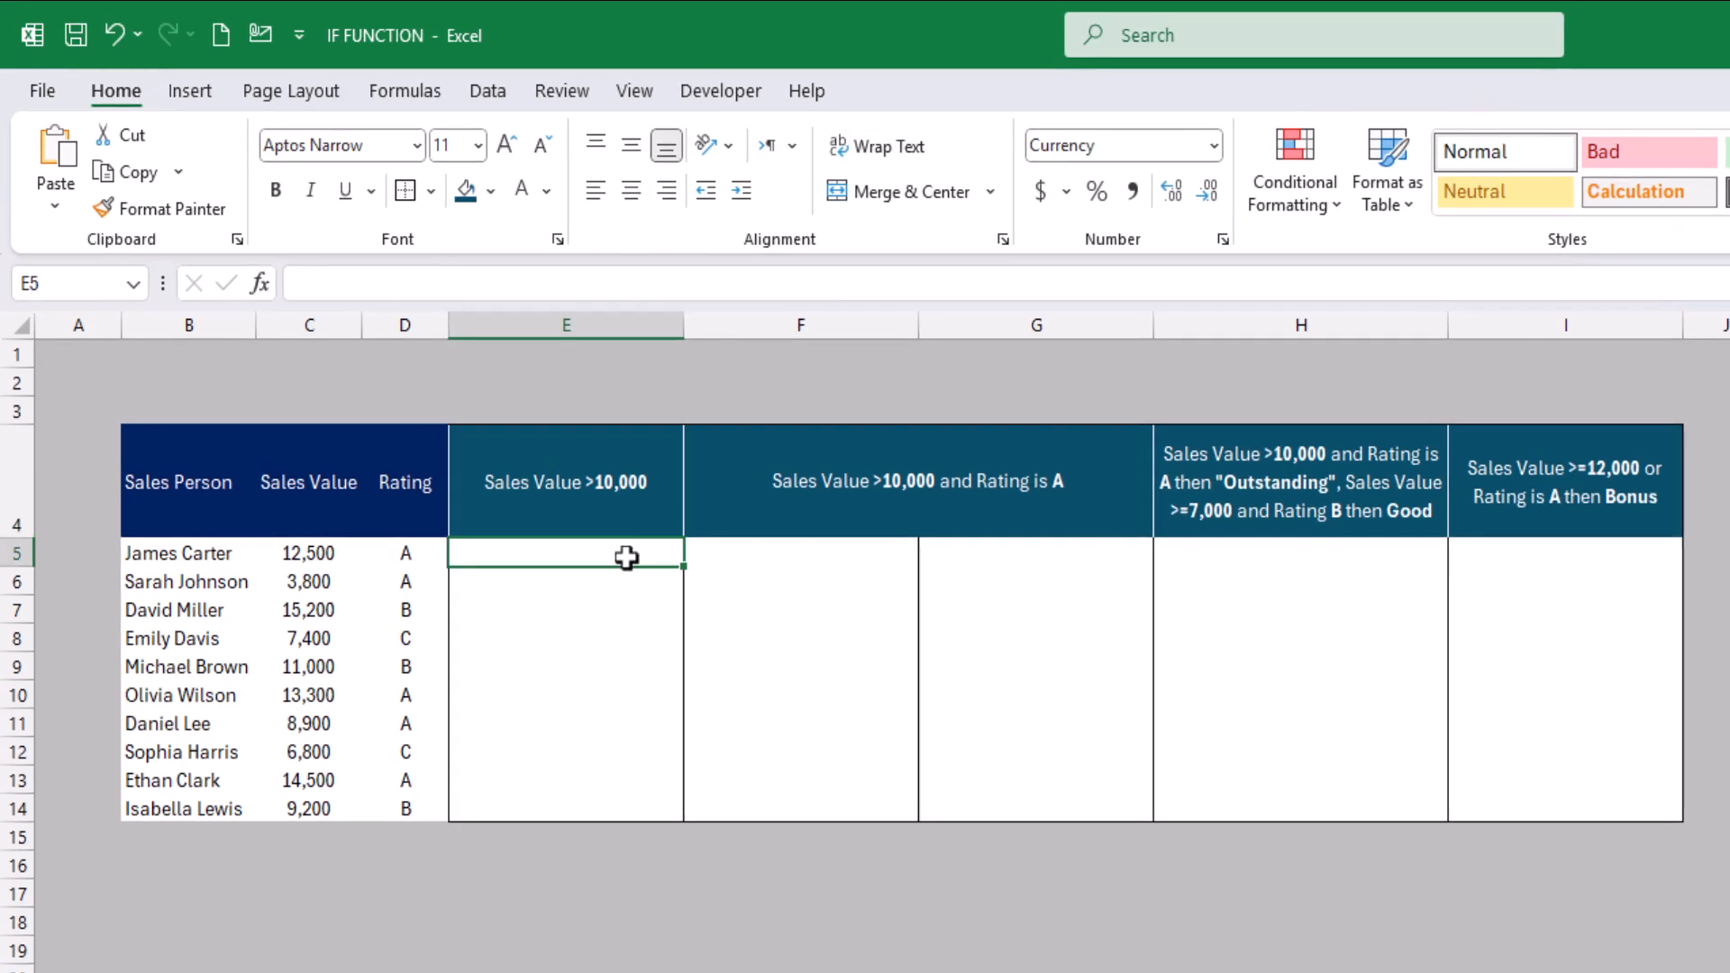
{"action": "type", "text": "=if"}
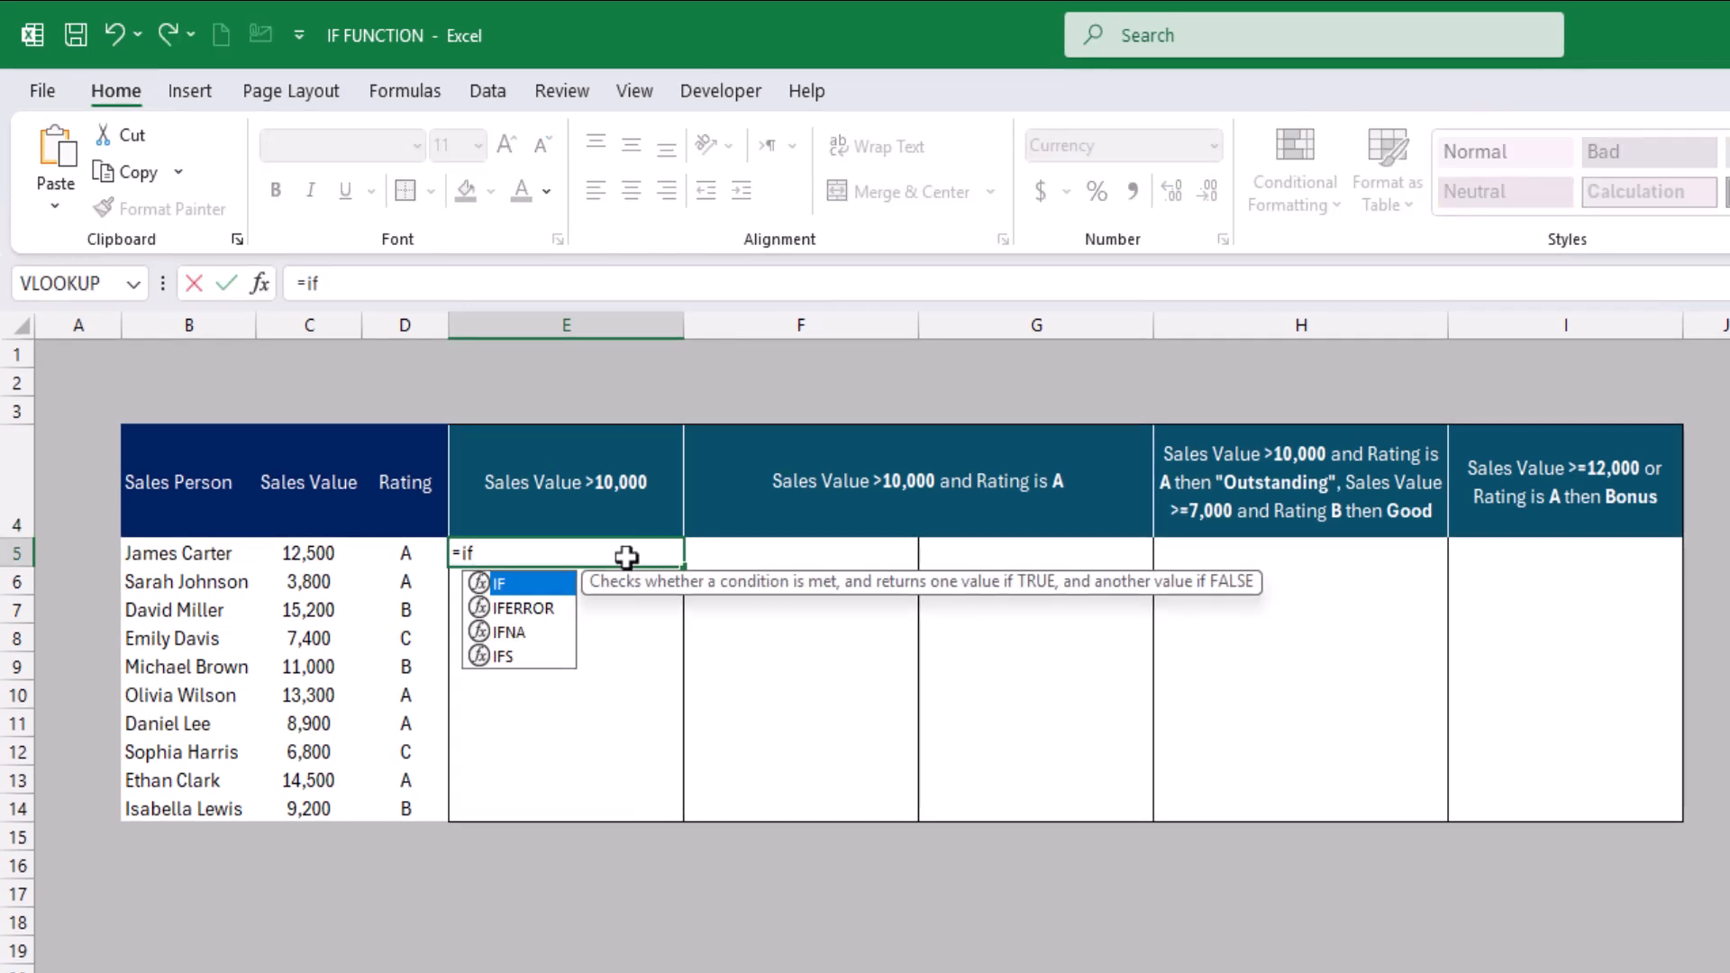
{"action": "key", "text": "Tab"}
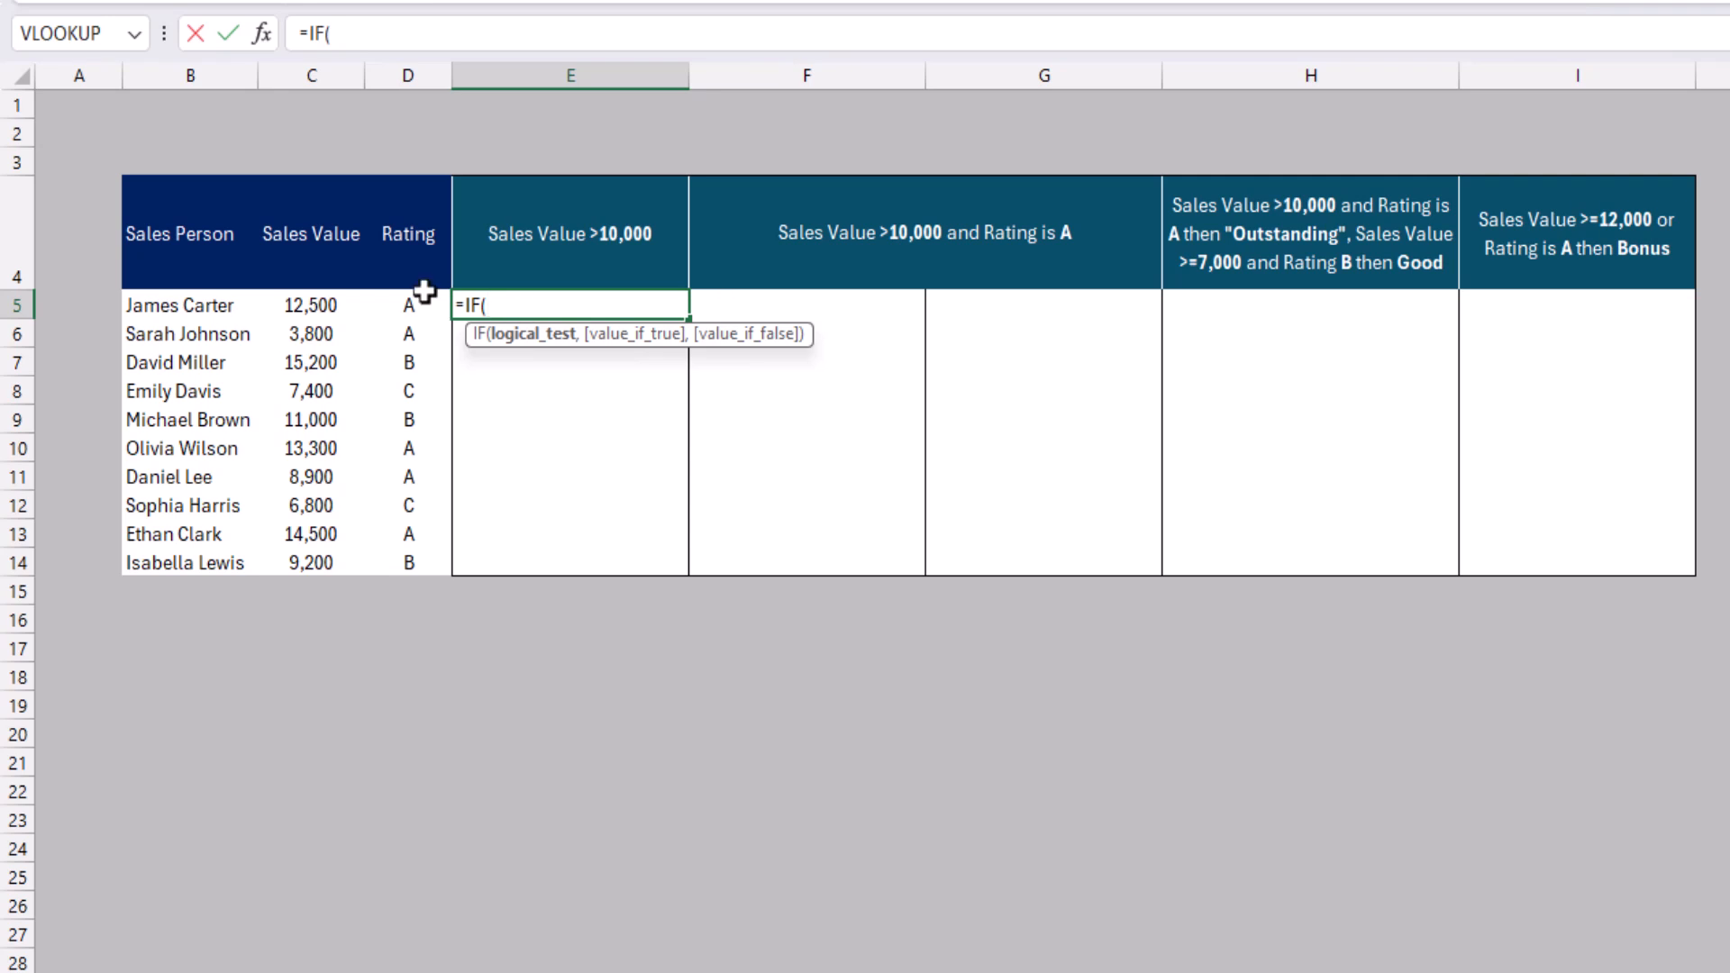
{"action": "left_click", "coordinate": [340, 300]}
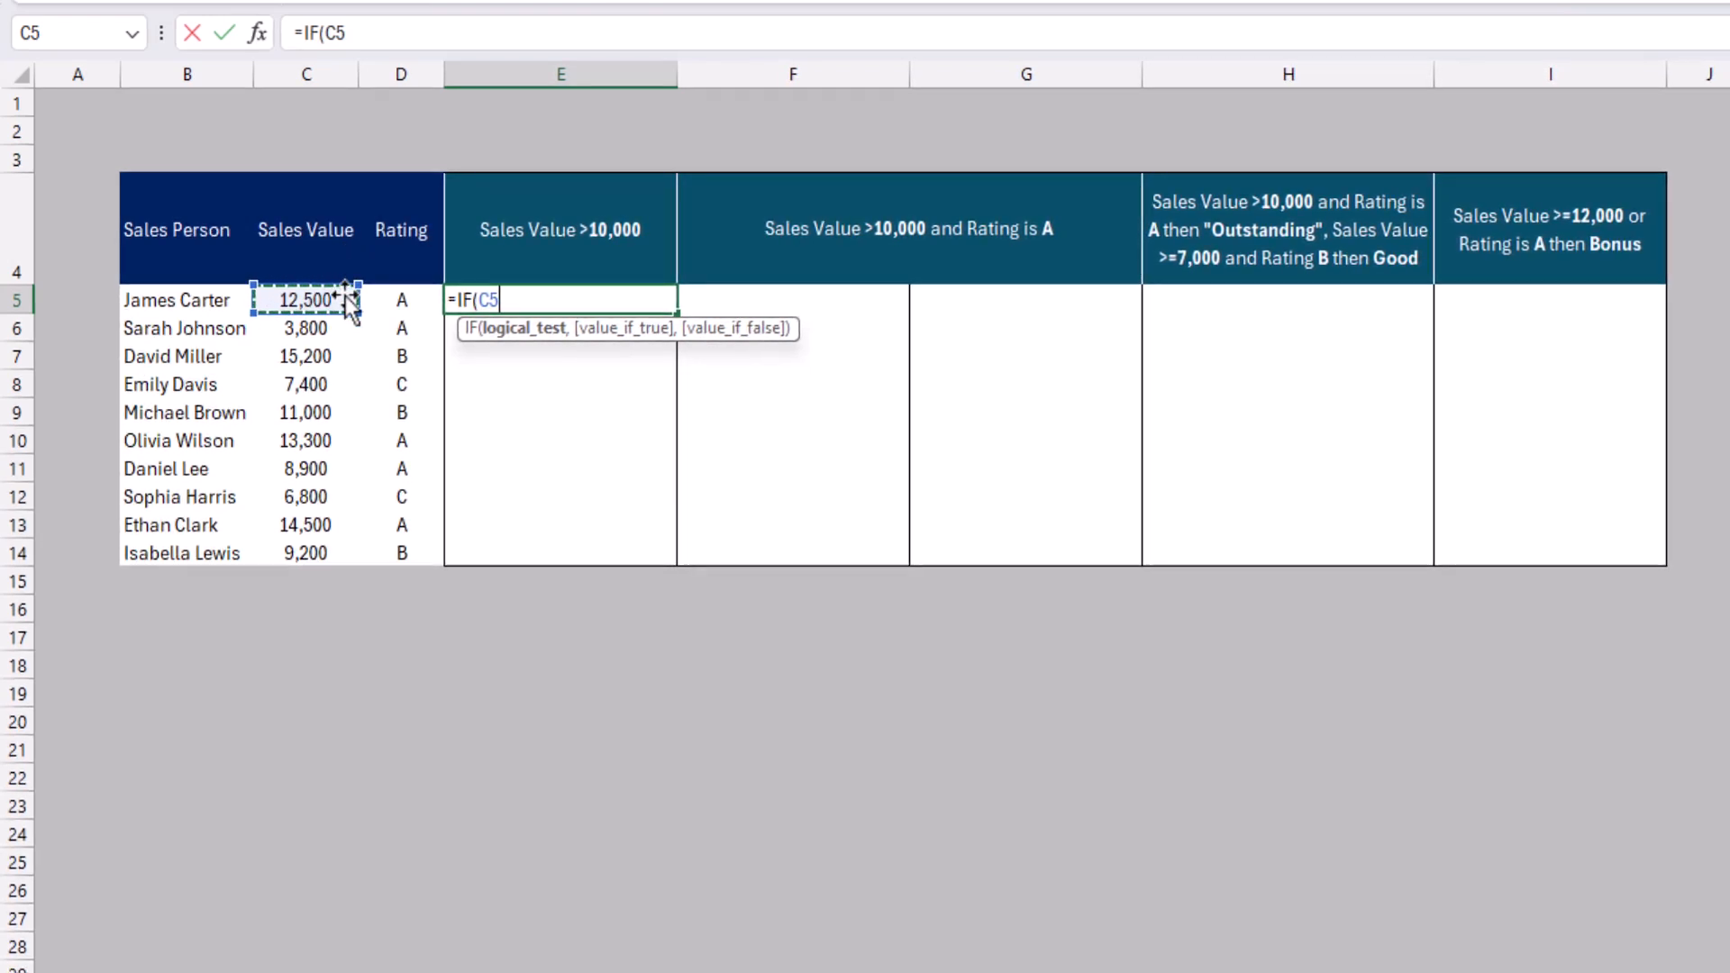
{"action": "type", "text": ">10000"}
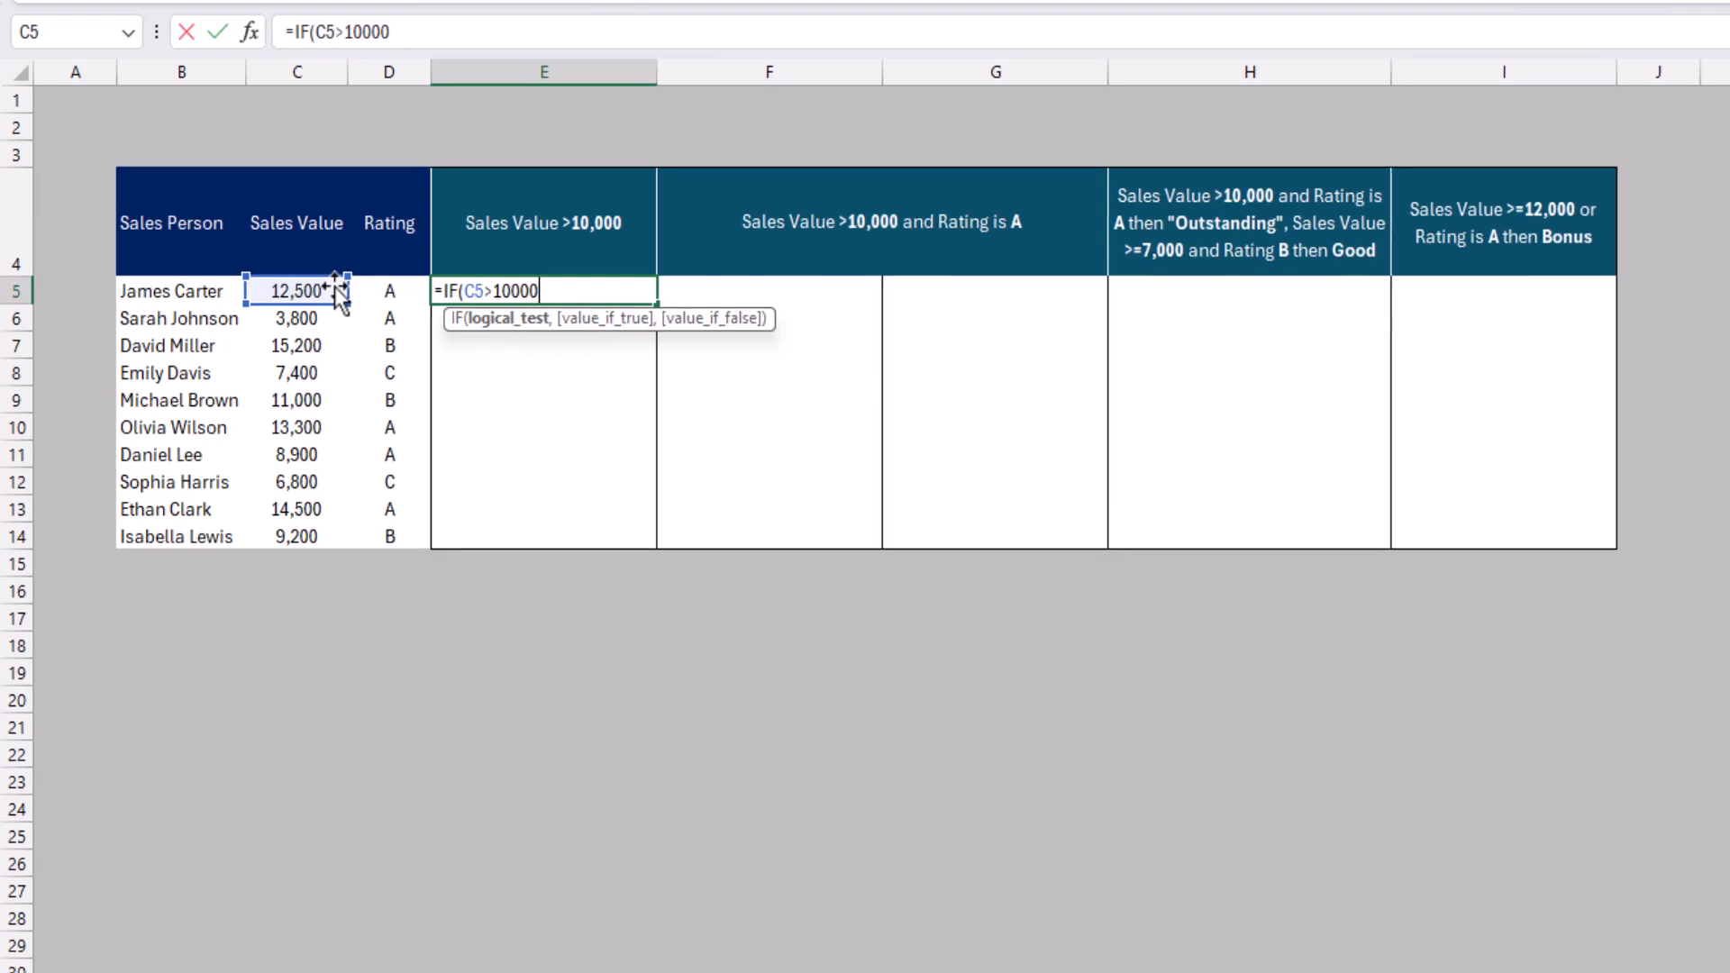
{"action": "type", "text": ","}
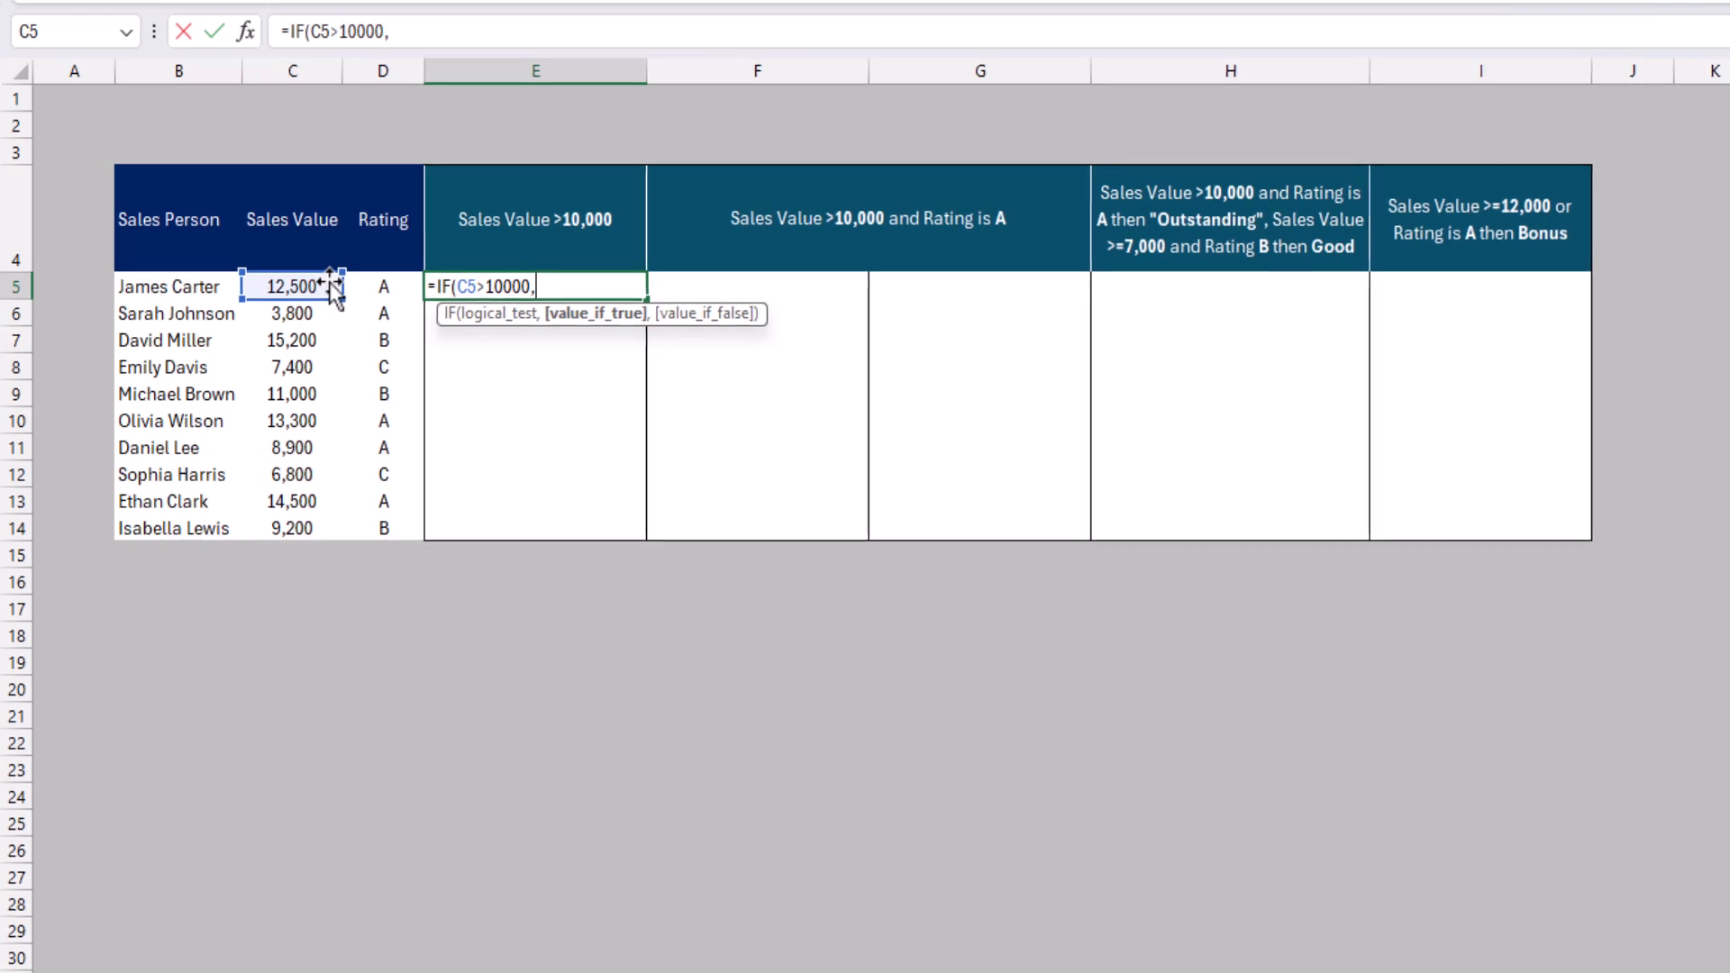
{"action": "type", "text": "\"Yes\""}
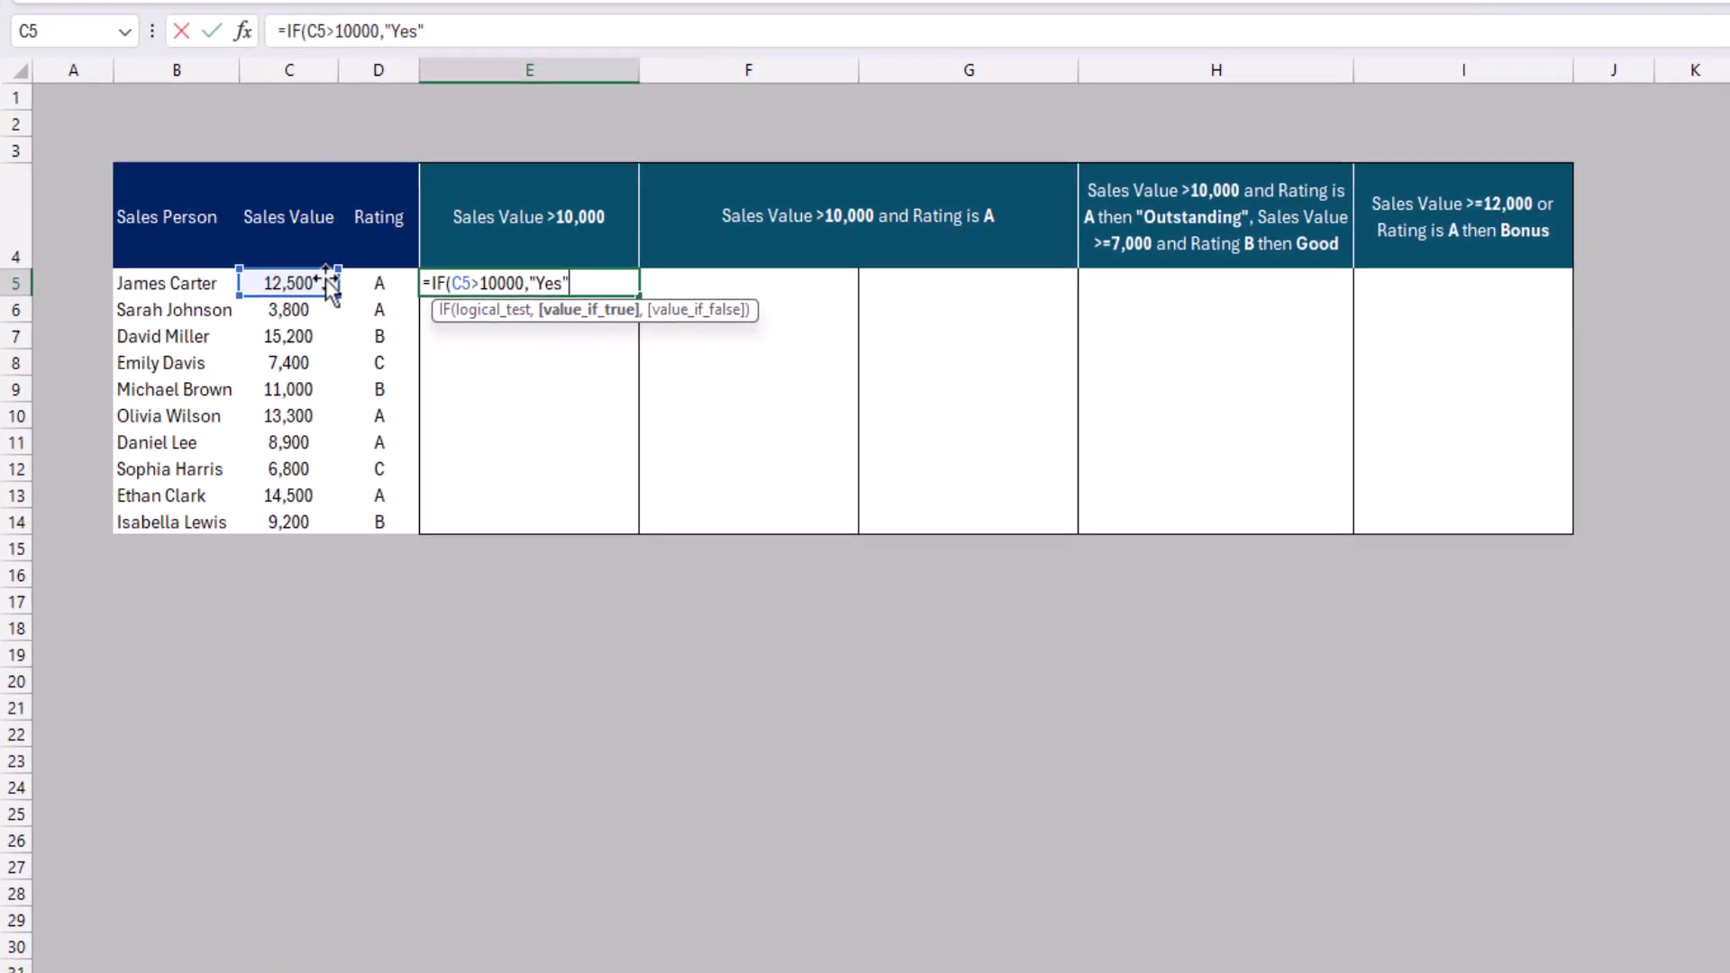
{"action": "type", "text": ","}
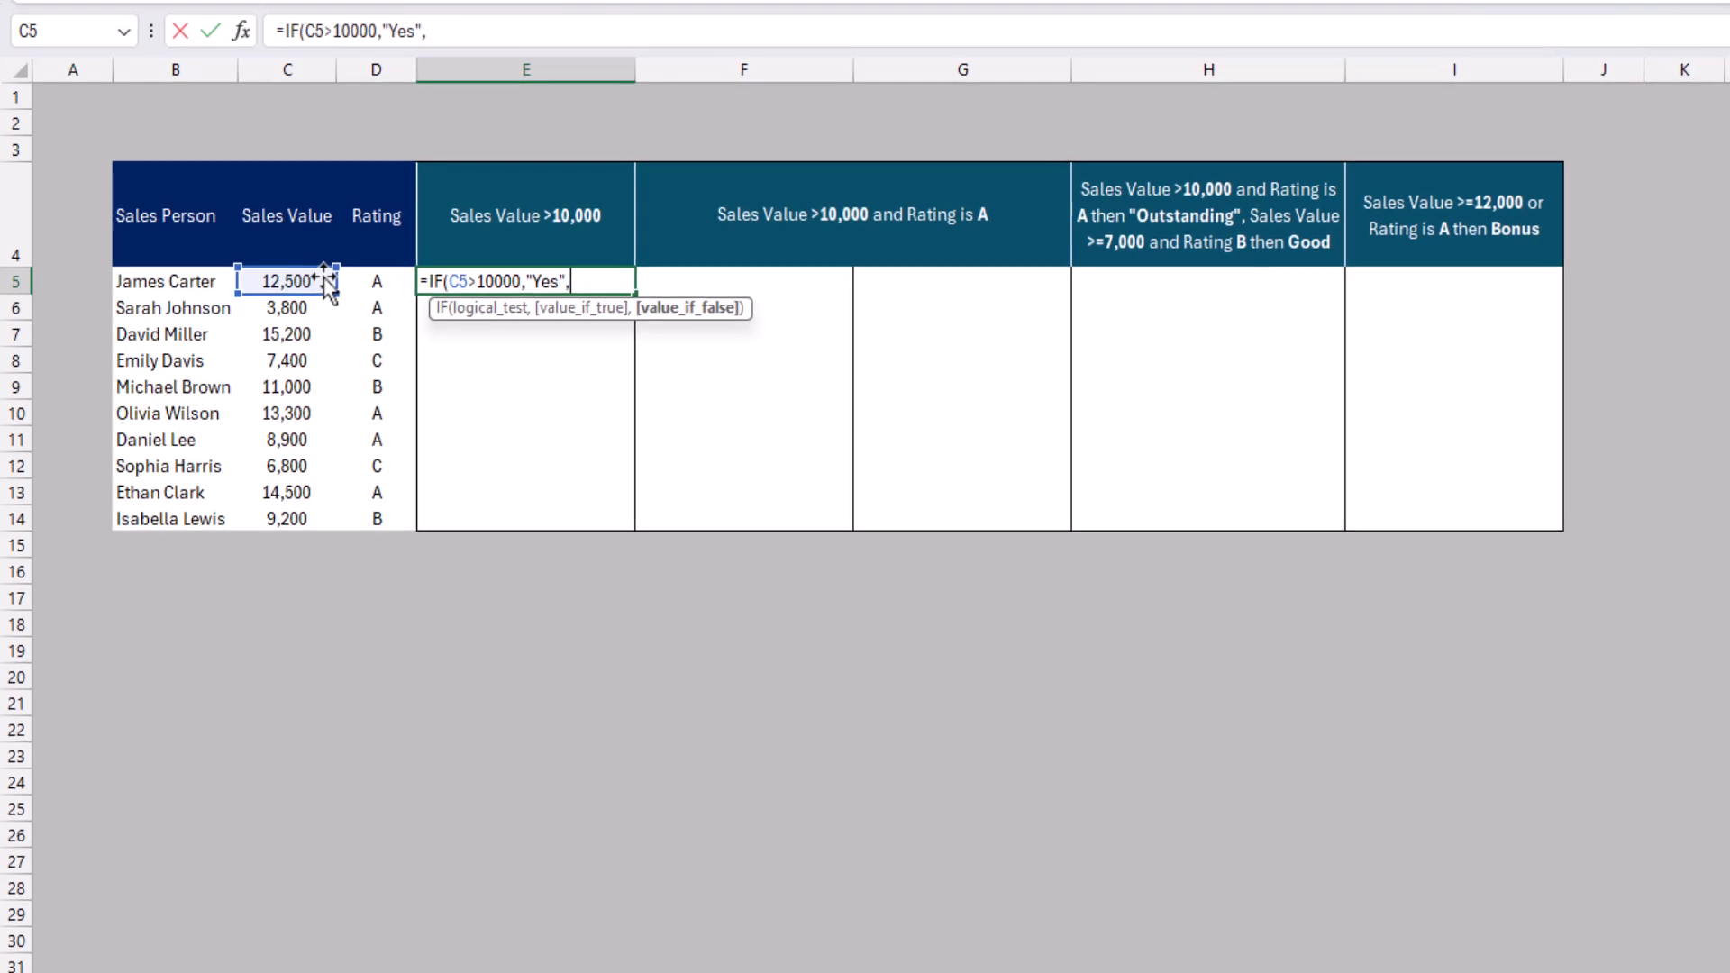
{"action": "type", "text": "\"No"}
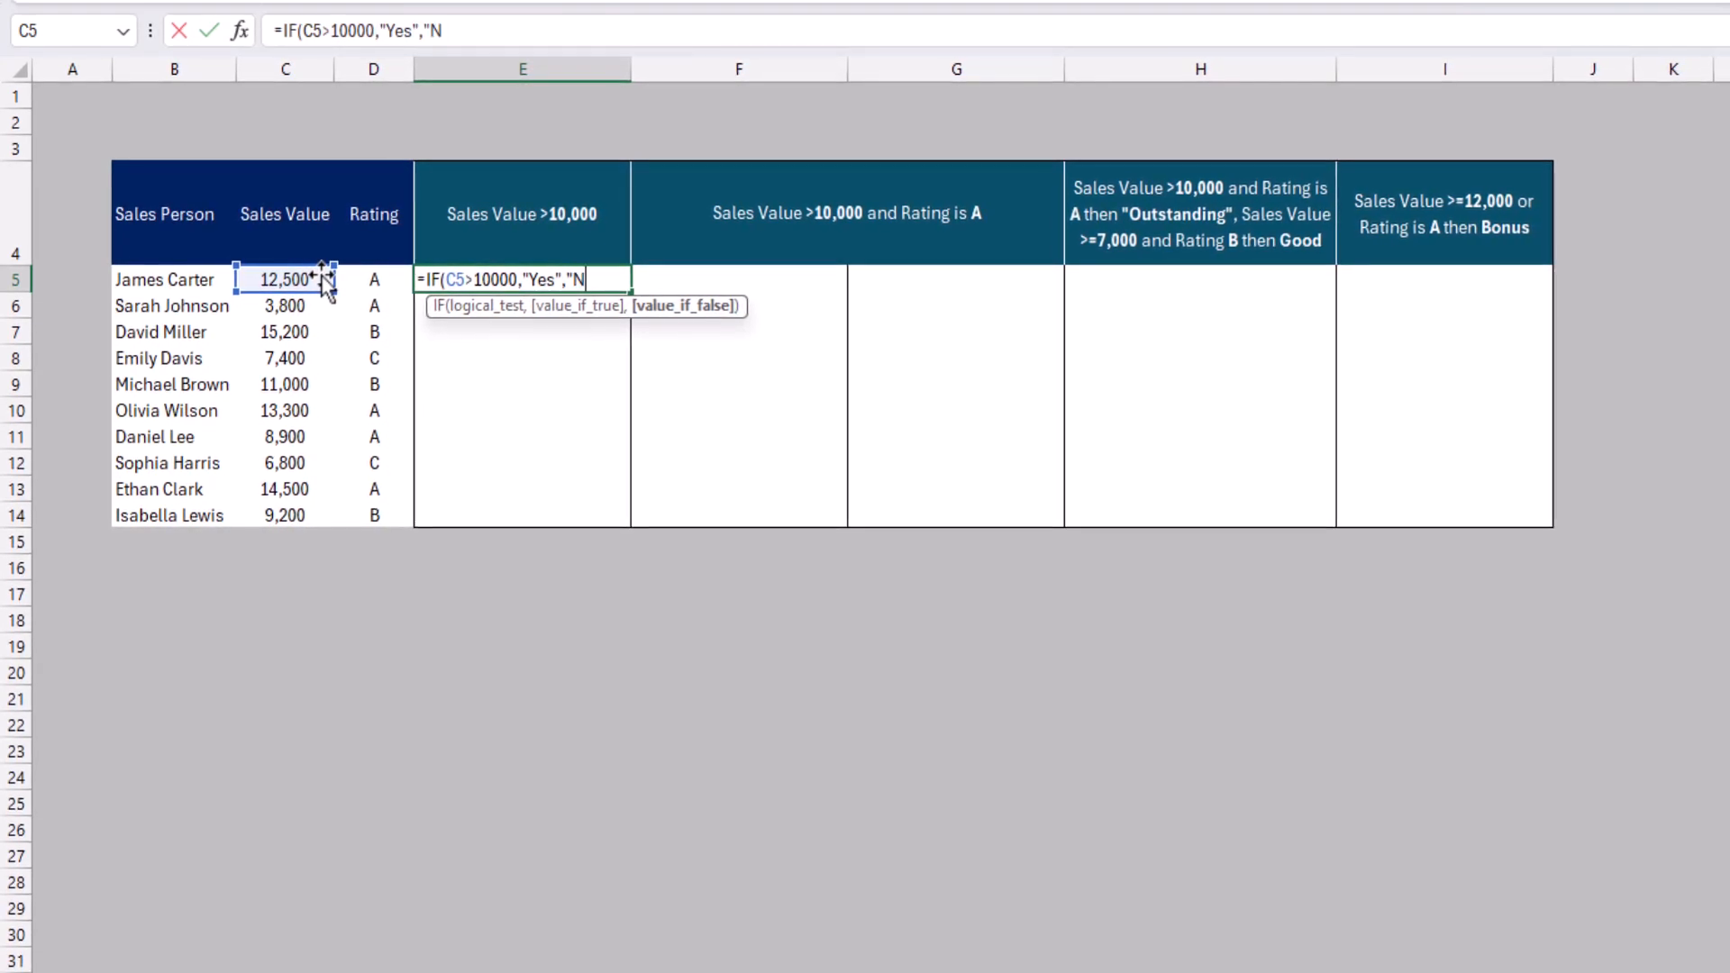
{"action": "type", "text": "\""}
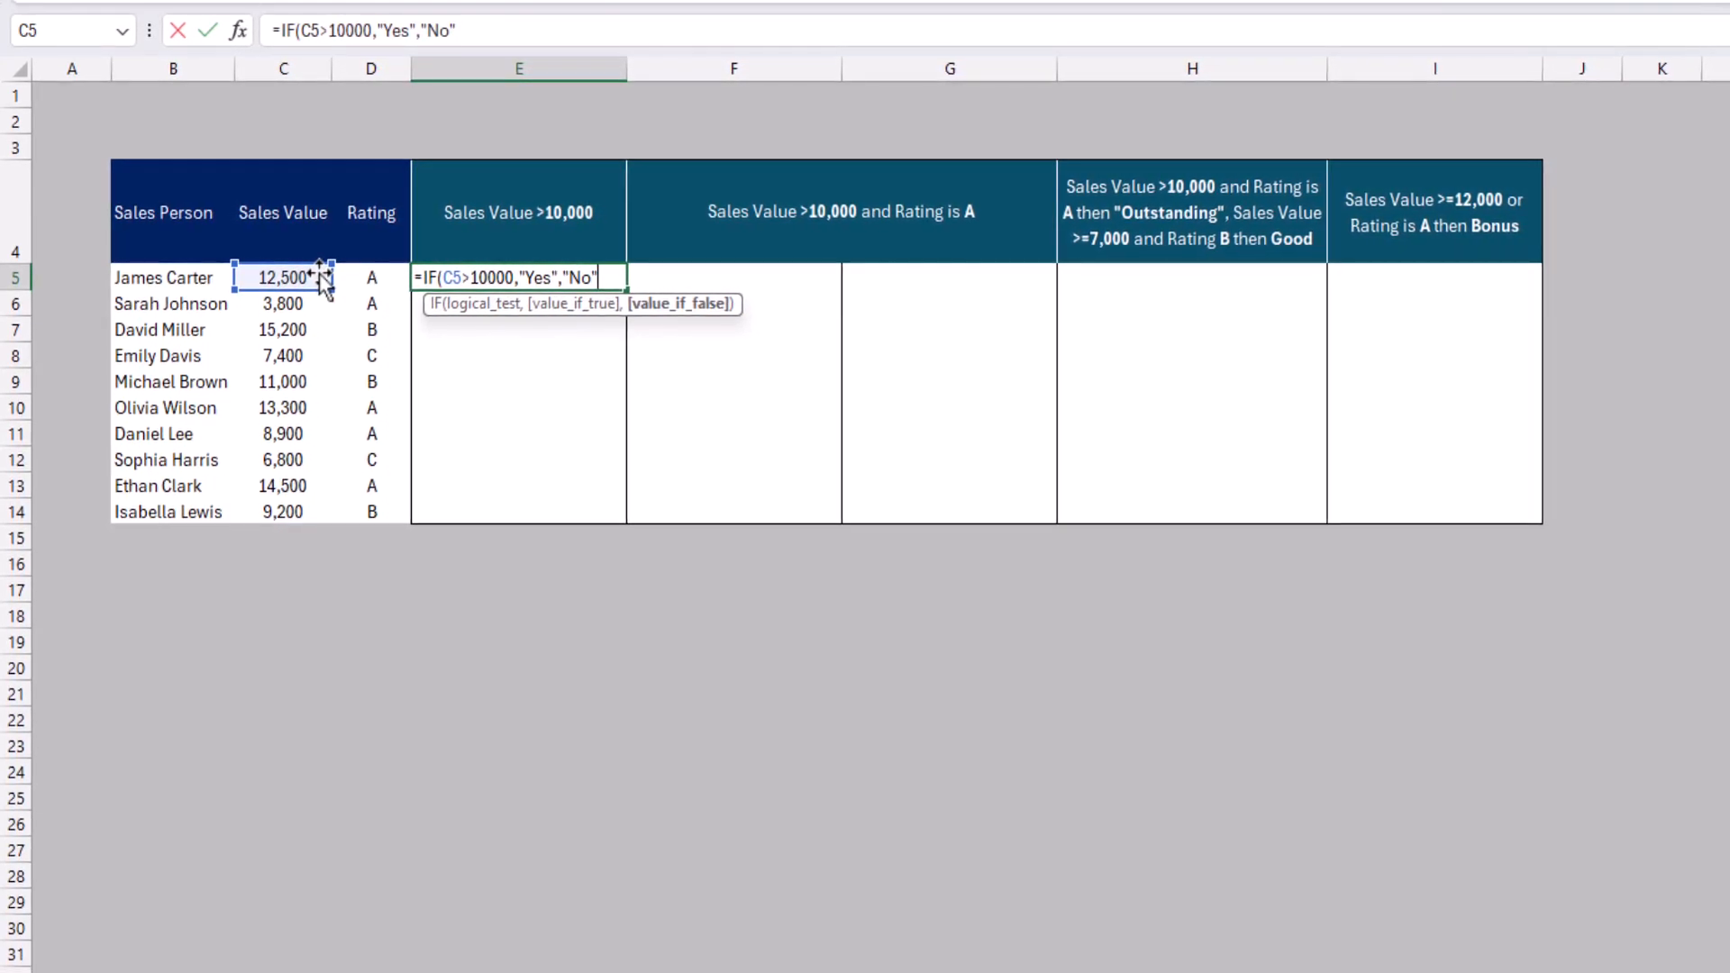
{"action": "type", "text": ")"}
{"action": "key", "text": "Return"}
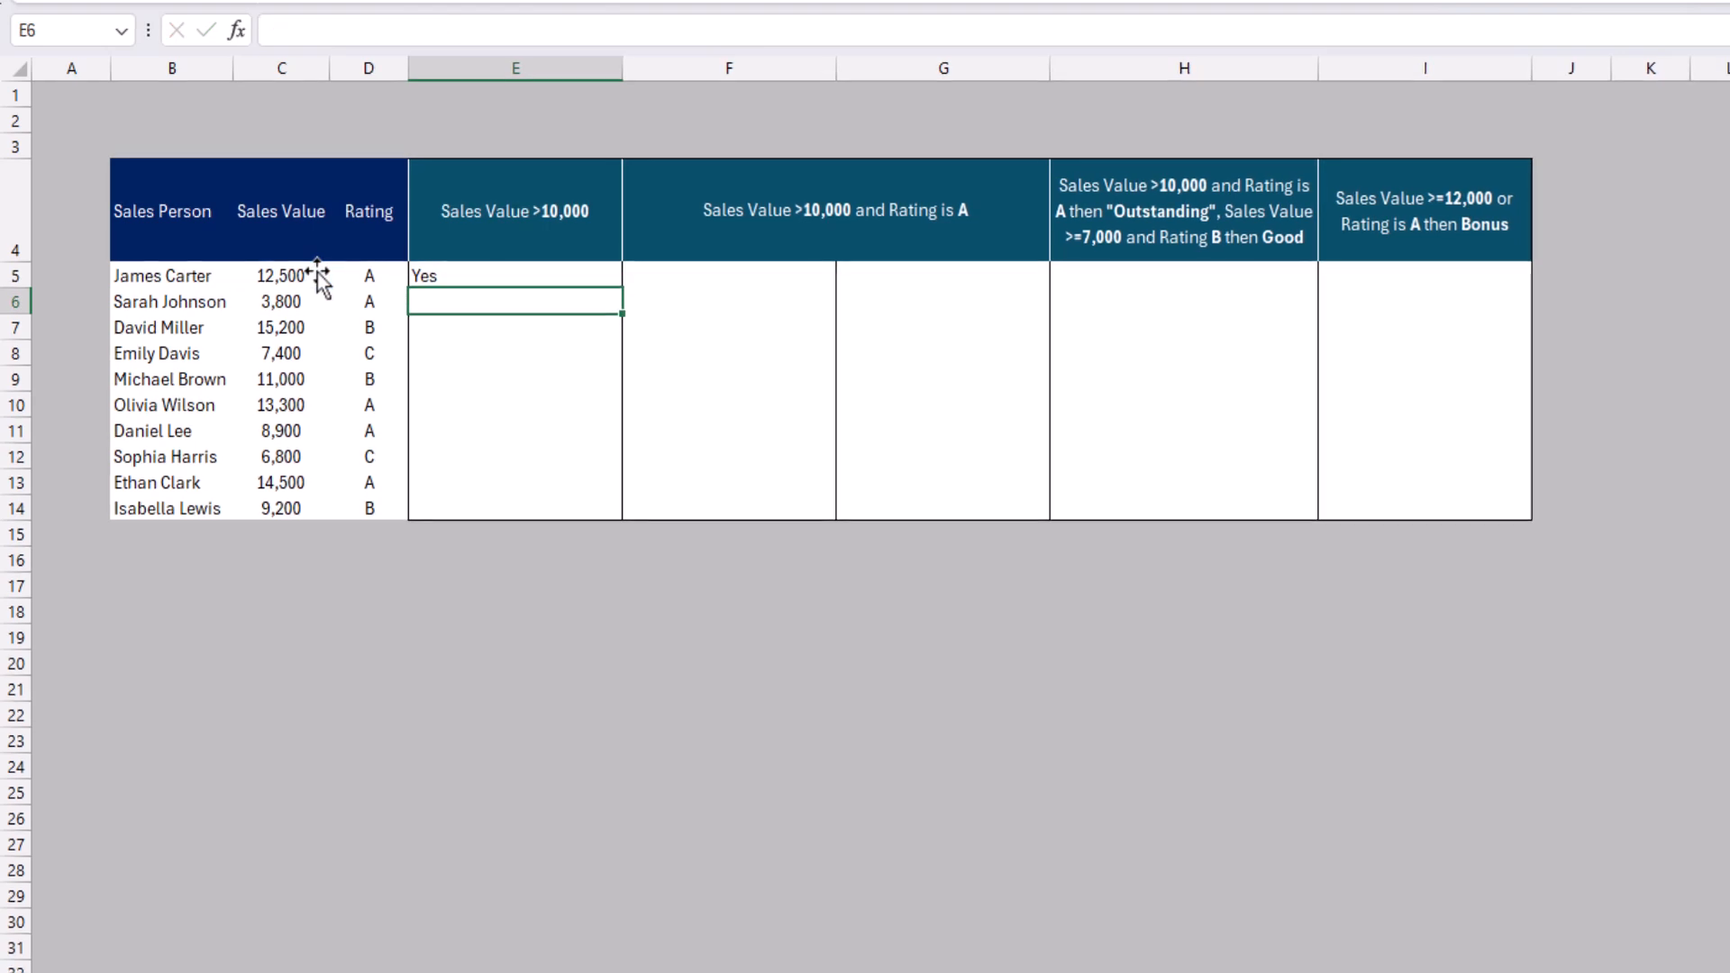
{"action": "left_click", "coordinate": [520, 274]}
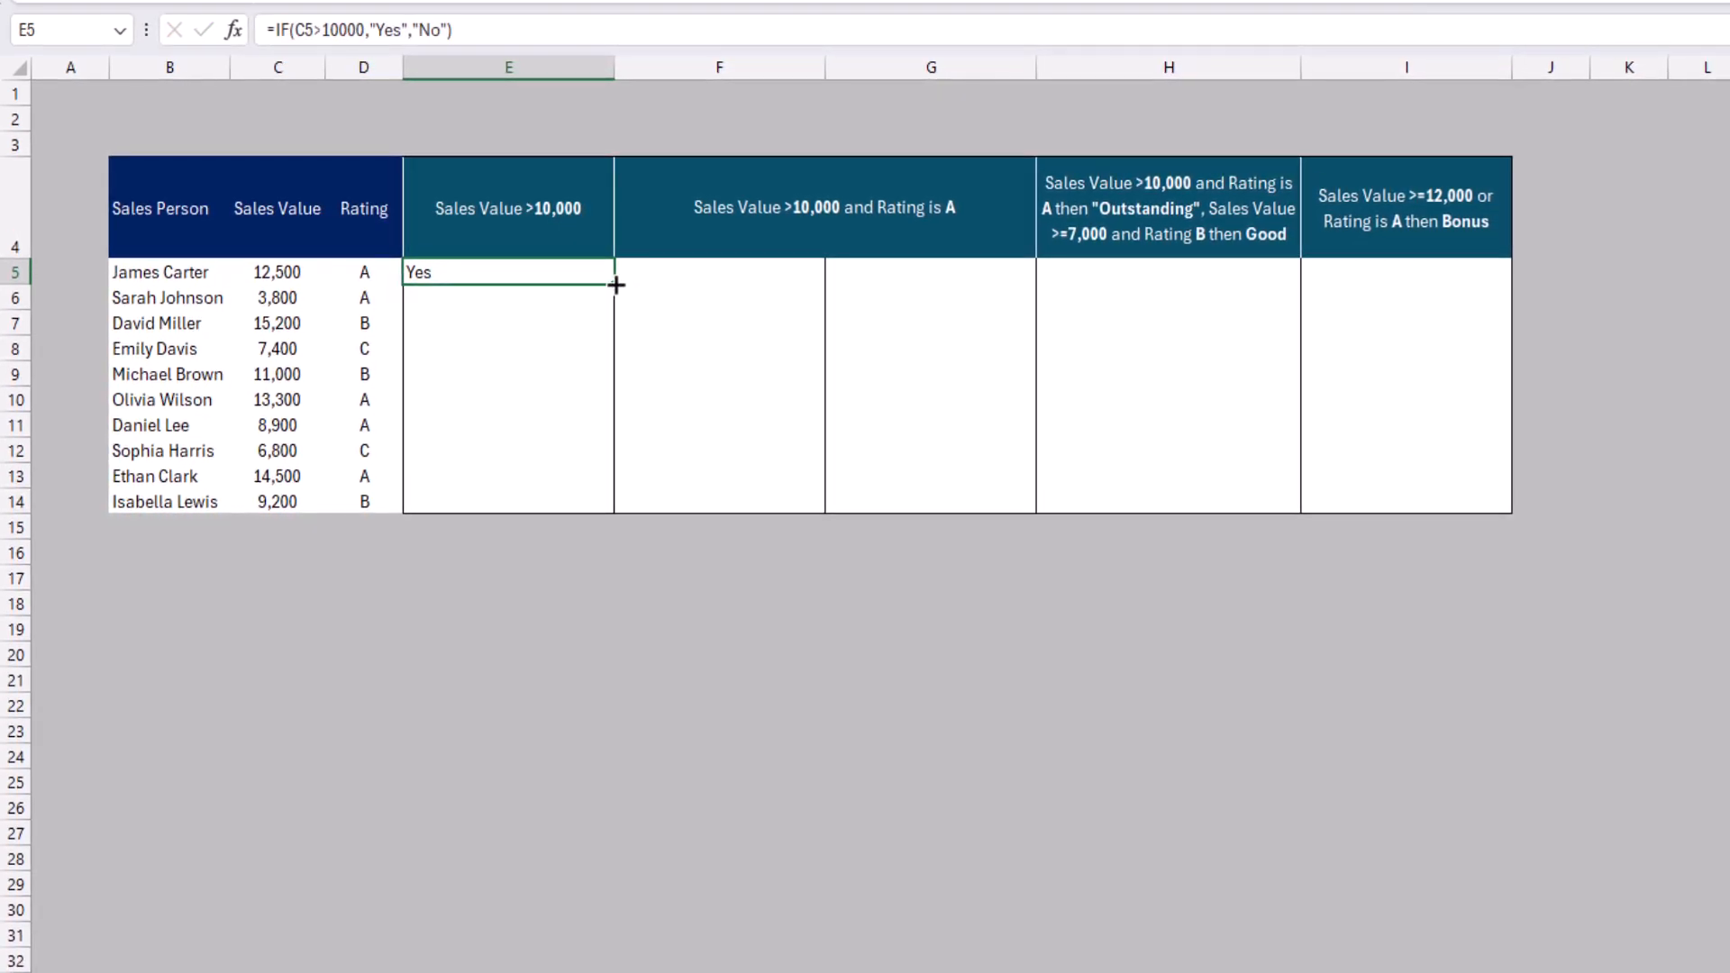
{"action": "left_click_drag", "start_coordinate": [613, 284], "coordinate": [599, 508]}
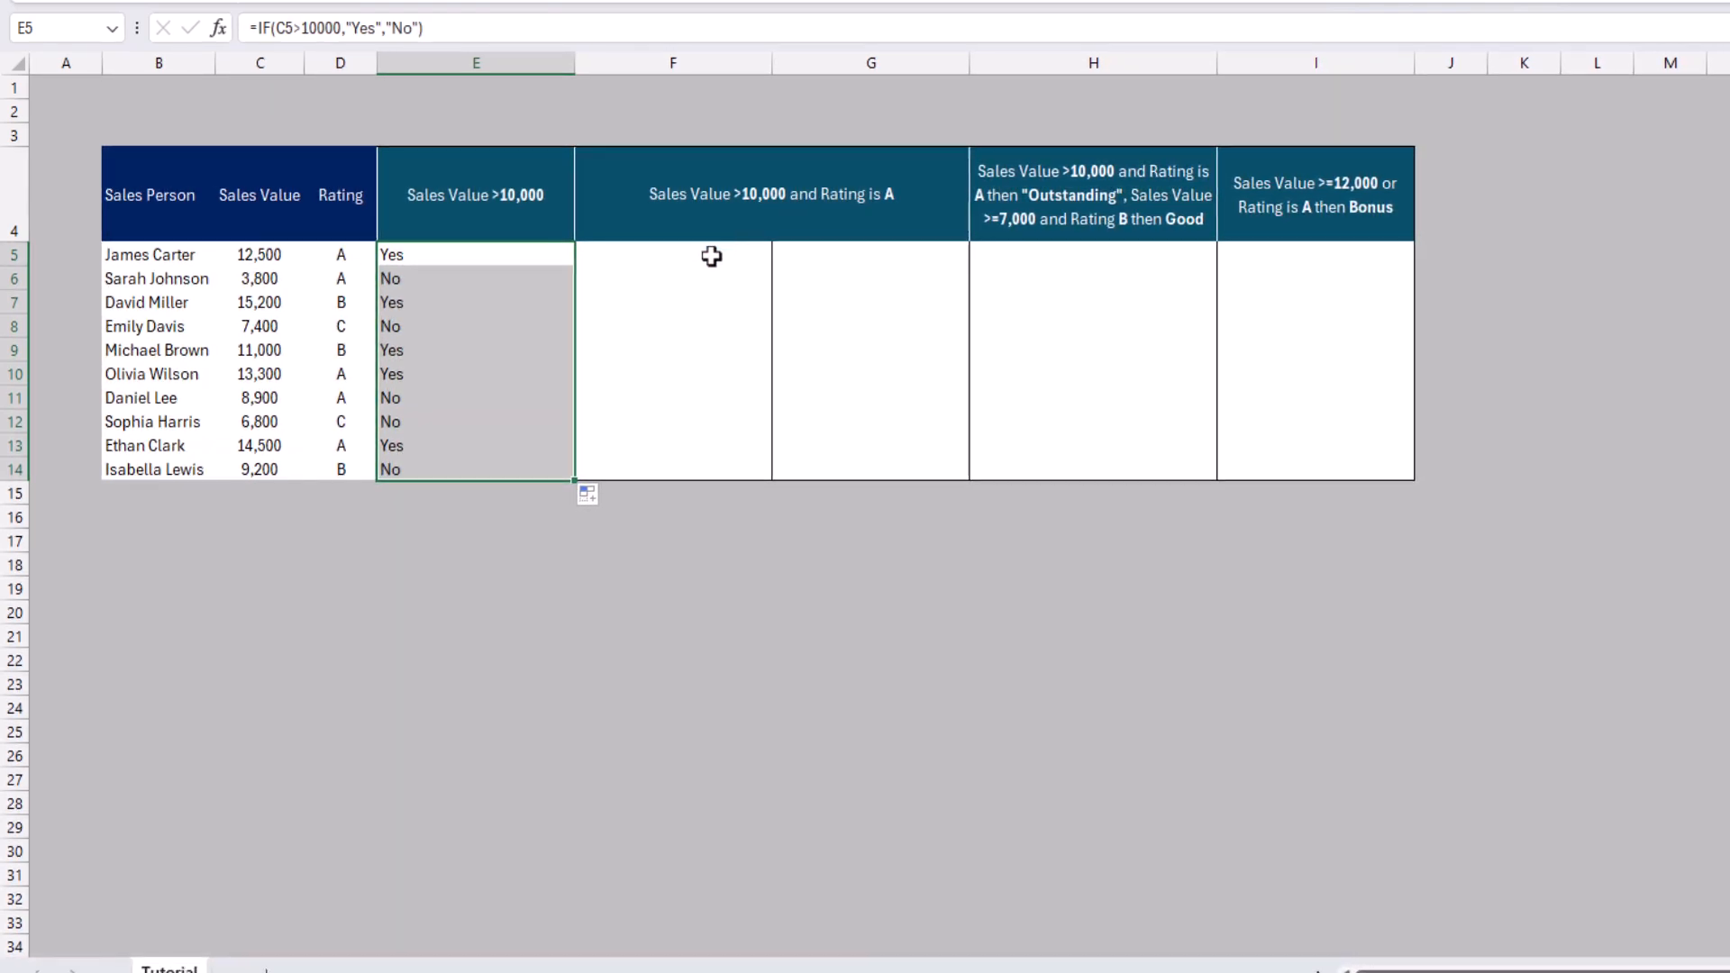
Step: Begin an IF formula in cell F5 with C5>10000 as its logical test
{"action": "left_click_drag", "start_coordinate": [711, 258], "coordinate": [811, 420]}
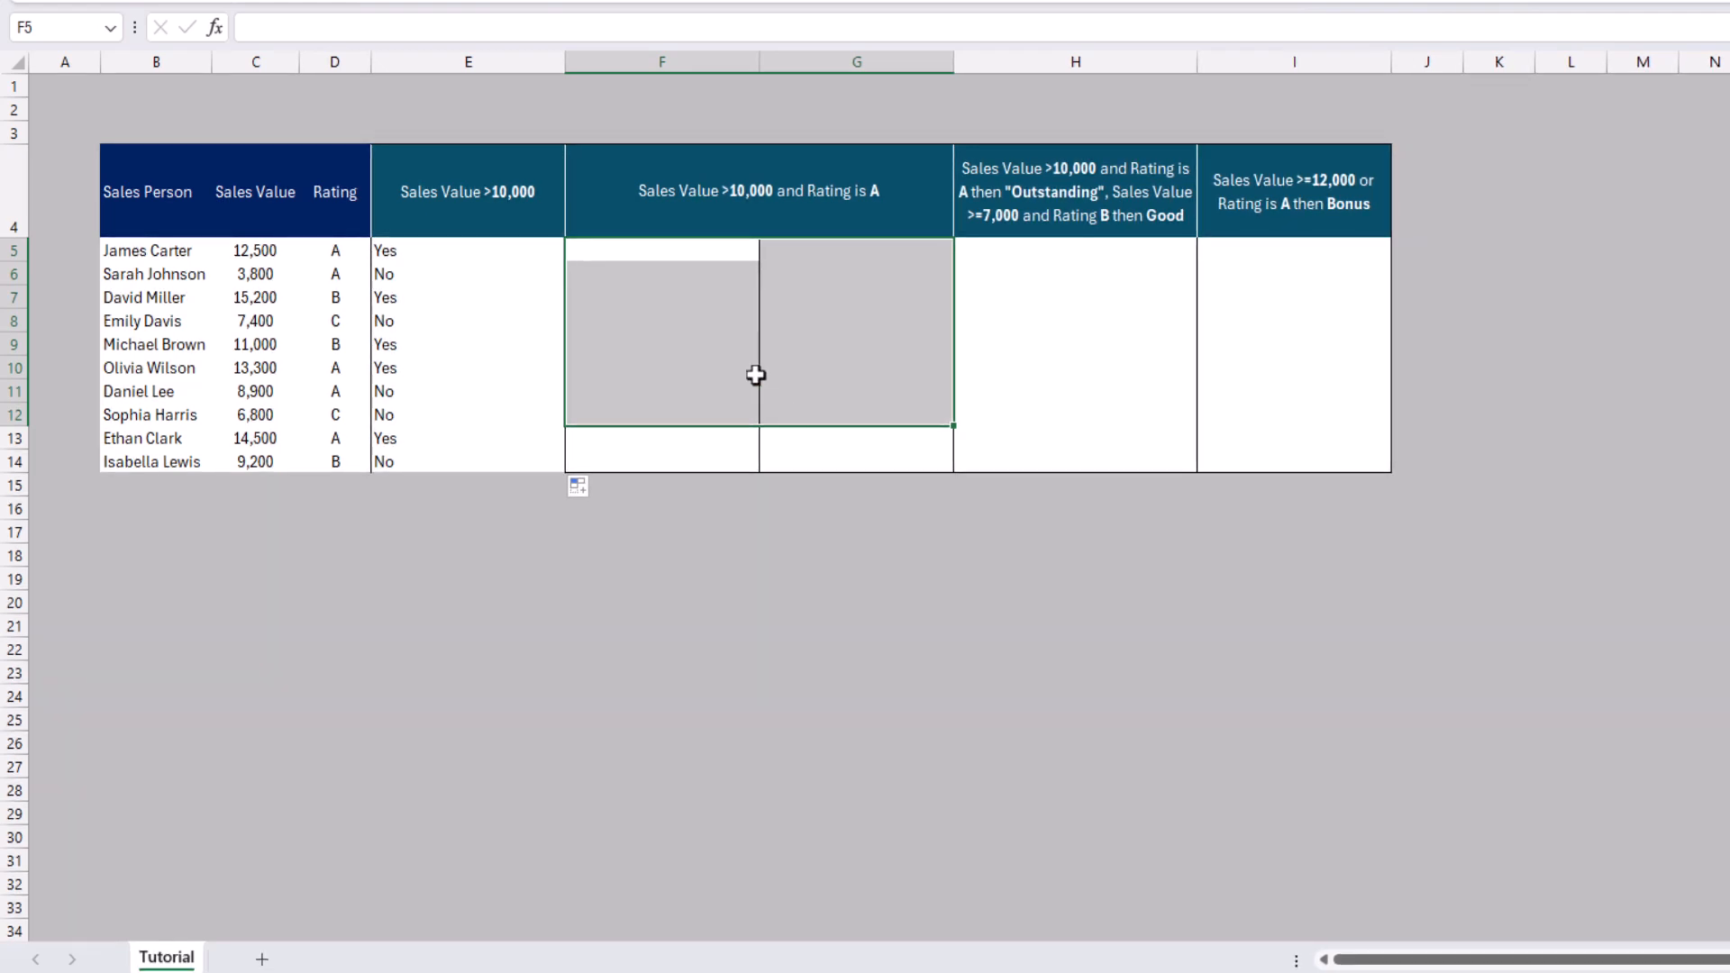
{"action": "left_click", "coordinate": [698, 245]}
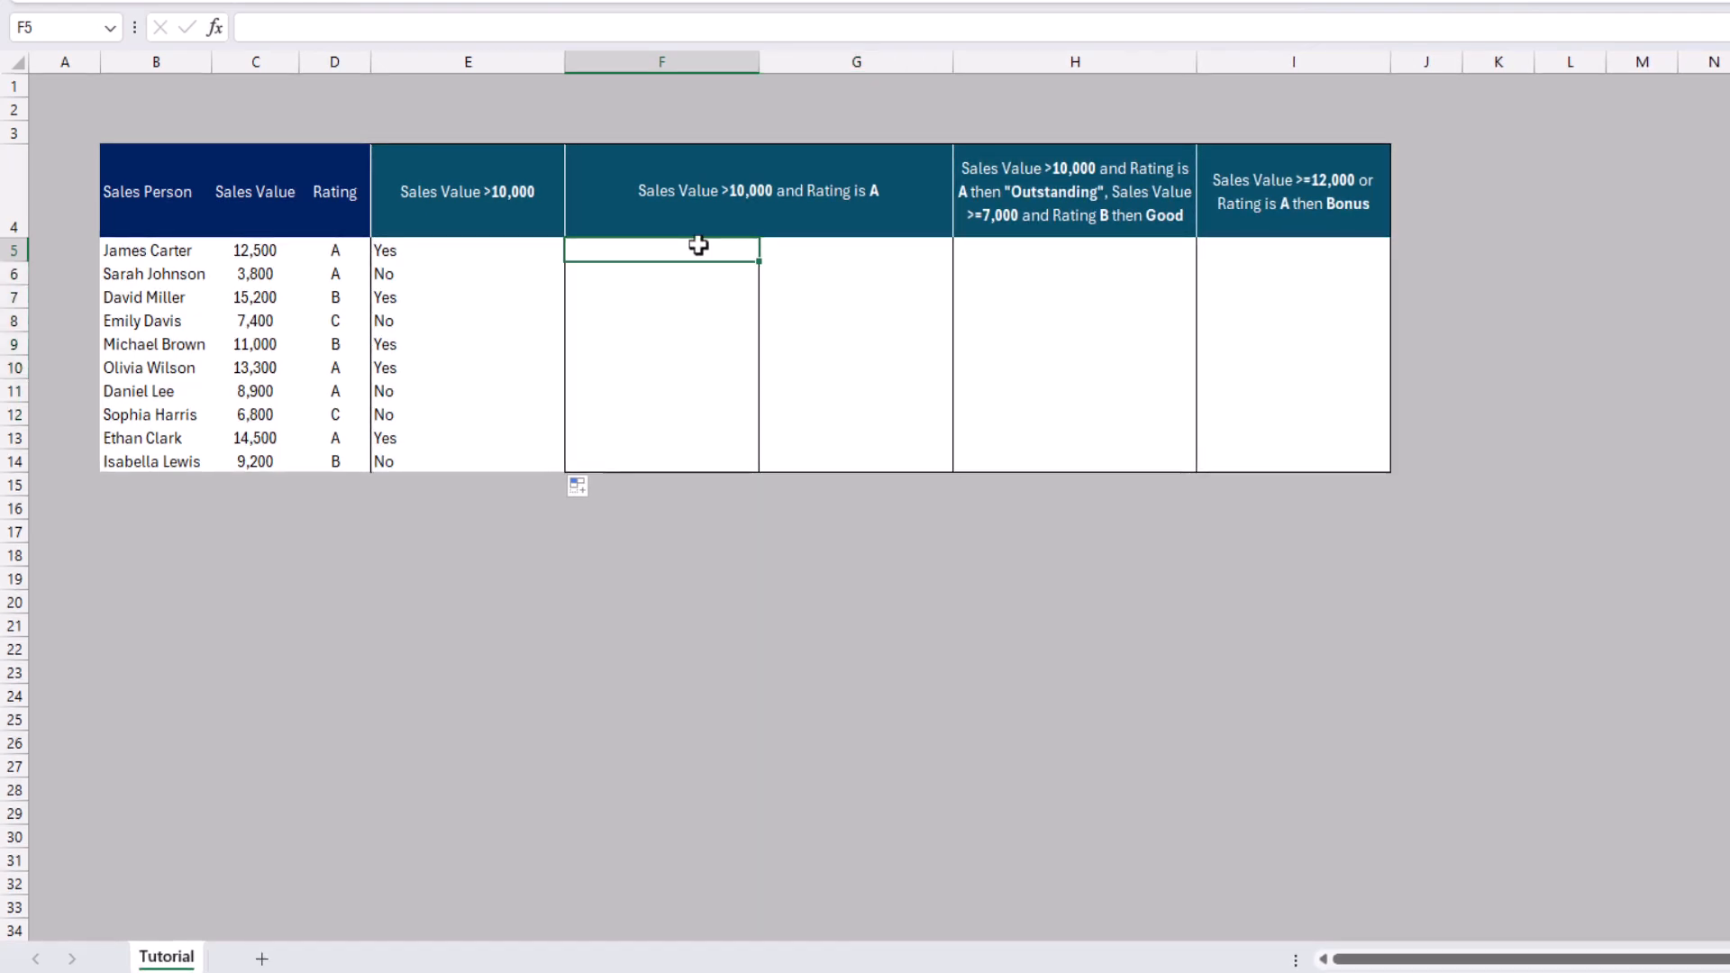
{"action": "type", "text": "="}
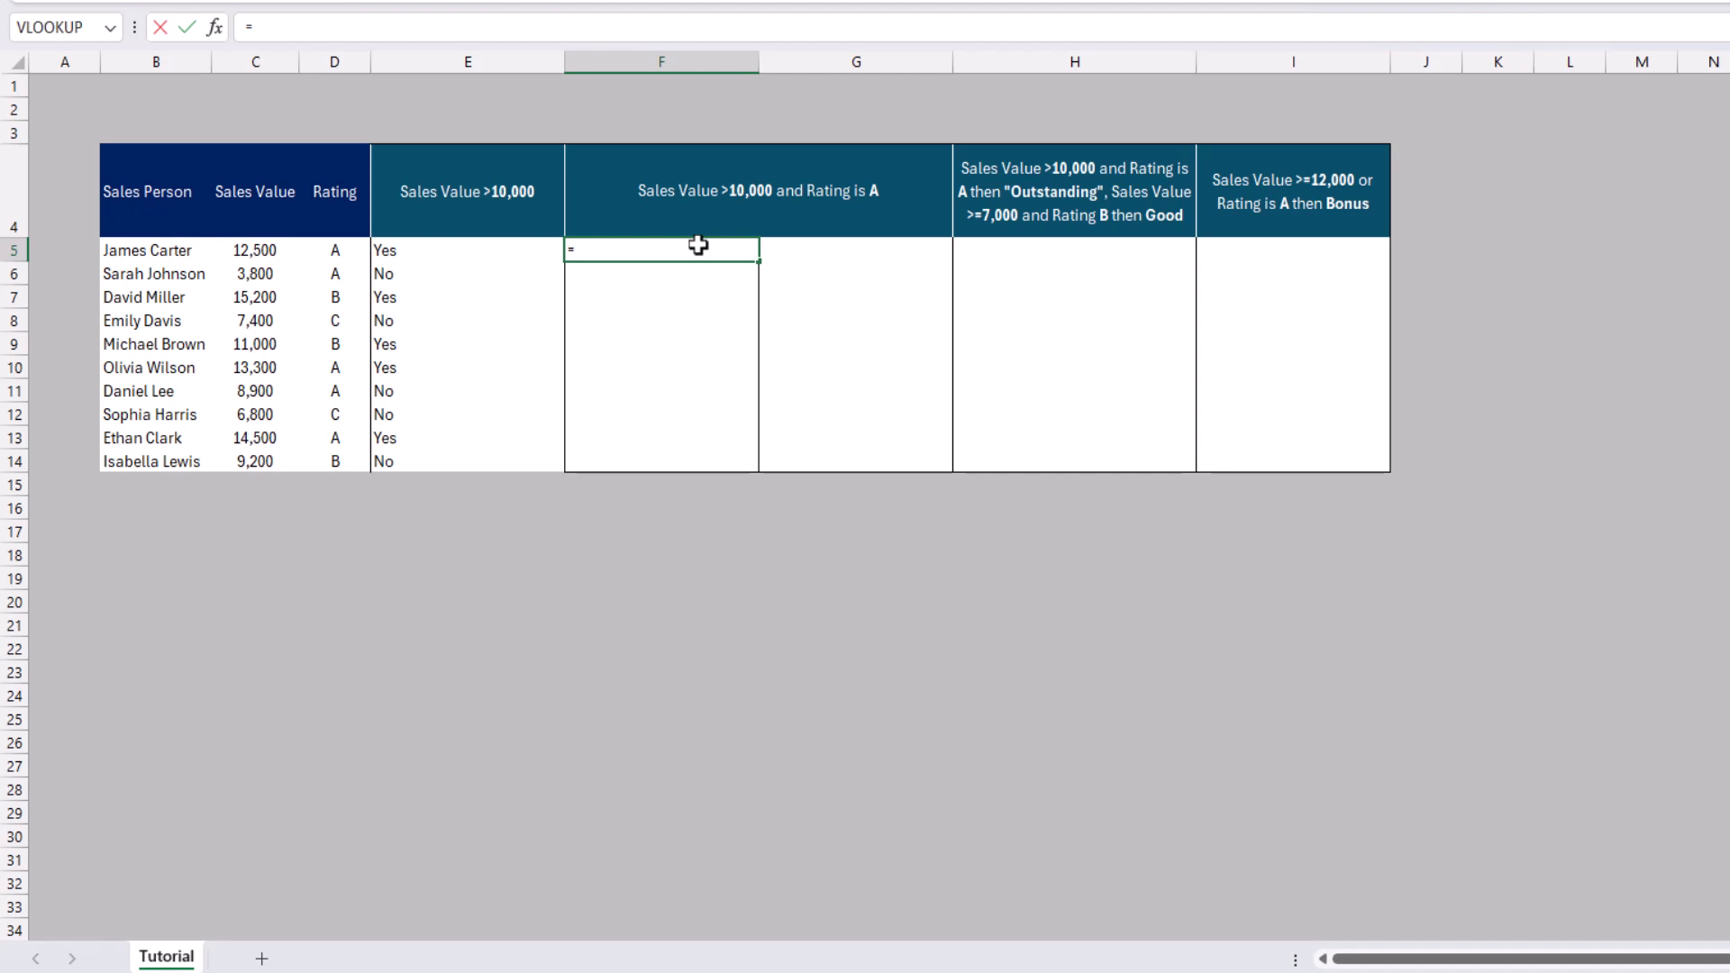
{"action": "type", "text": "if"}
{"action": "key", "text": "Tab"}
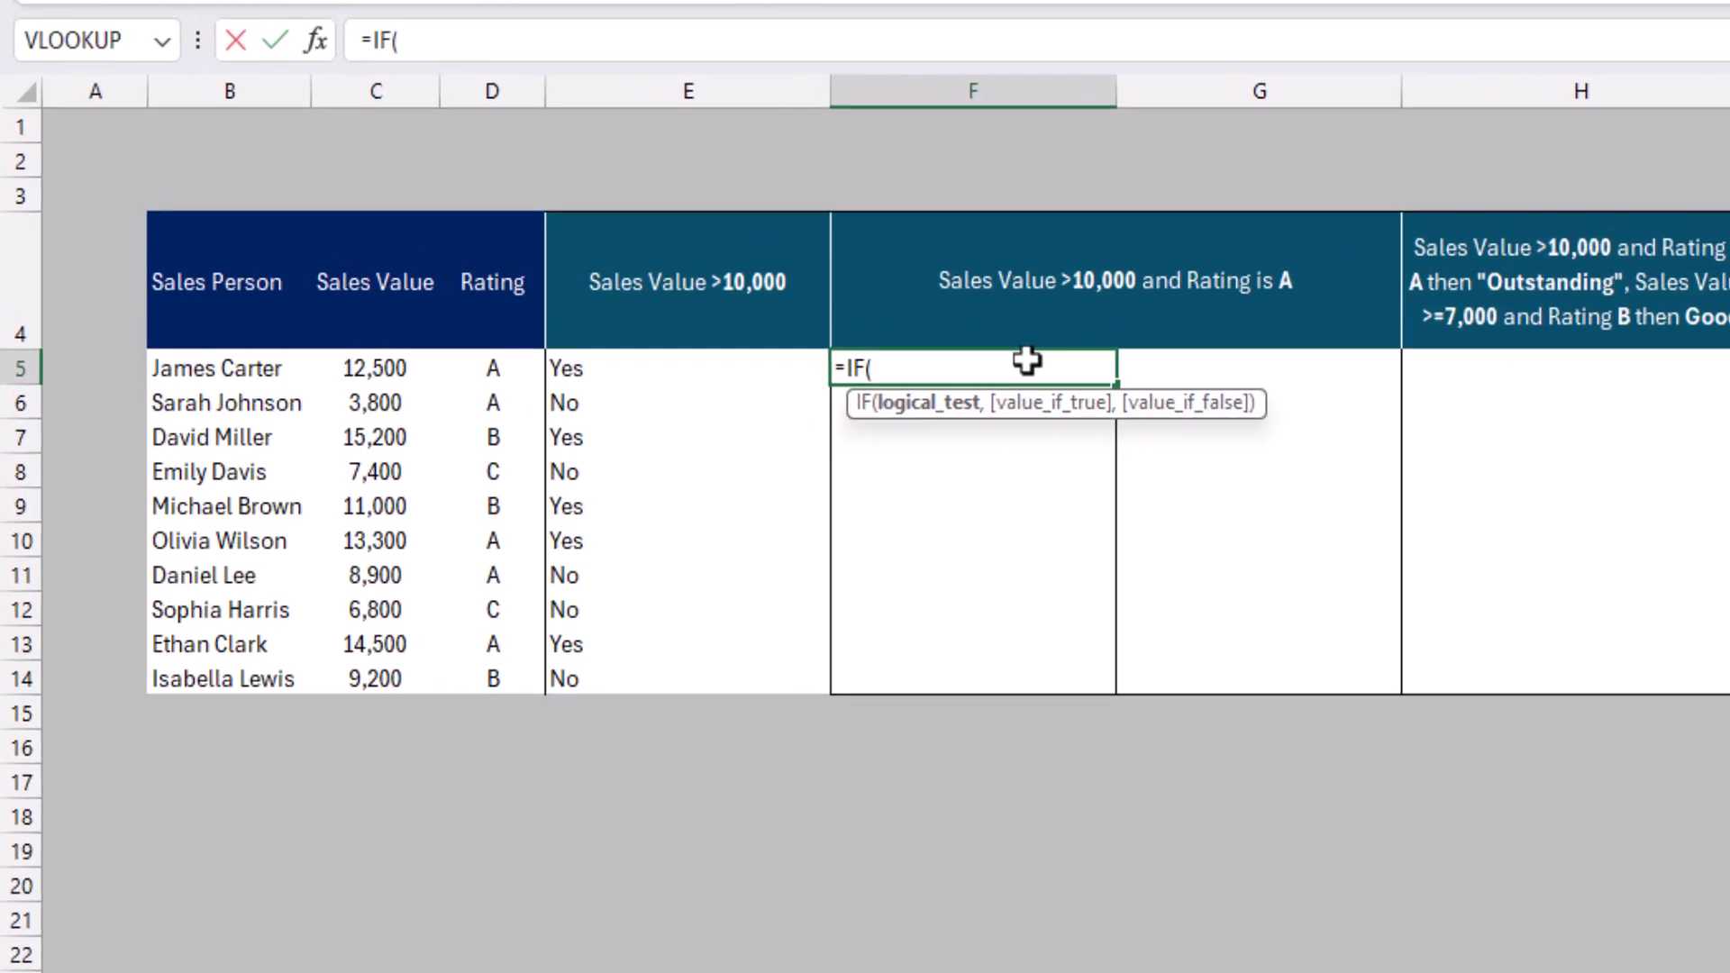
{"action": "left_click", "coordinate": [491, 368]}
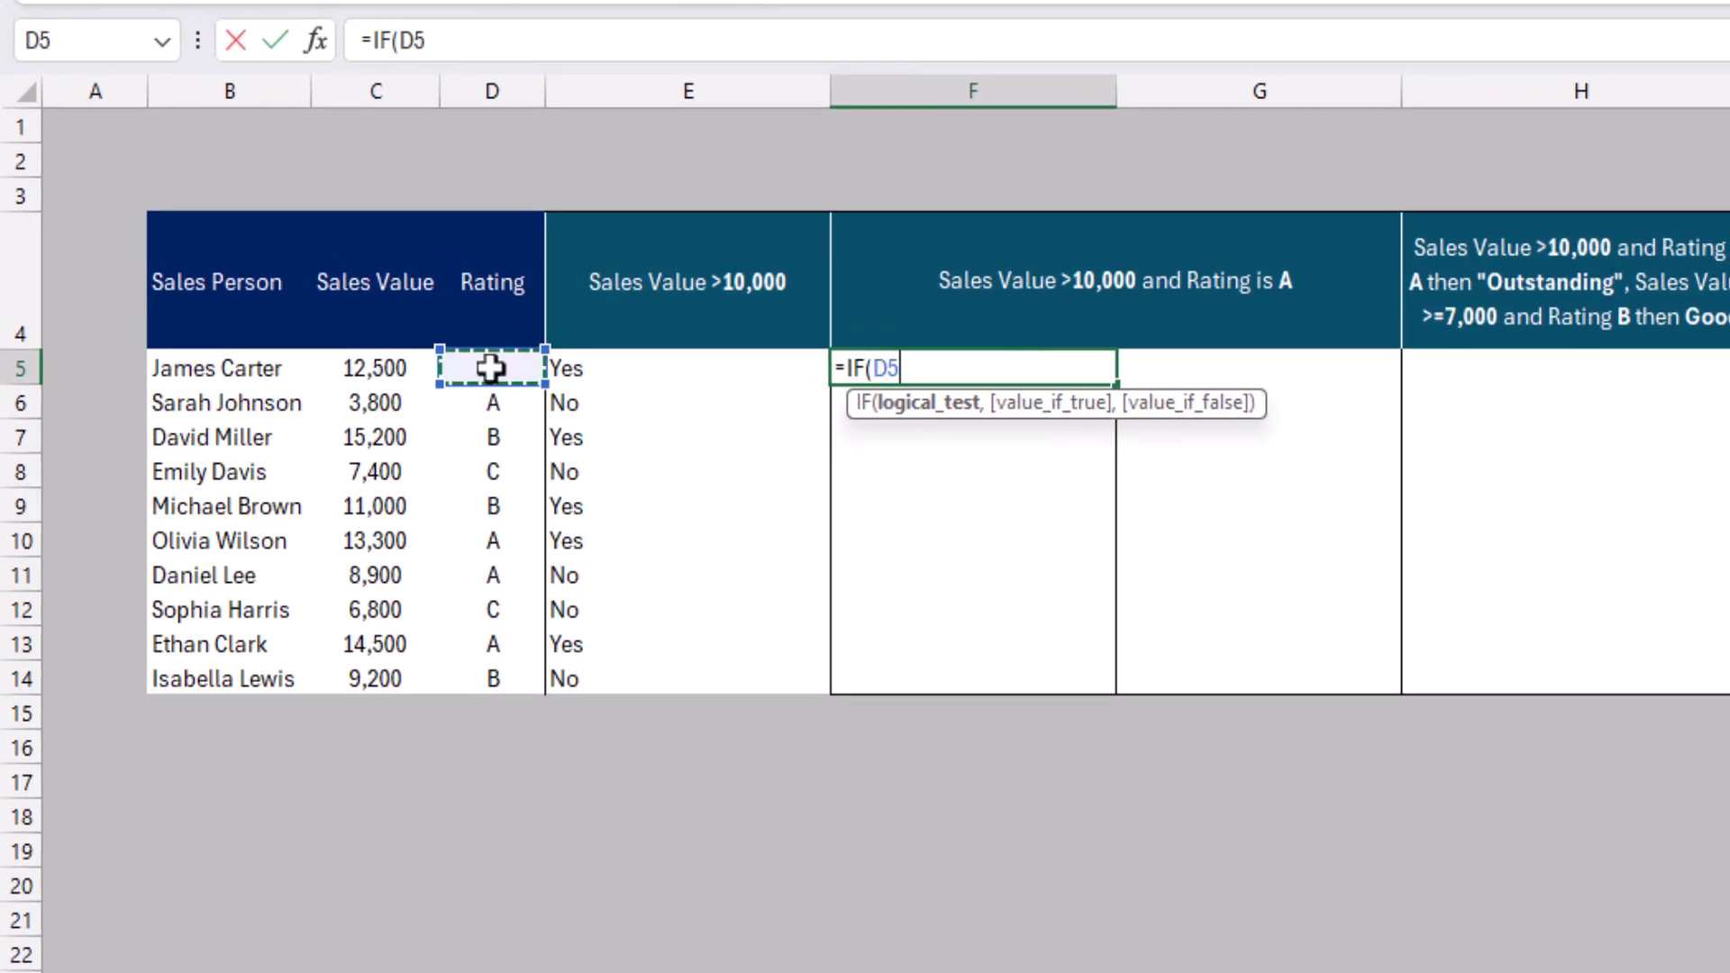
{"action": "left_click", "coordinate": [387, 358]}
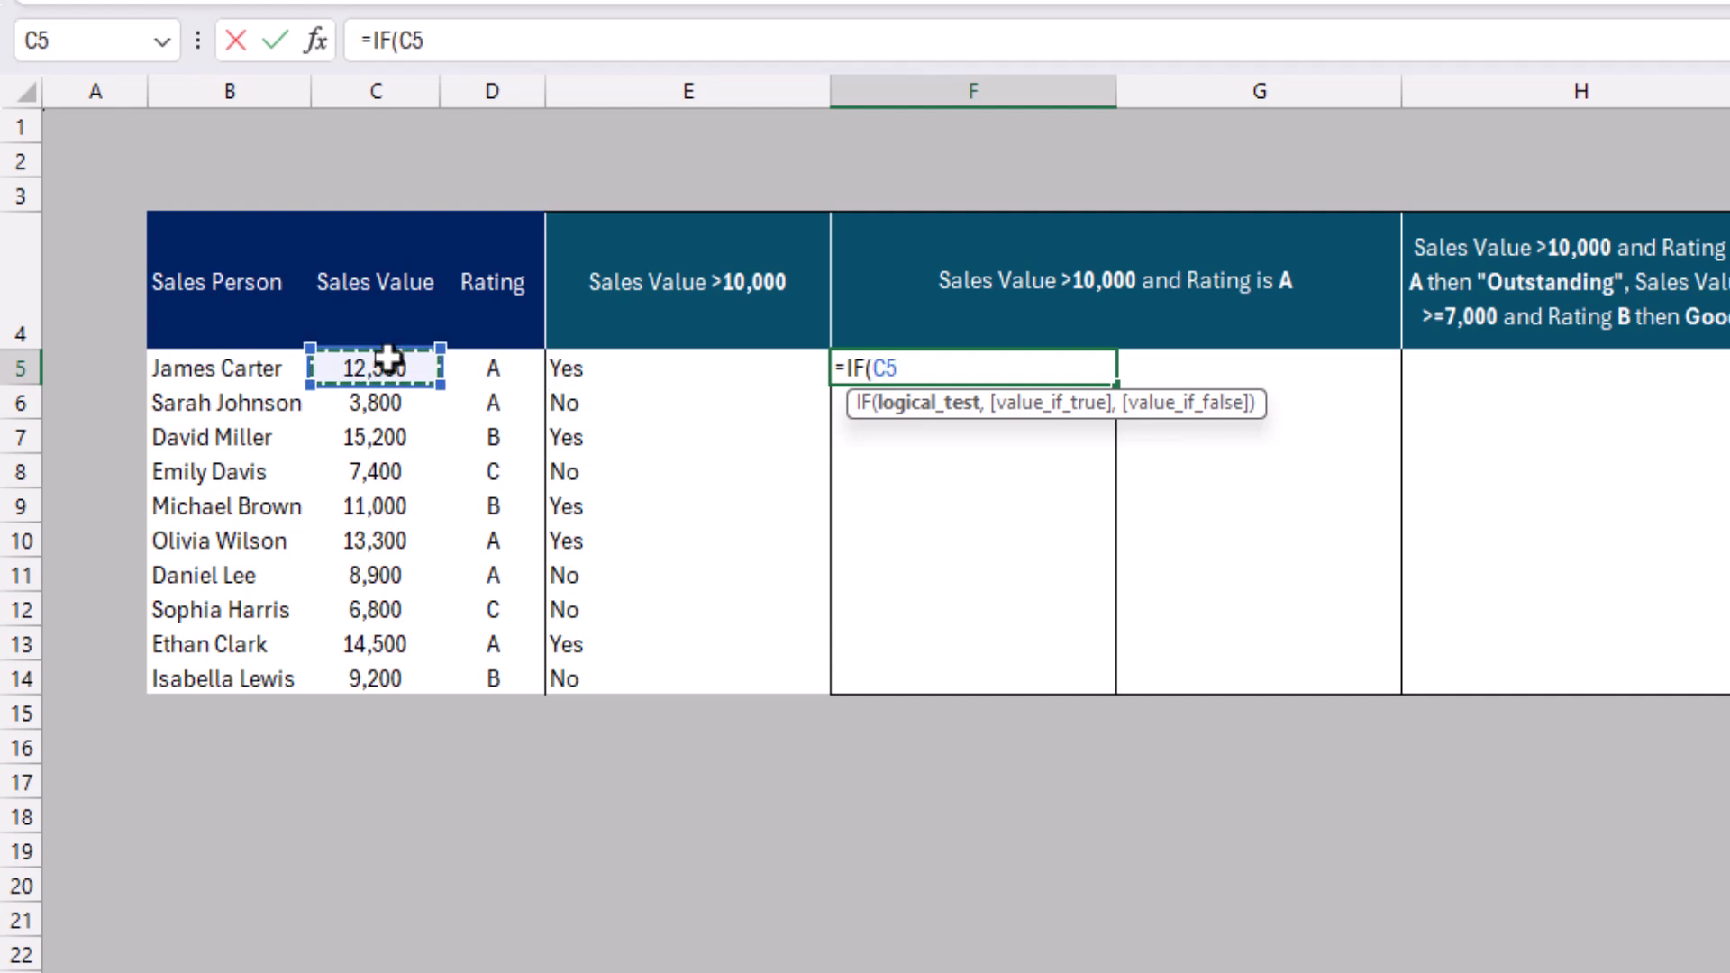
{"action": "type", "text": ">10000,"}
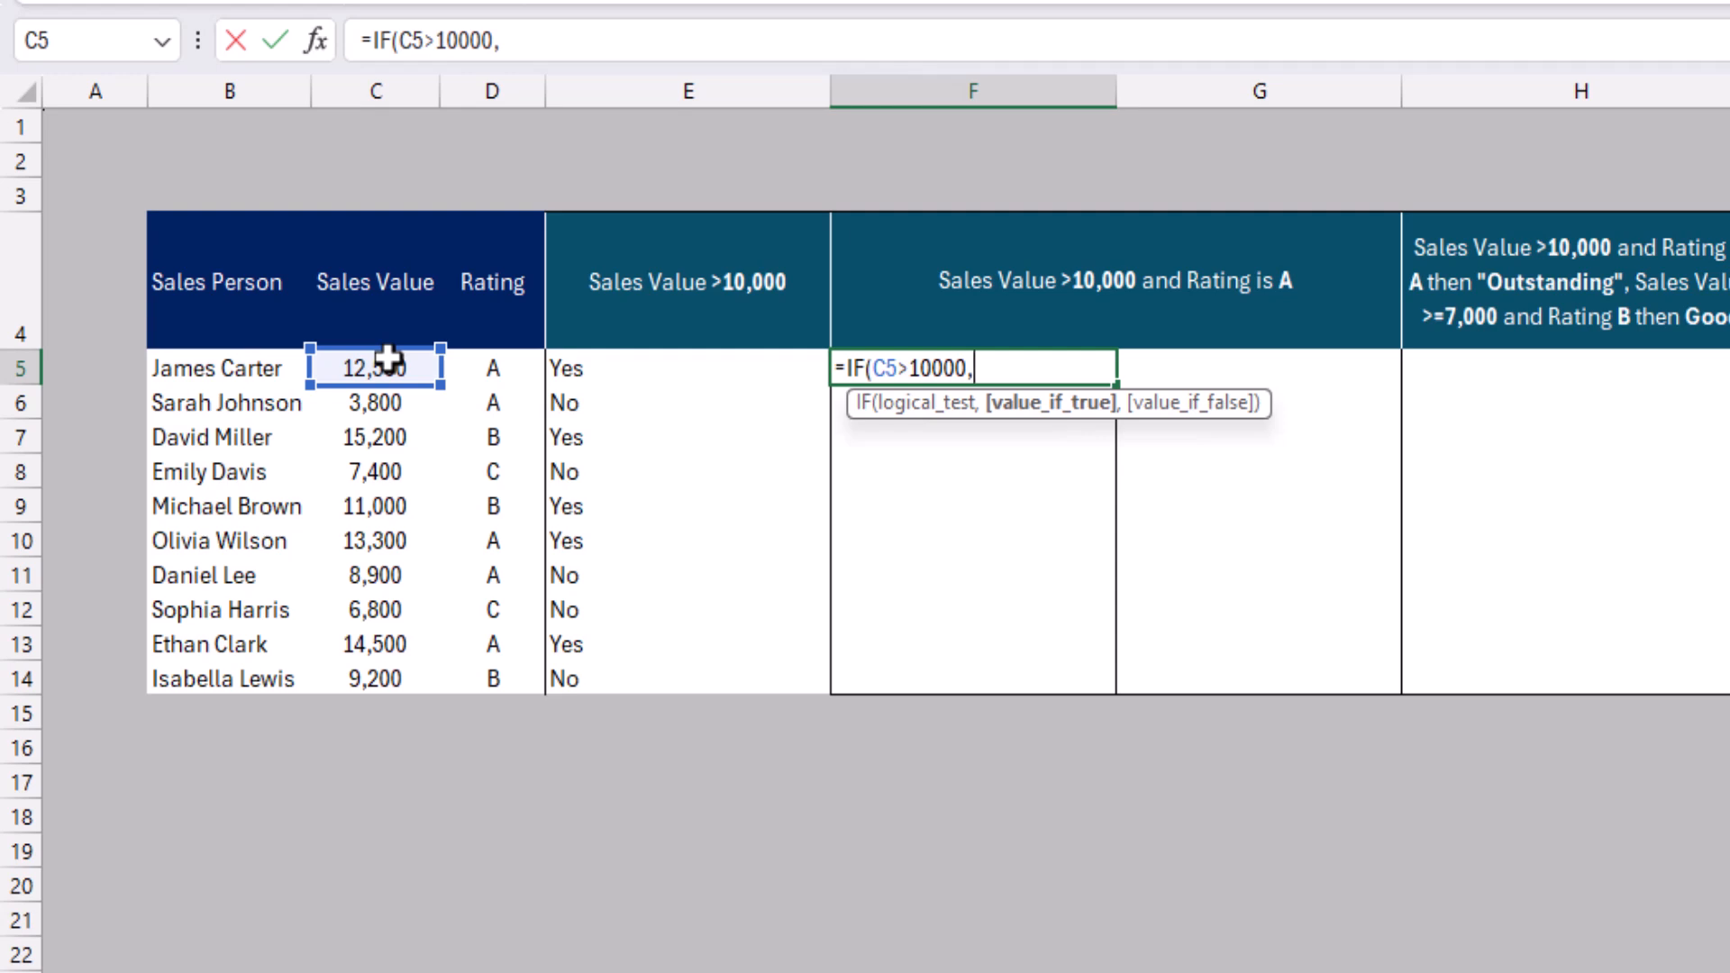
Step: Nest a second IF as the true value in F5, testing D5="A" and returning "Yes" if true or "Not A" if false
{"action": "type", "text": "if"}
{"action": "key", "text": "Tab"}
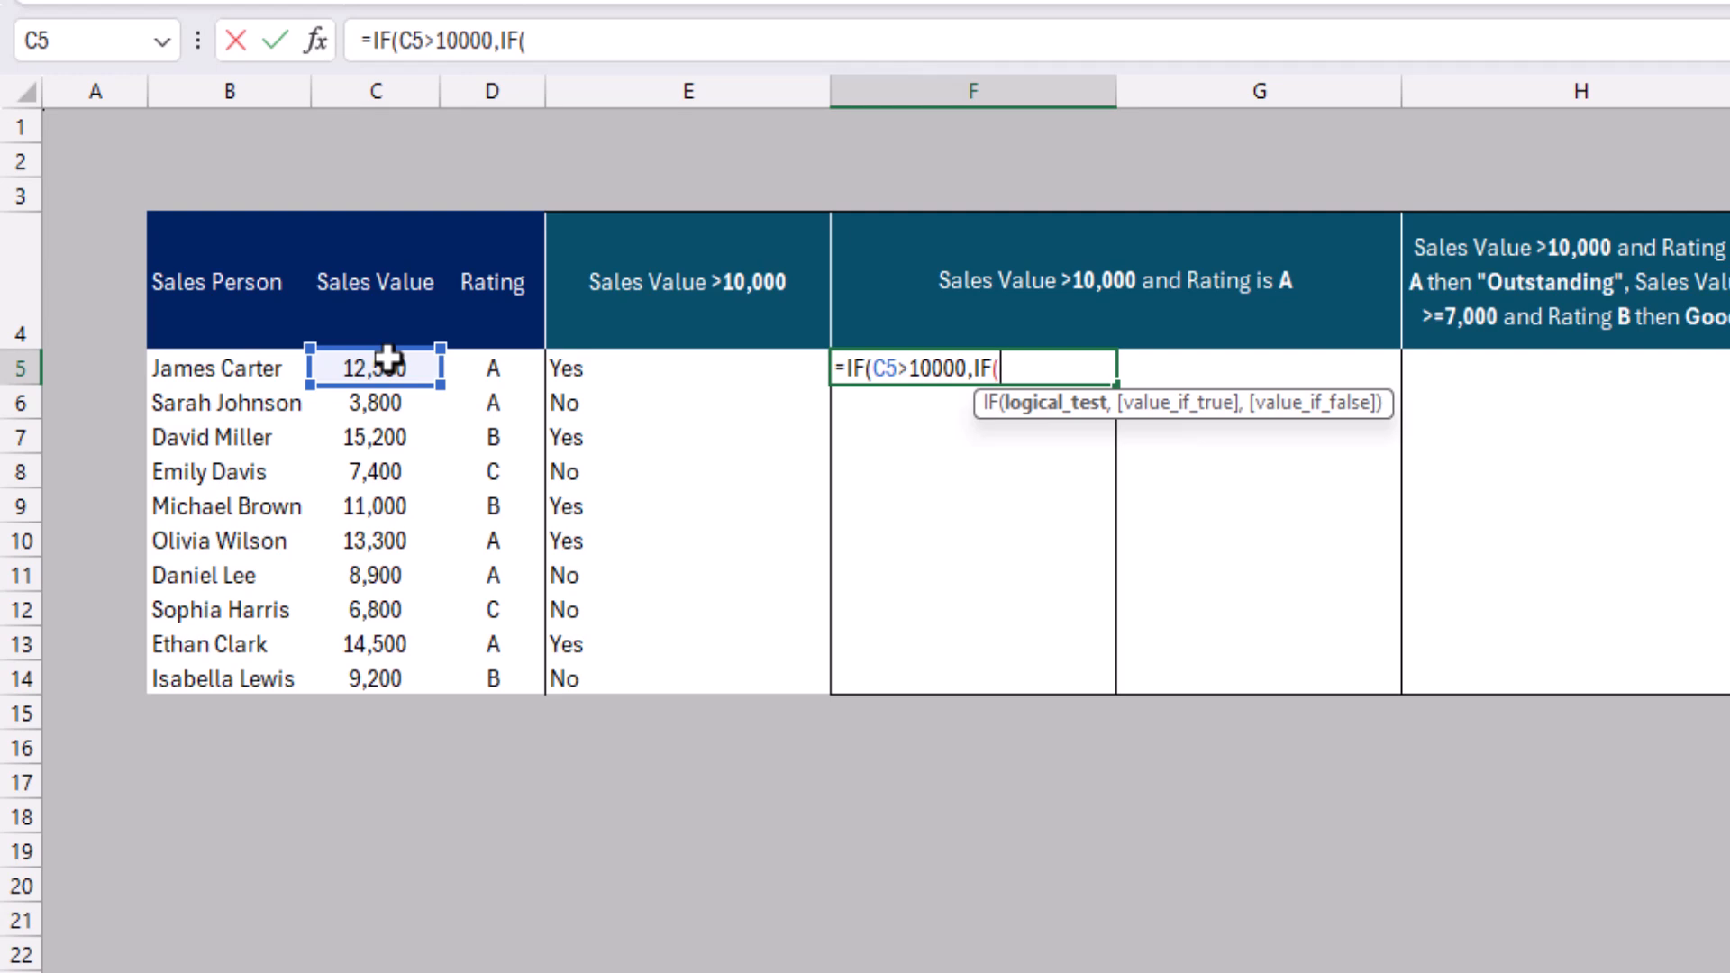
{"action": "left_click", "coordinate": [492, 367]}
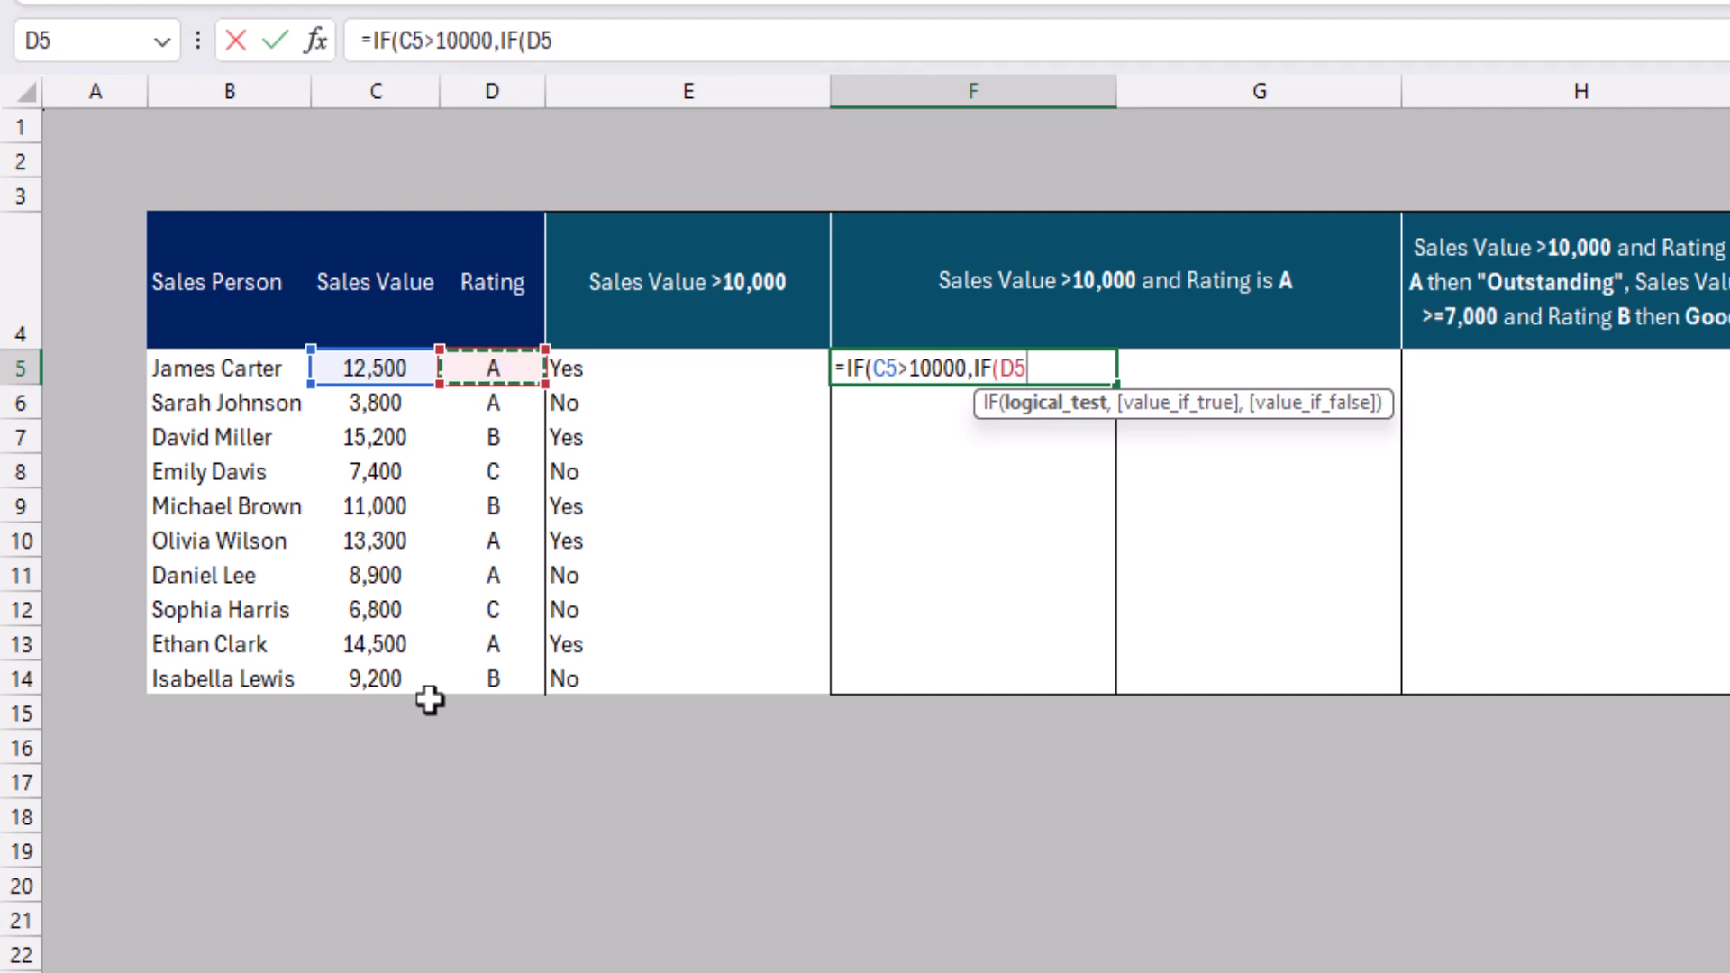
{"action": "type", "text": "="}
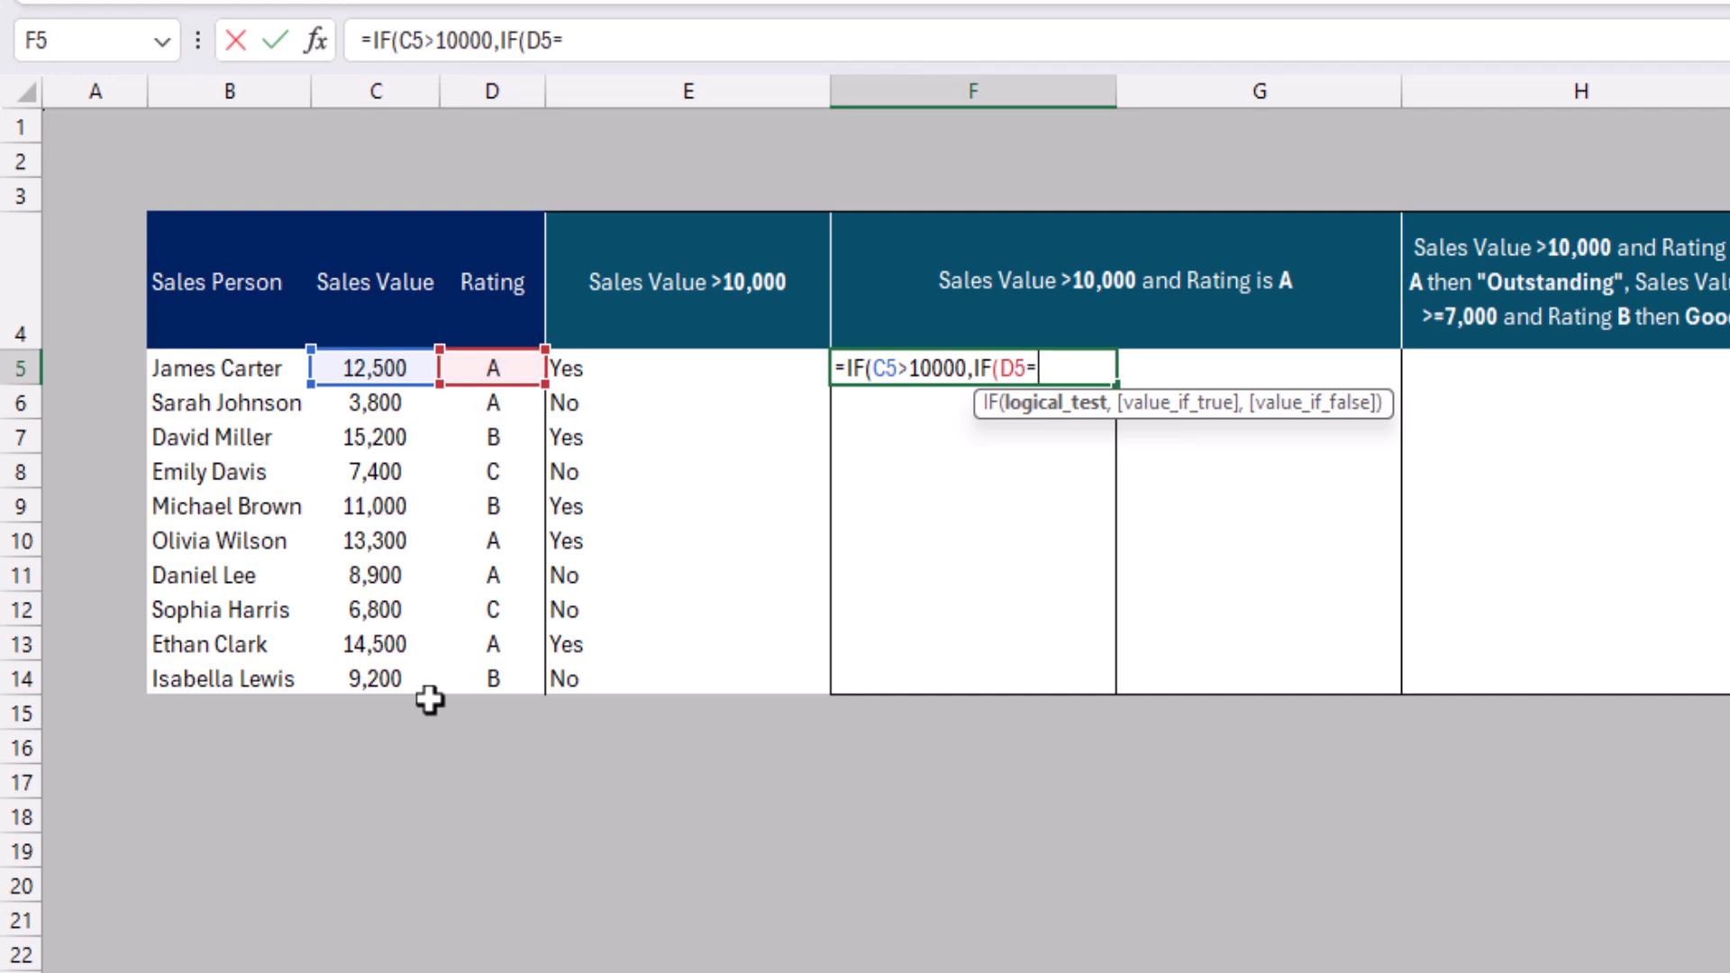
{"action": "type", "text": "\"A\","}
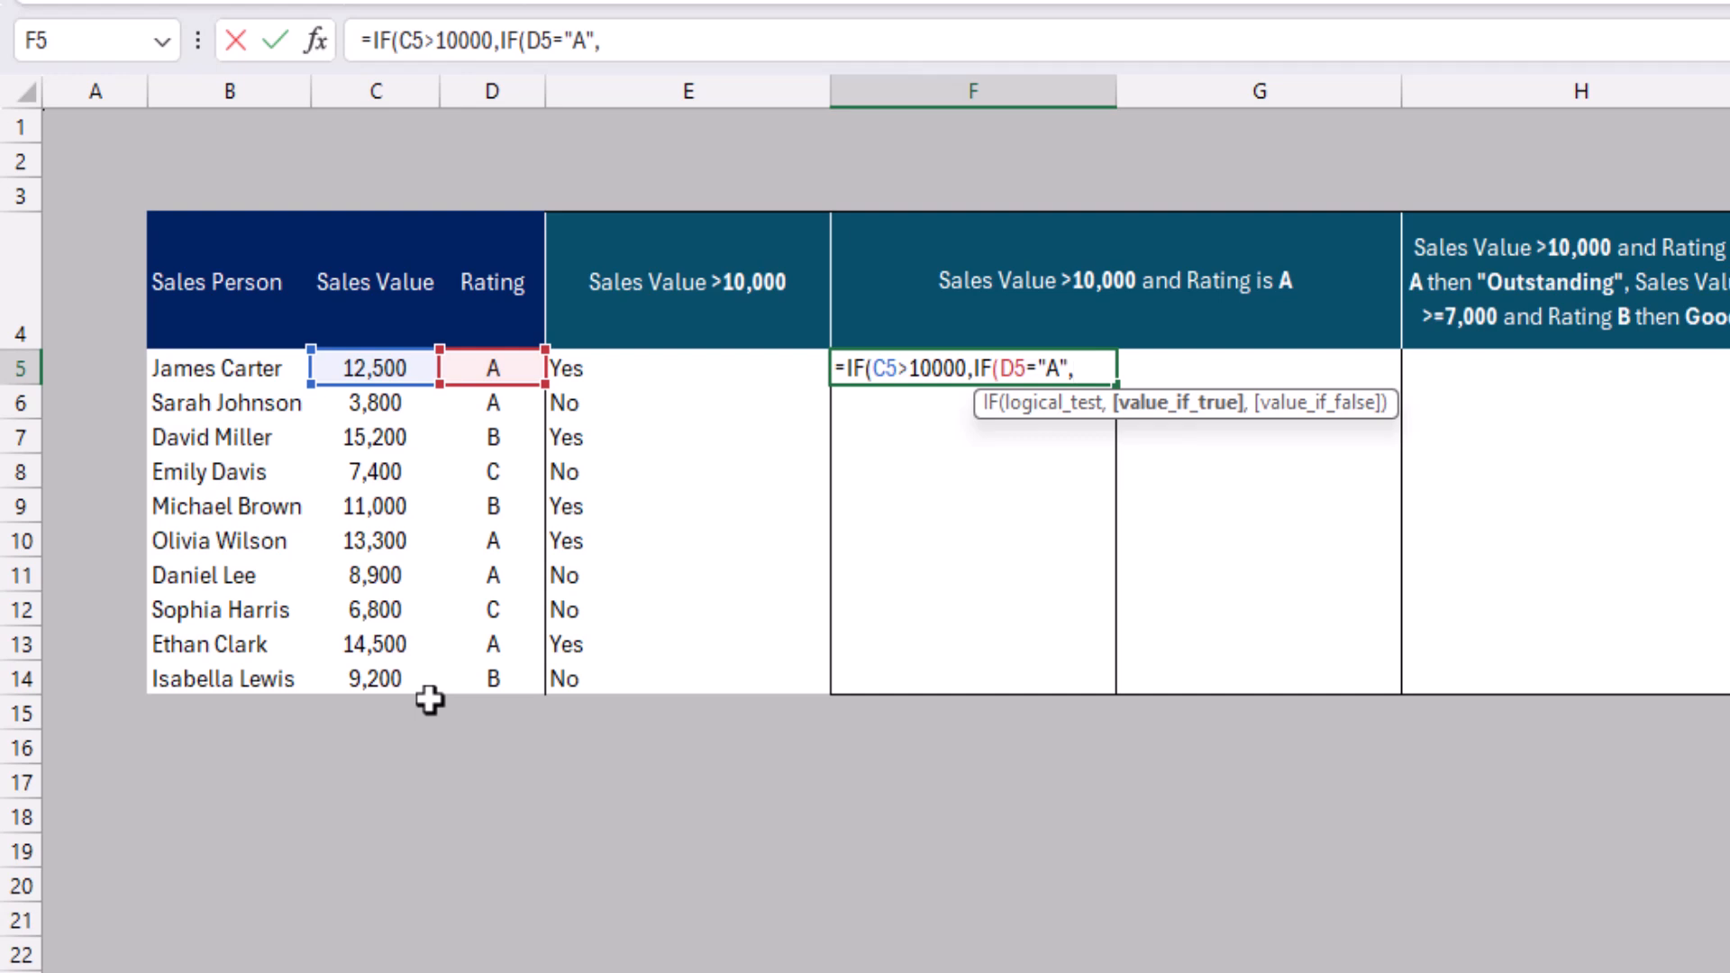
{"action": "type", "text": "\"Yes\","}
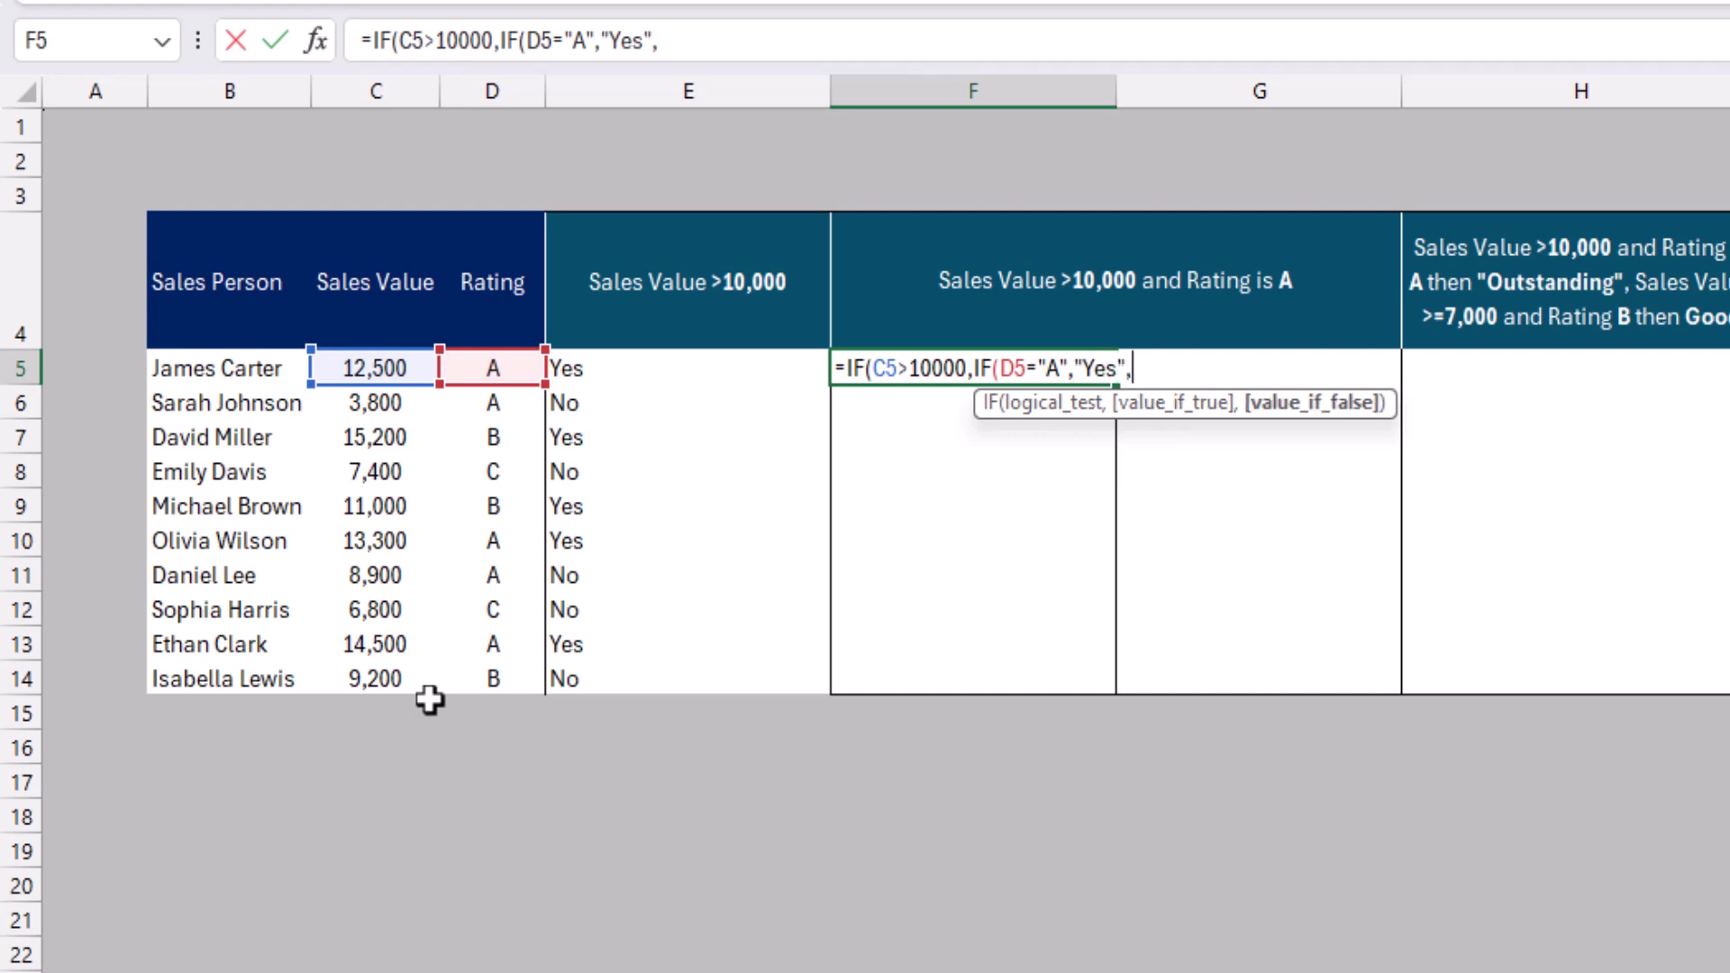
{"action": "type", "text": "\"Not A"}
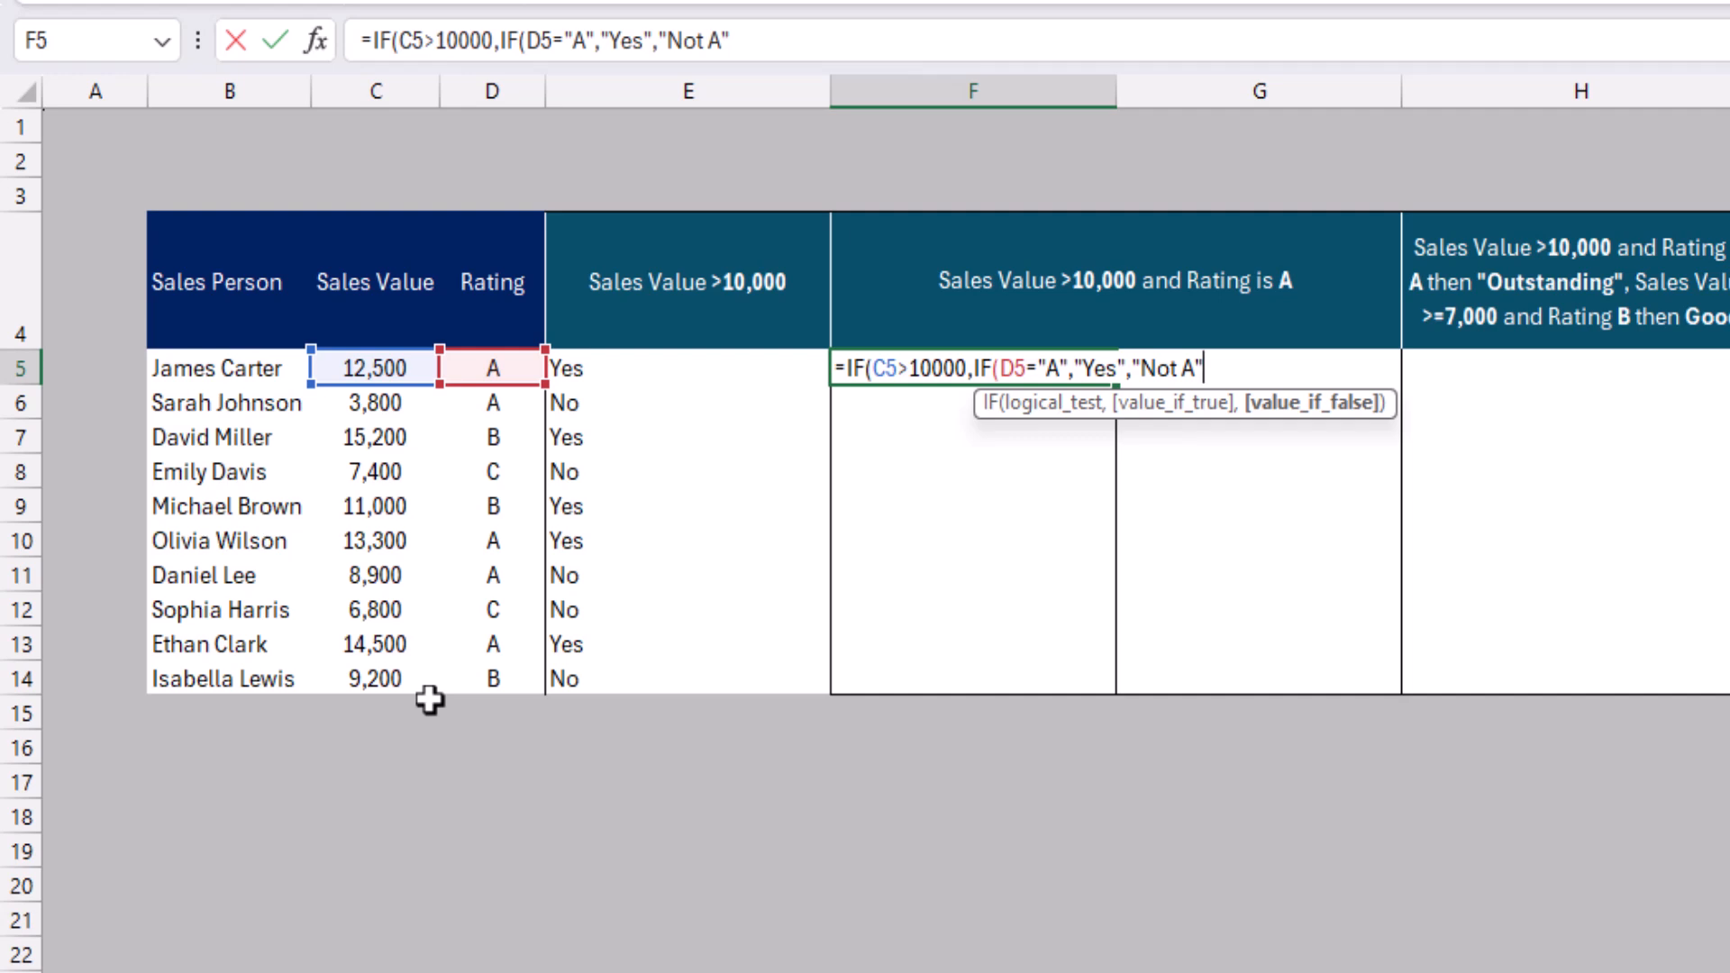
{"action": "type", "text": "\")"}
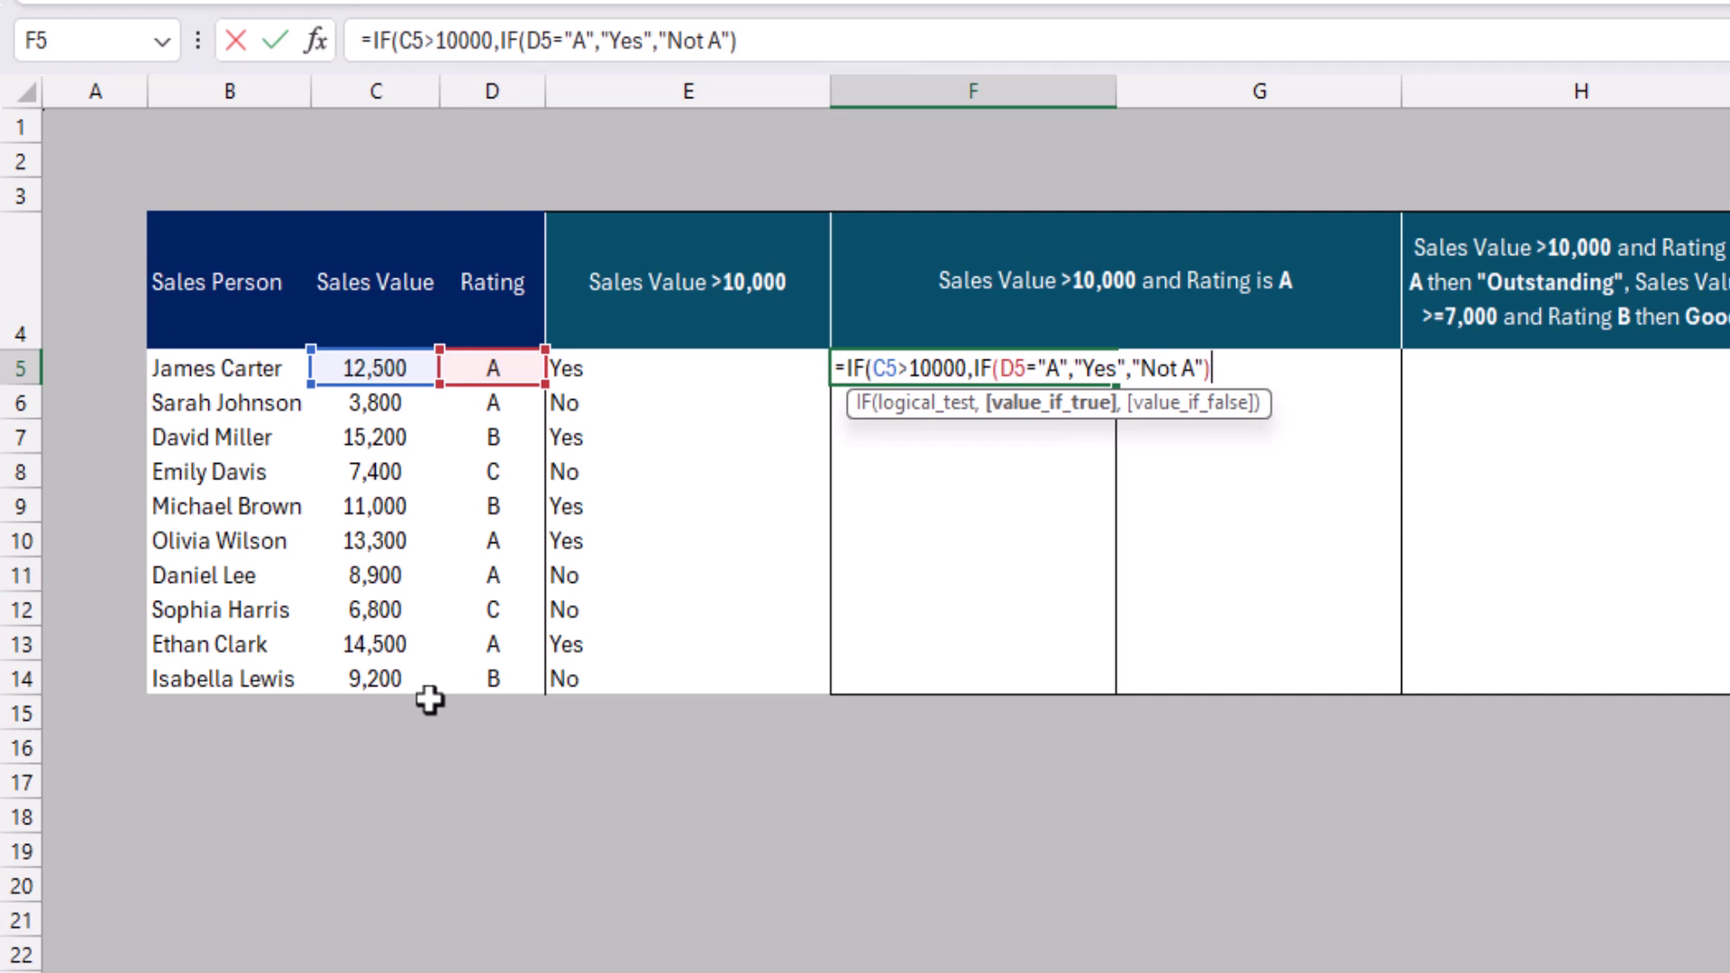
Step: Complete the F5 formula with "it's not more than 10 K" as the outer IF's false value and fill it down through F14
{"action": "type", "text": ","}
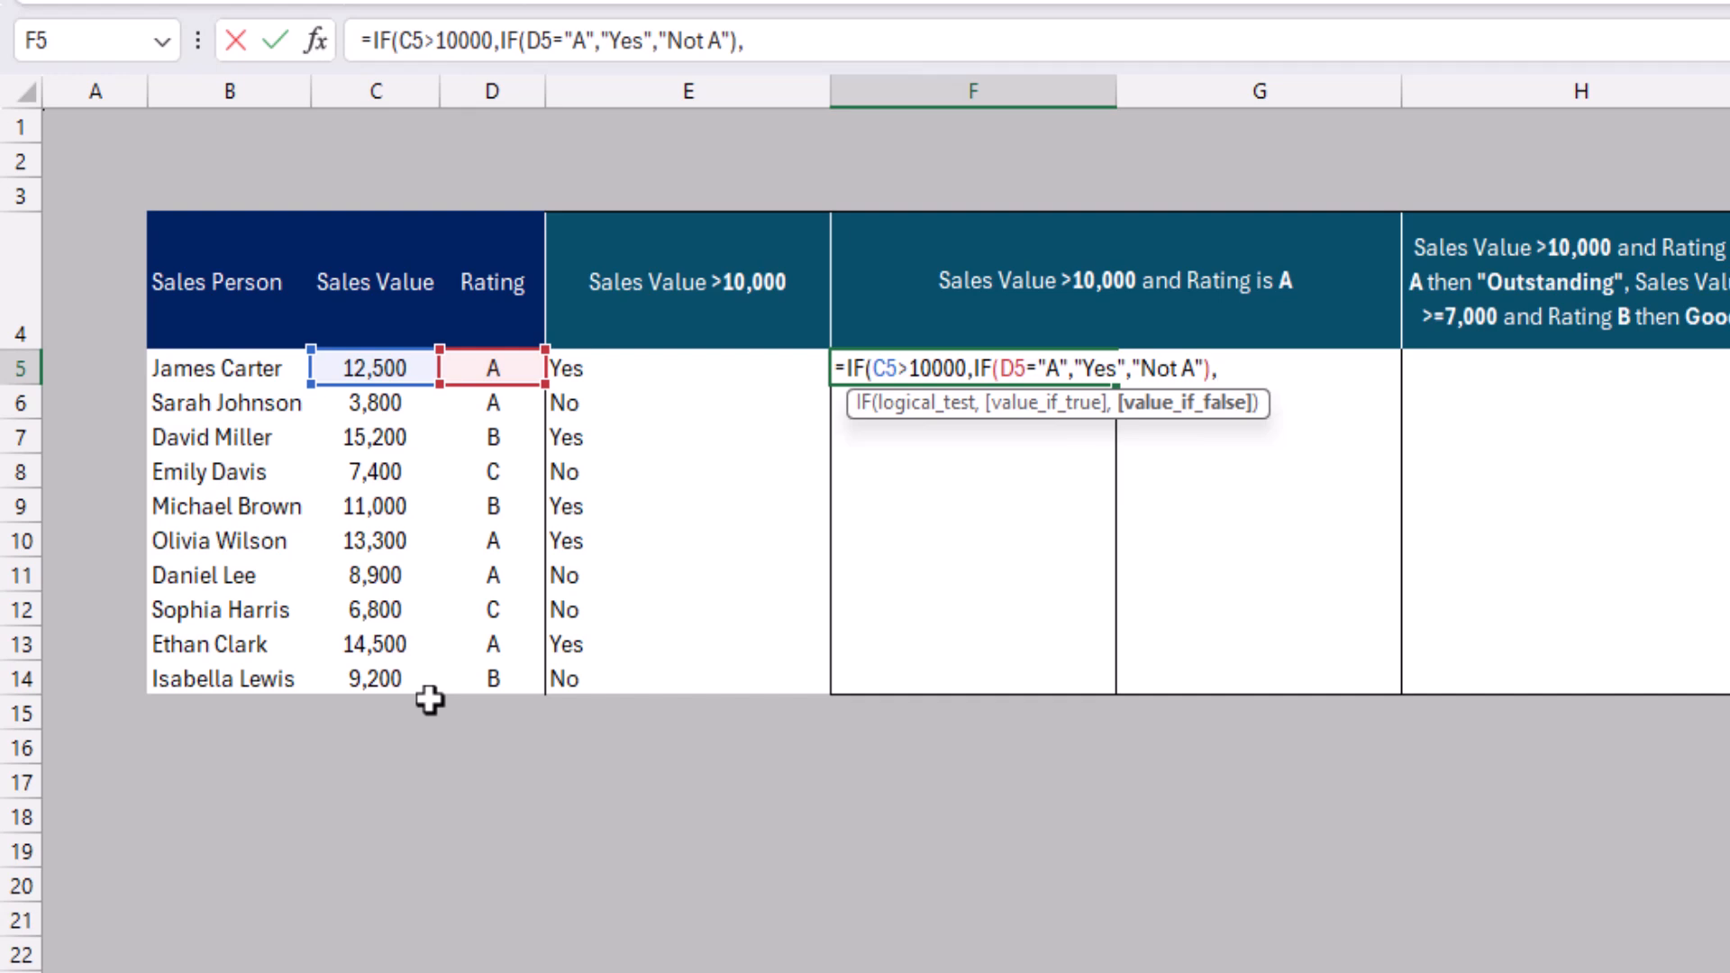
{"action": "type", "text": "\"it's not more tha"}
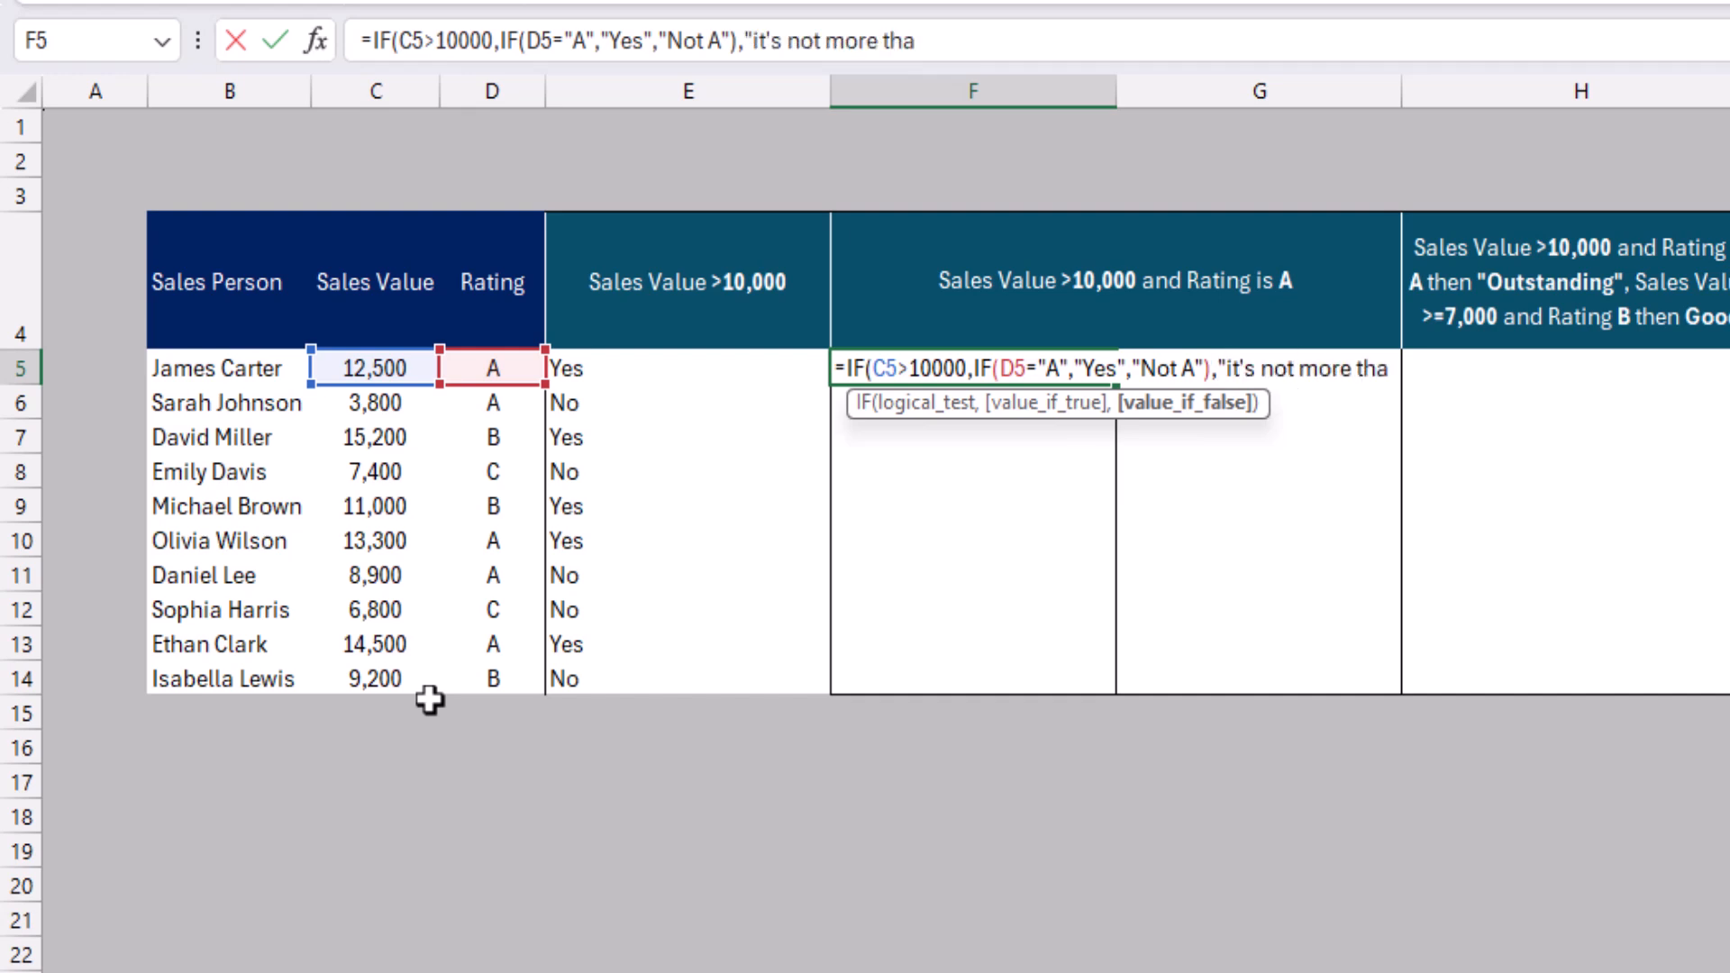
{"action": "type", "text": "n 10 K\""}
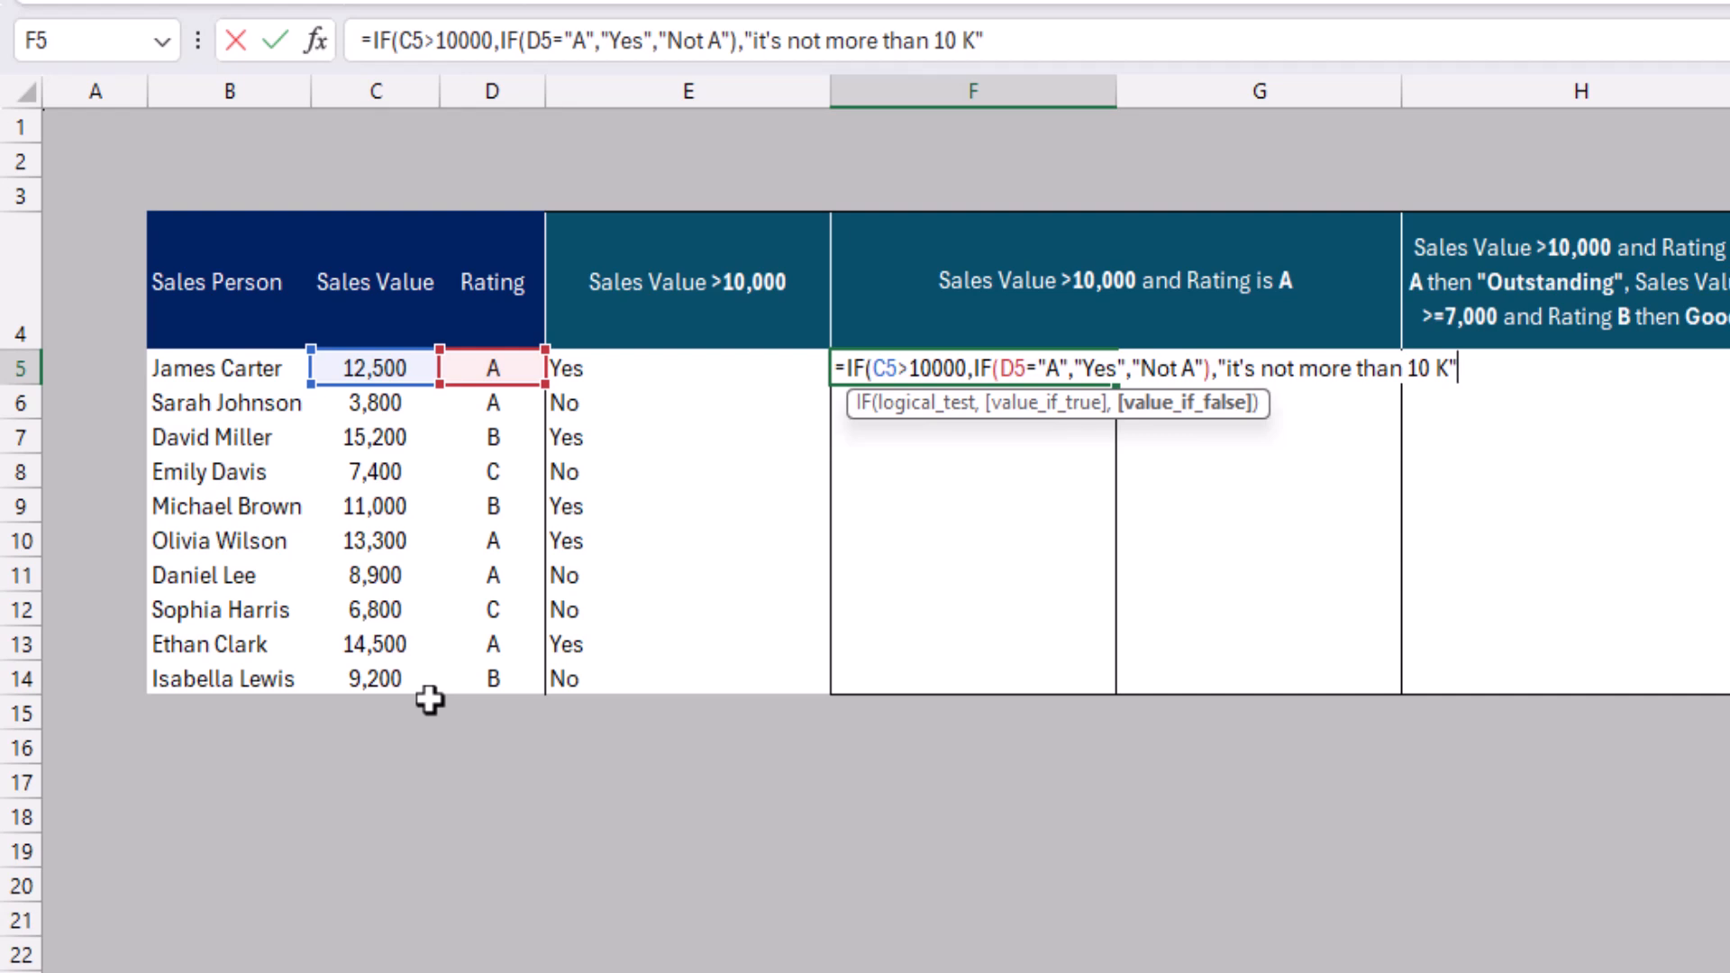
{"action": "type", "text": ")"}
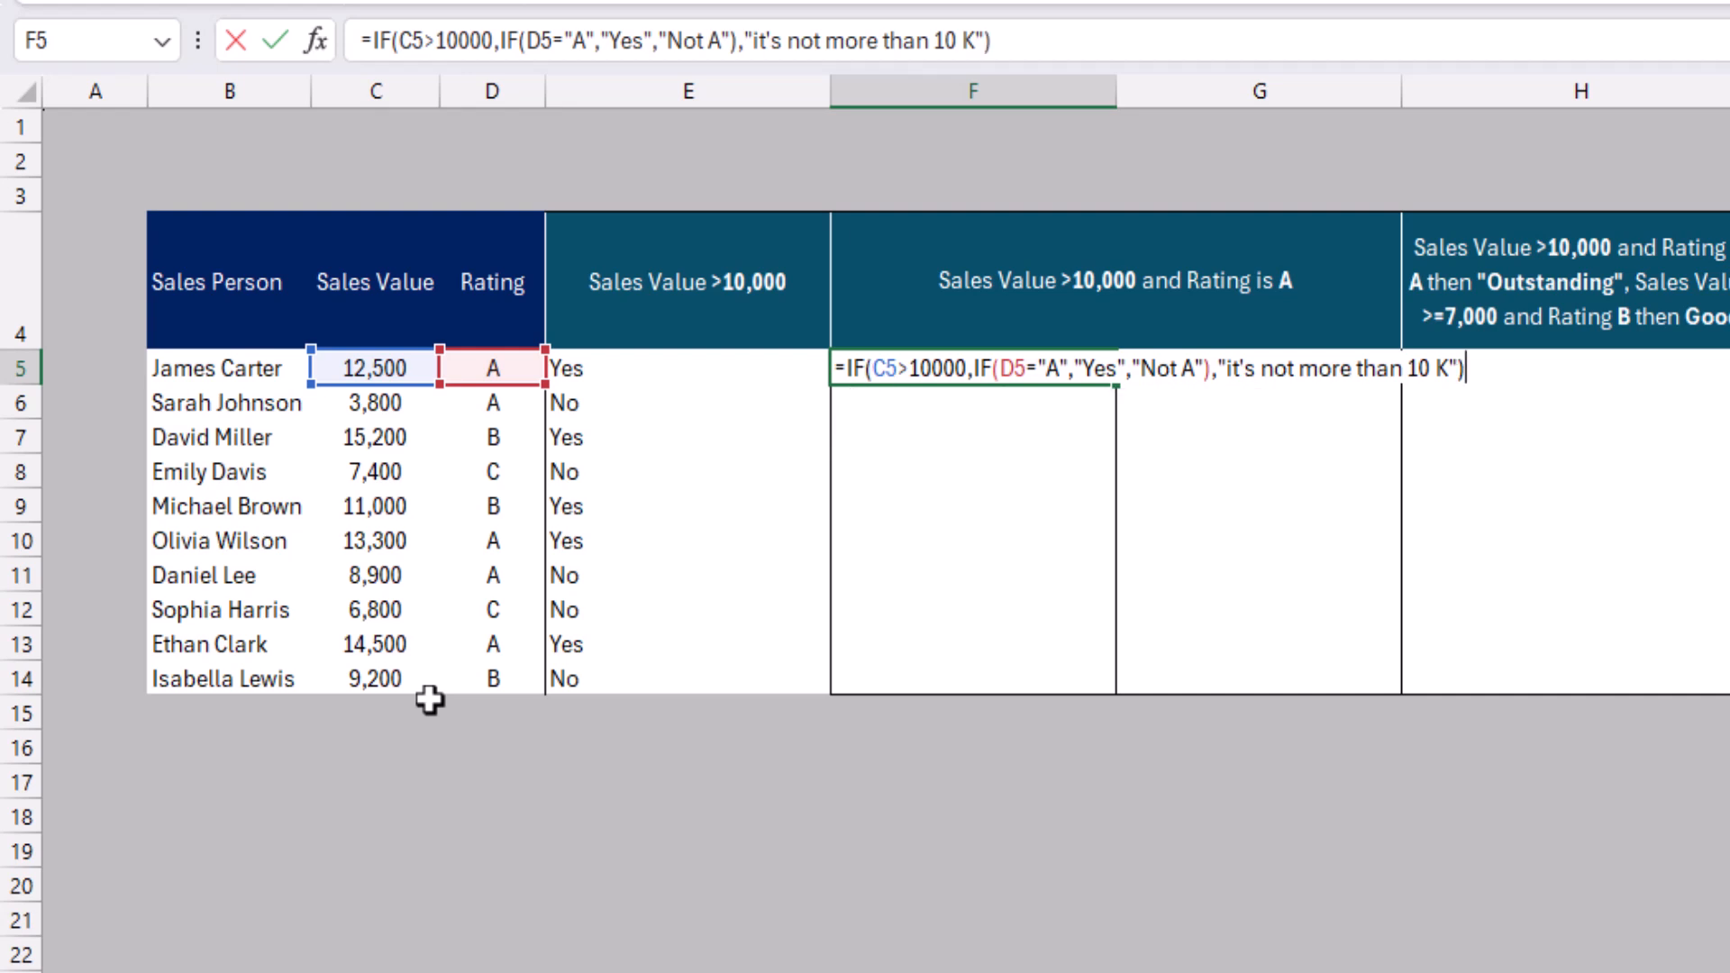
{"action": "key", "text": "BackSpace"}
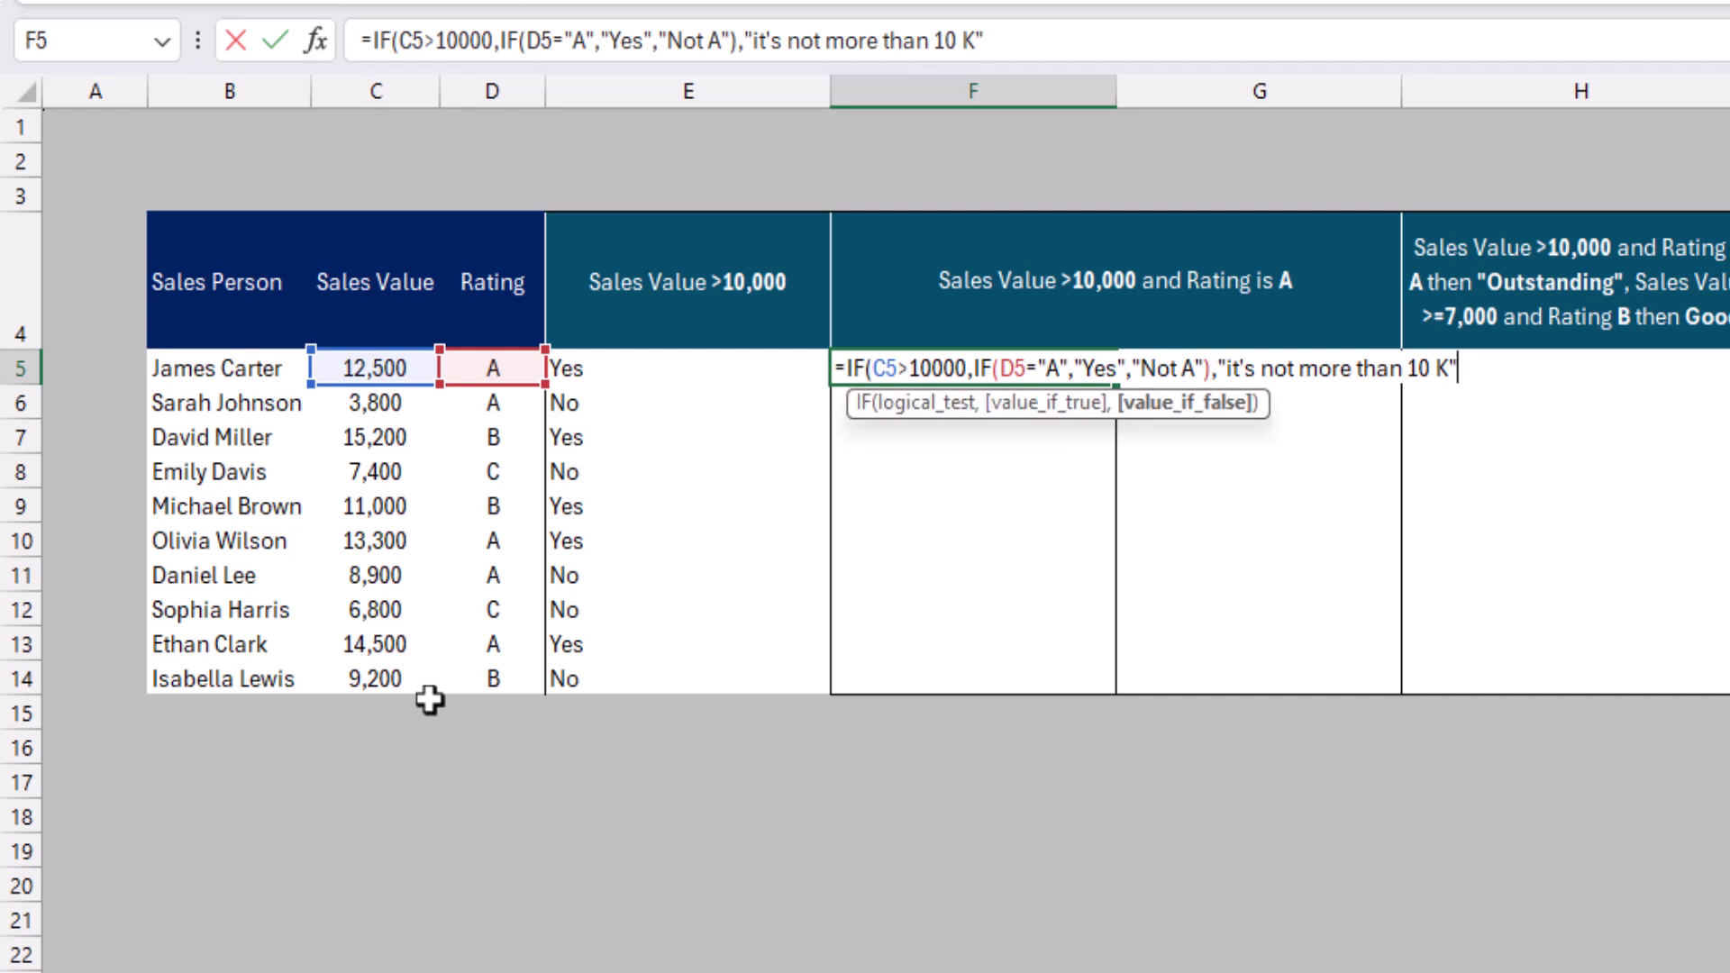
{"action": "type", "text": ")"}
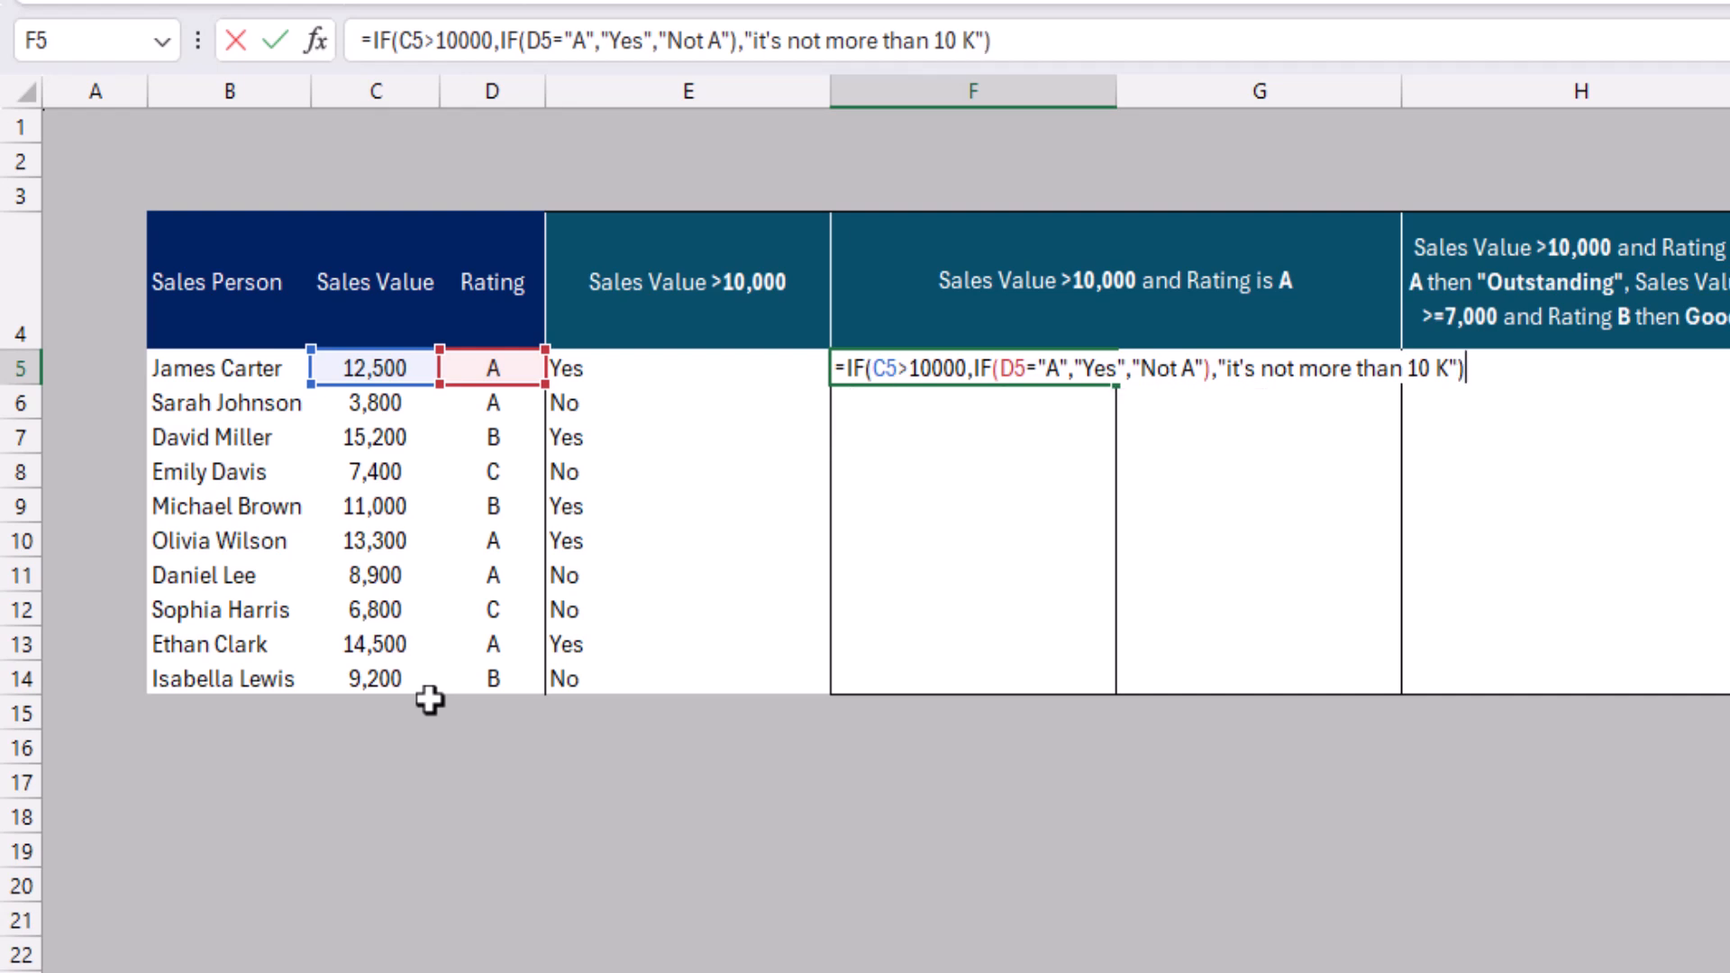
{"action": "key", "text": "BackSpace"}
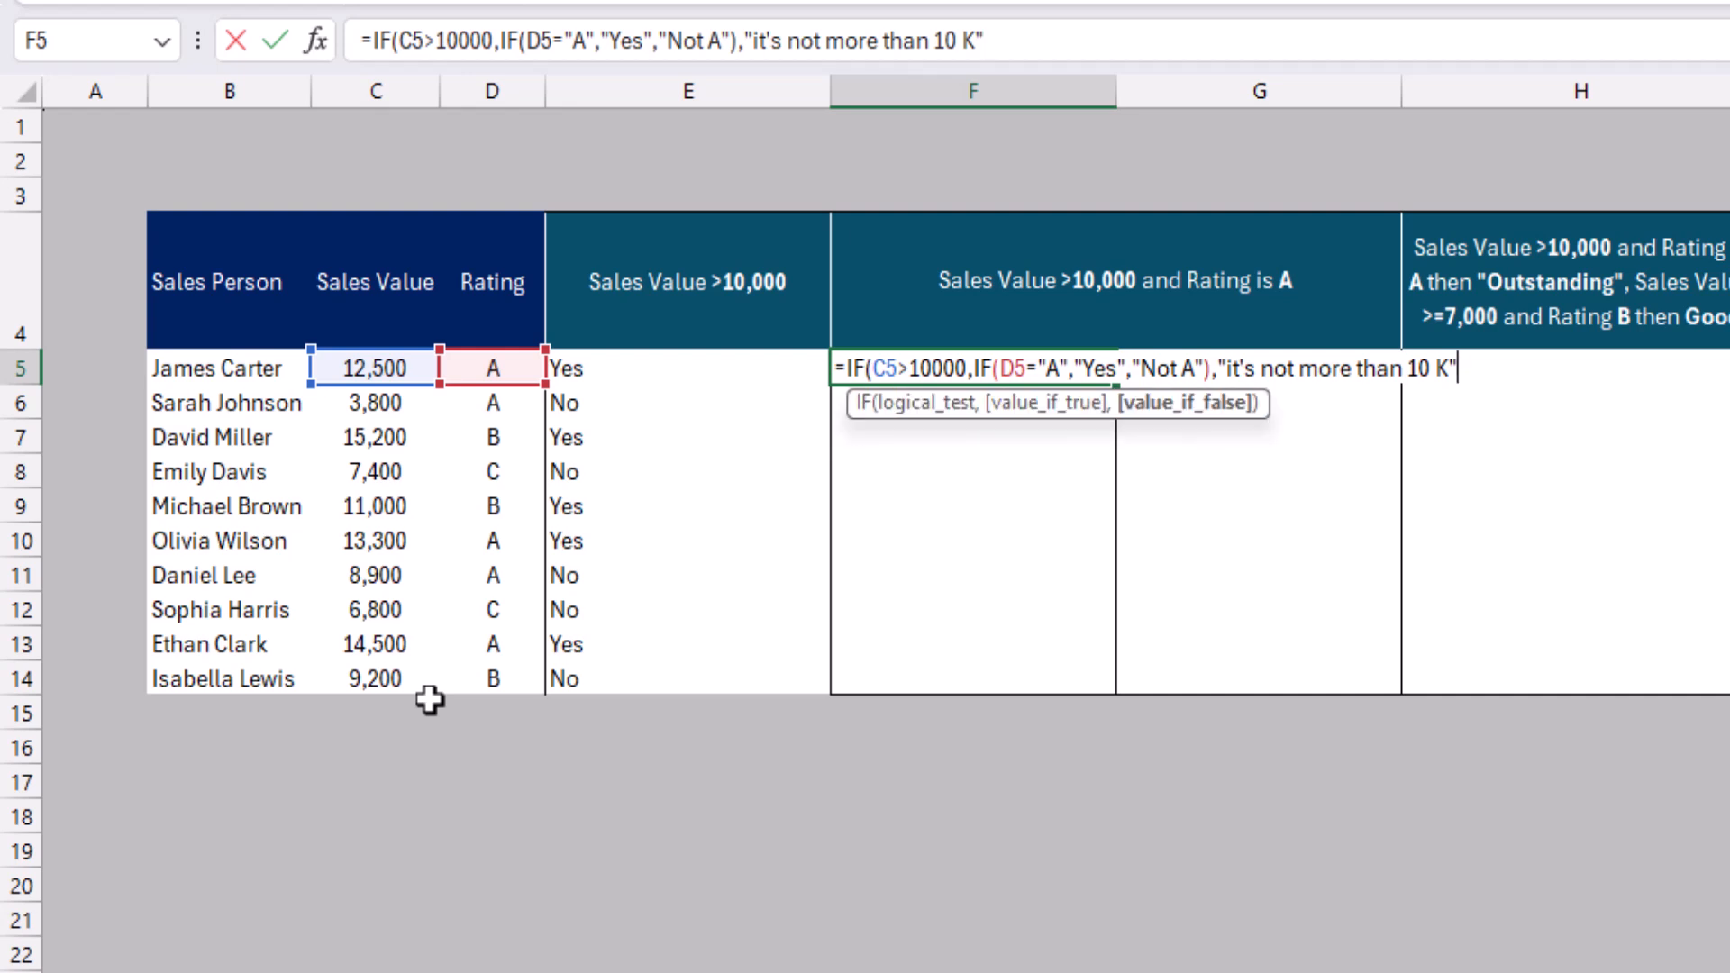
{"action": "type", "text": ")"}
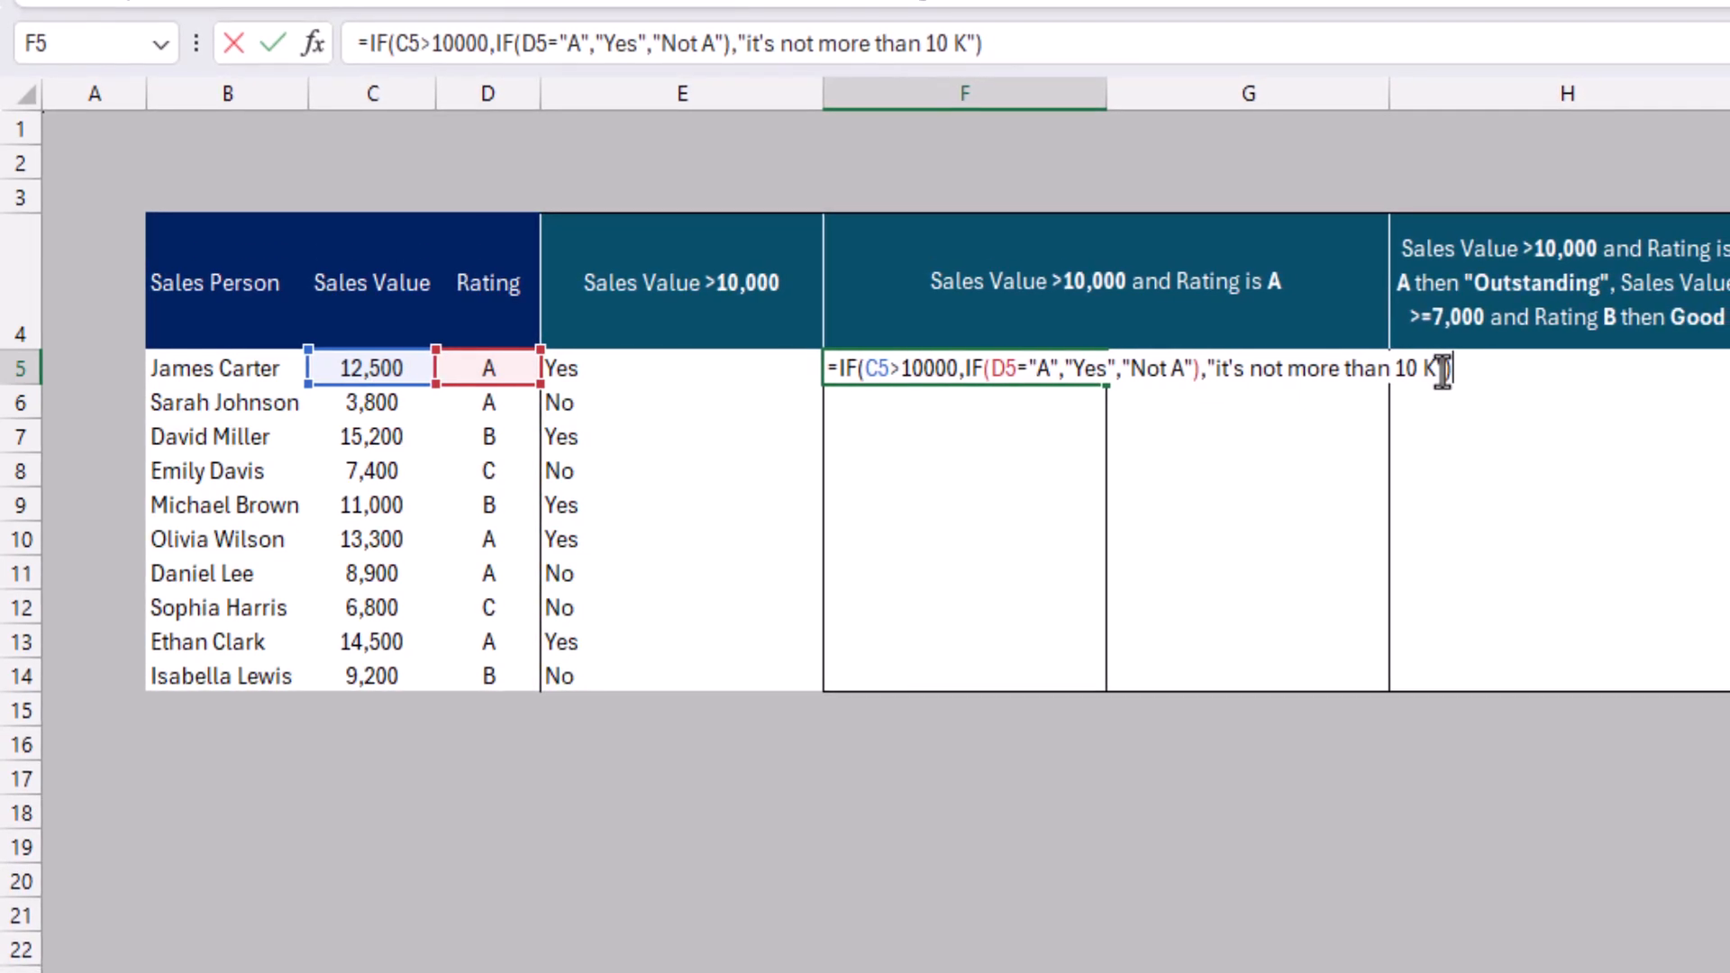
{"action": "key", "text": "Return"}
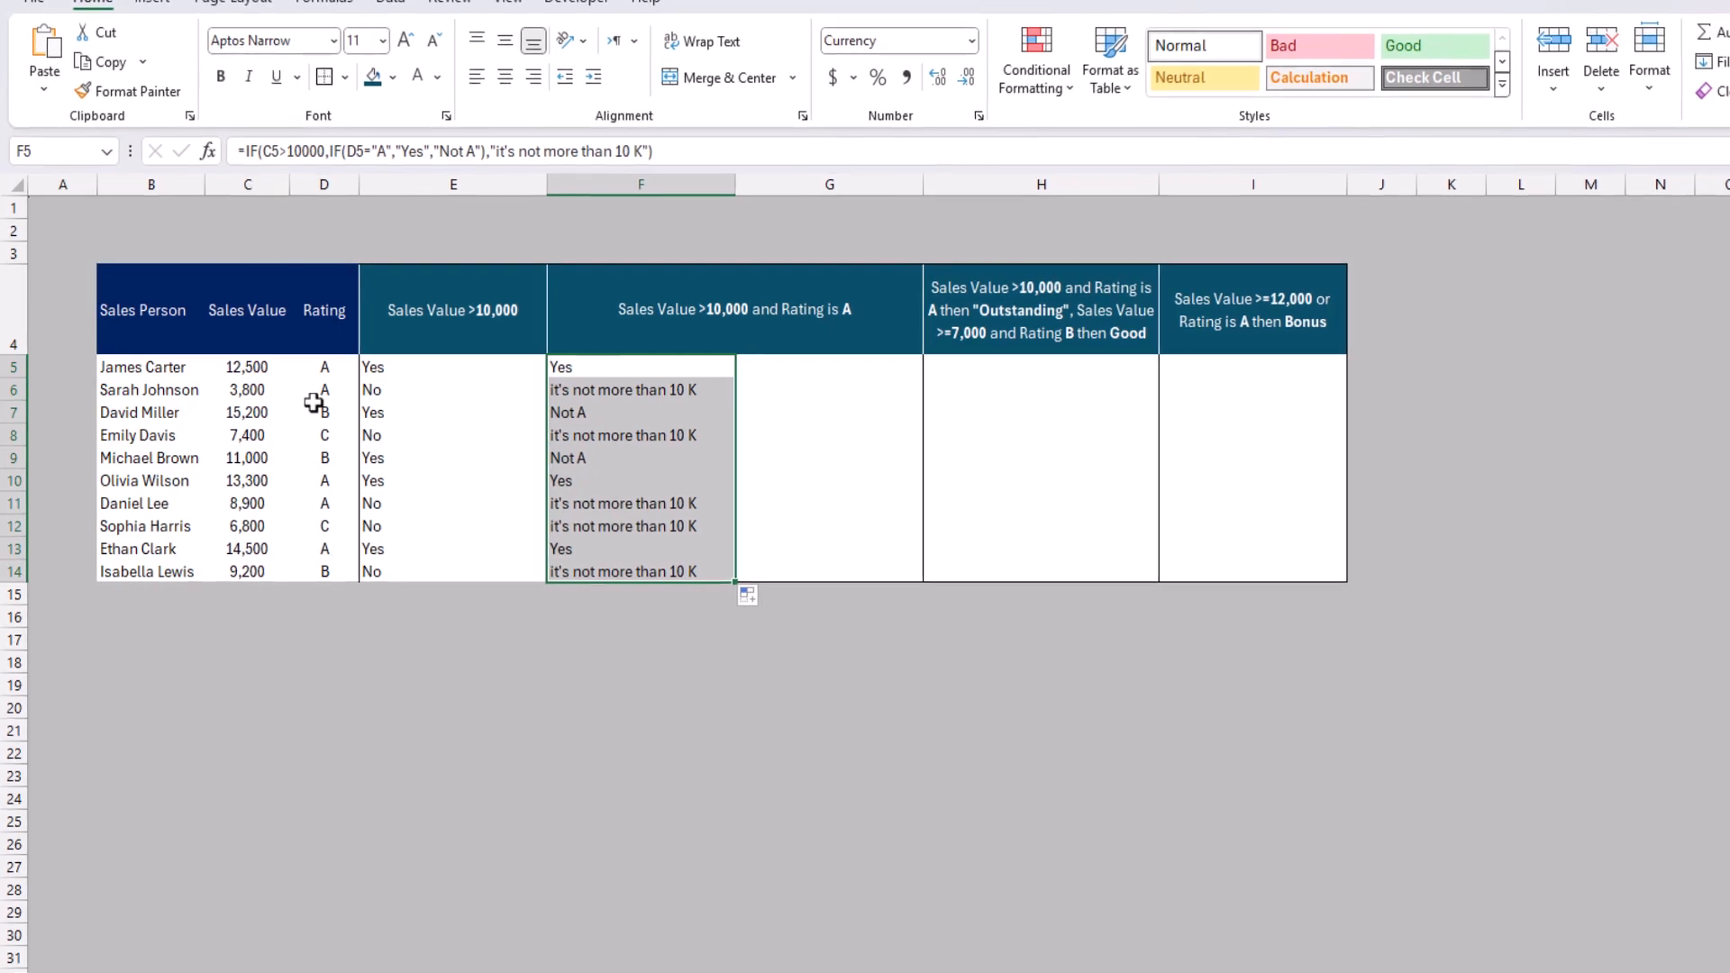
Step: Begin an IF formula in cell G5 with AND(C5>10000,D5="A") as its logical test
{"action": "left_click", "coordinate": [551, 409]}
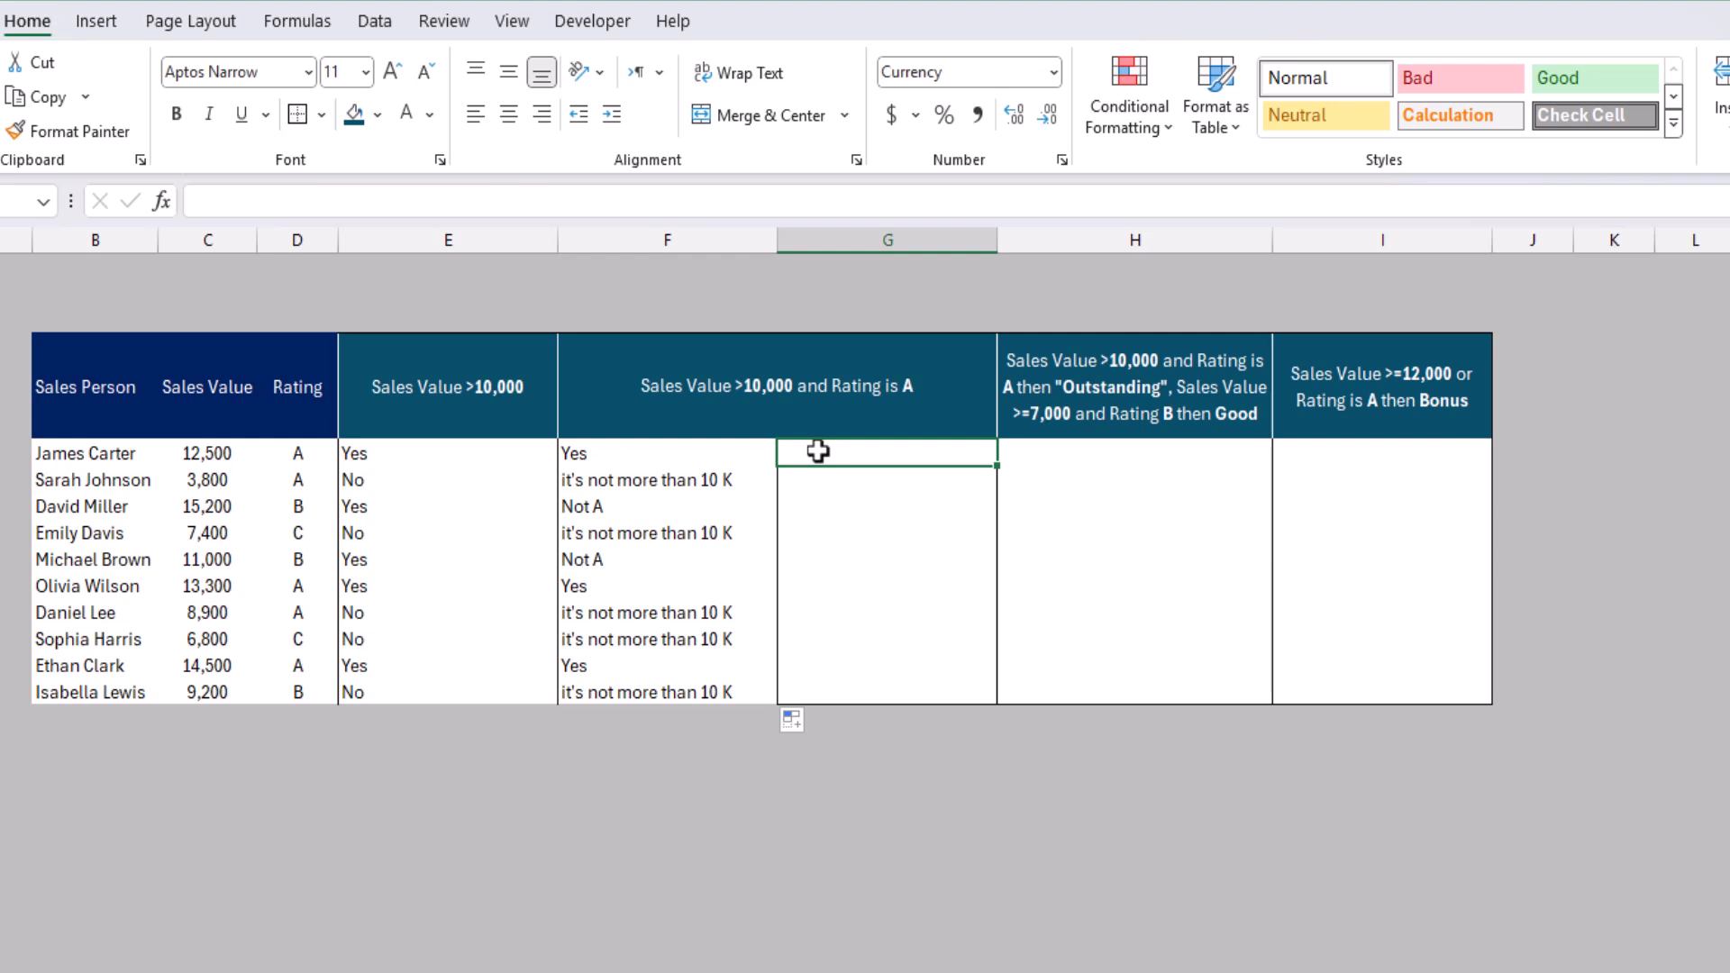
{"action": "type", "text": "=IF("}
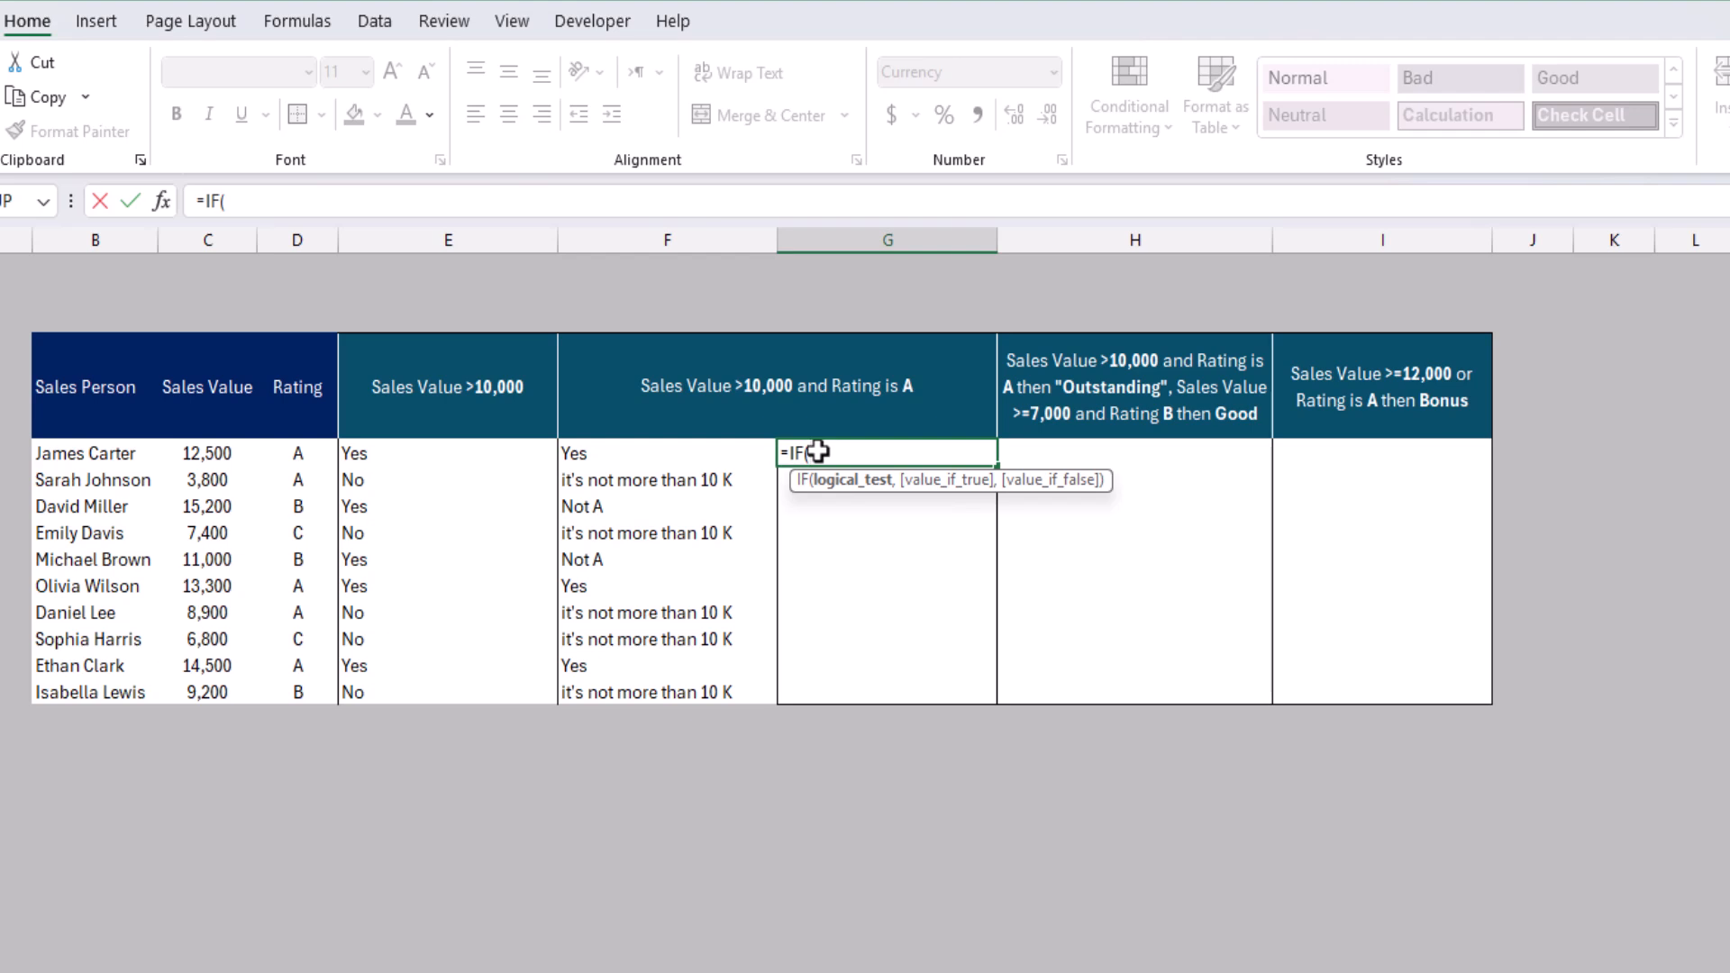
{"action": "type", "text": "and"}
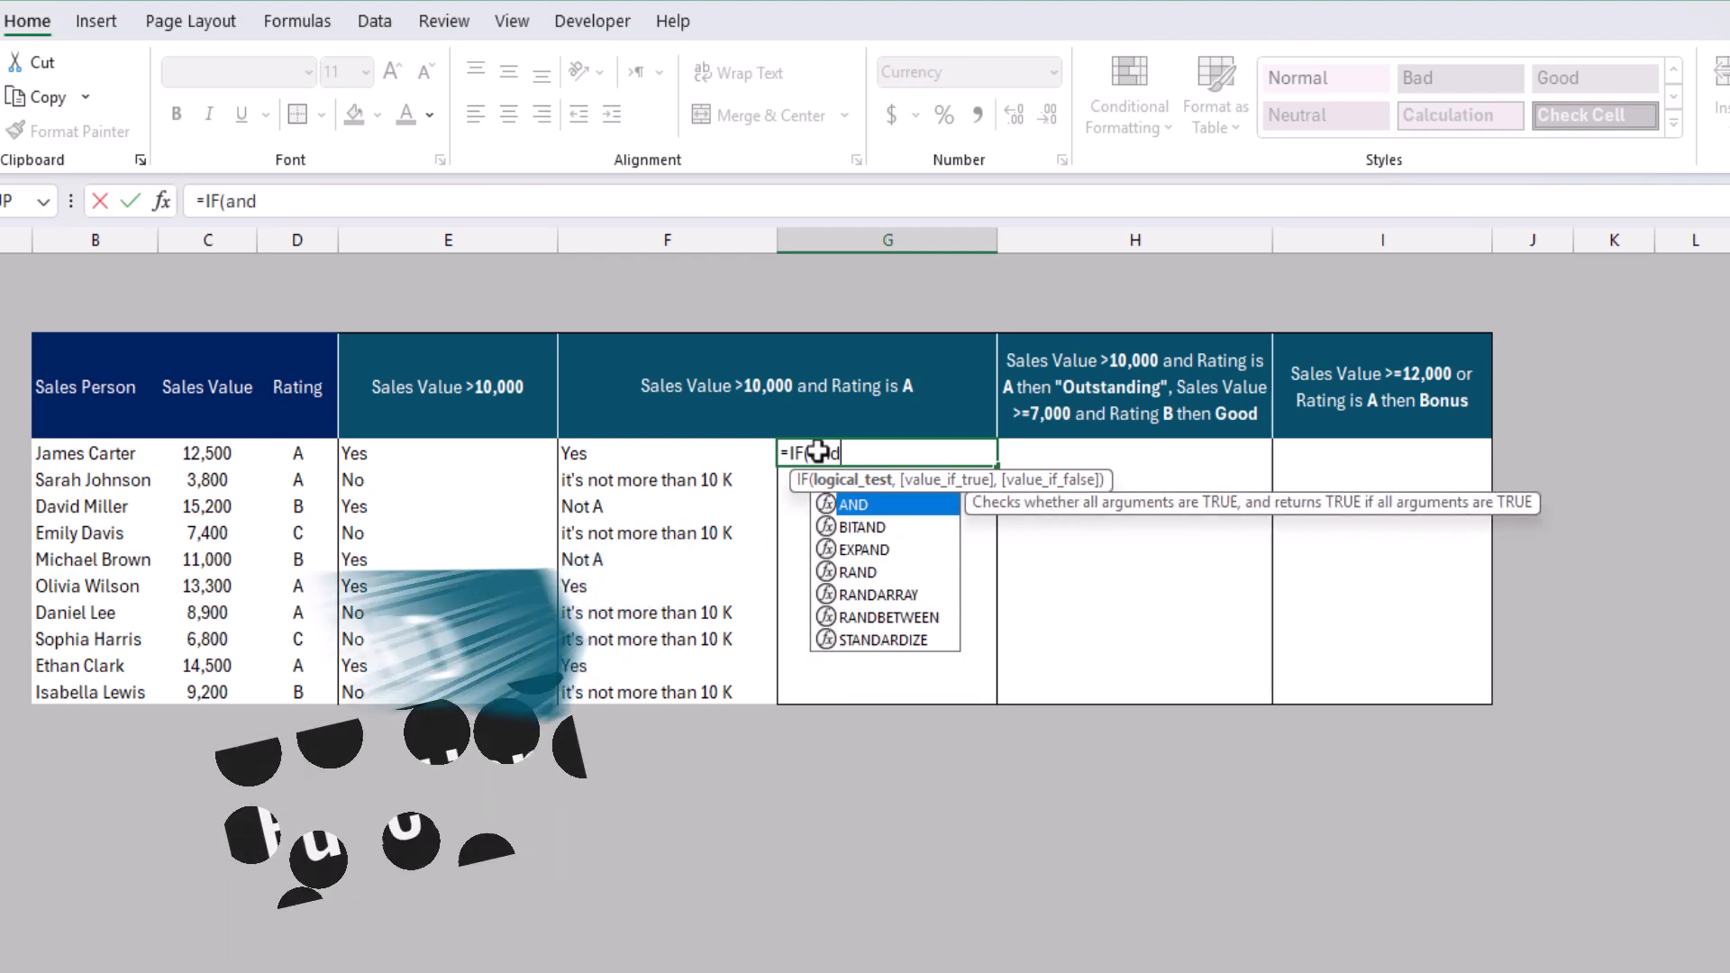
{"action": "key", "text": "Tab"}
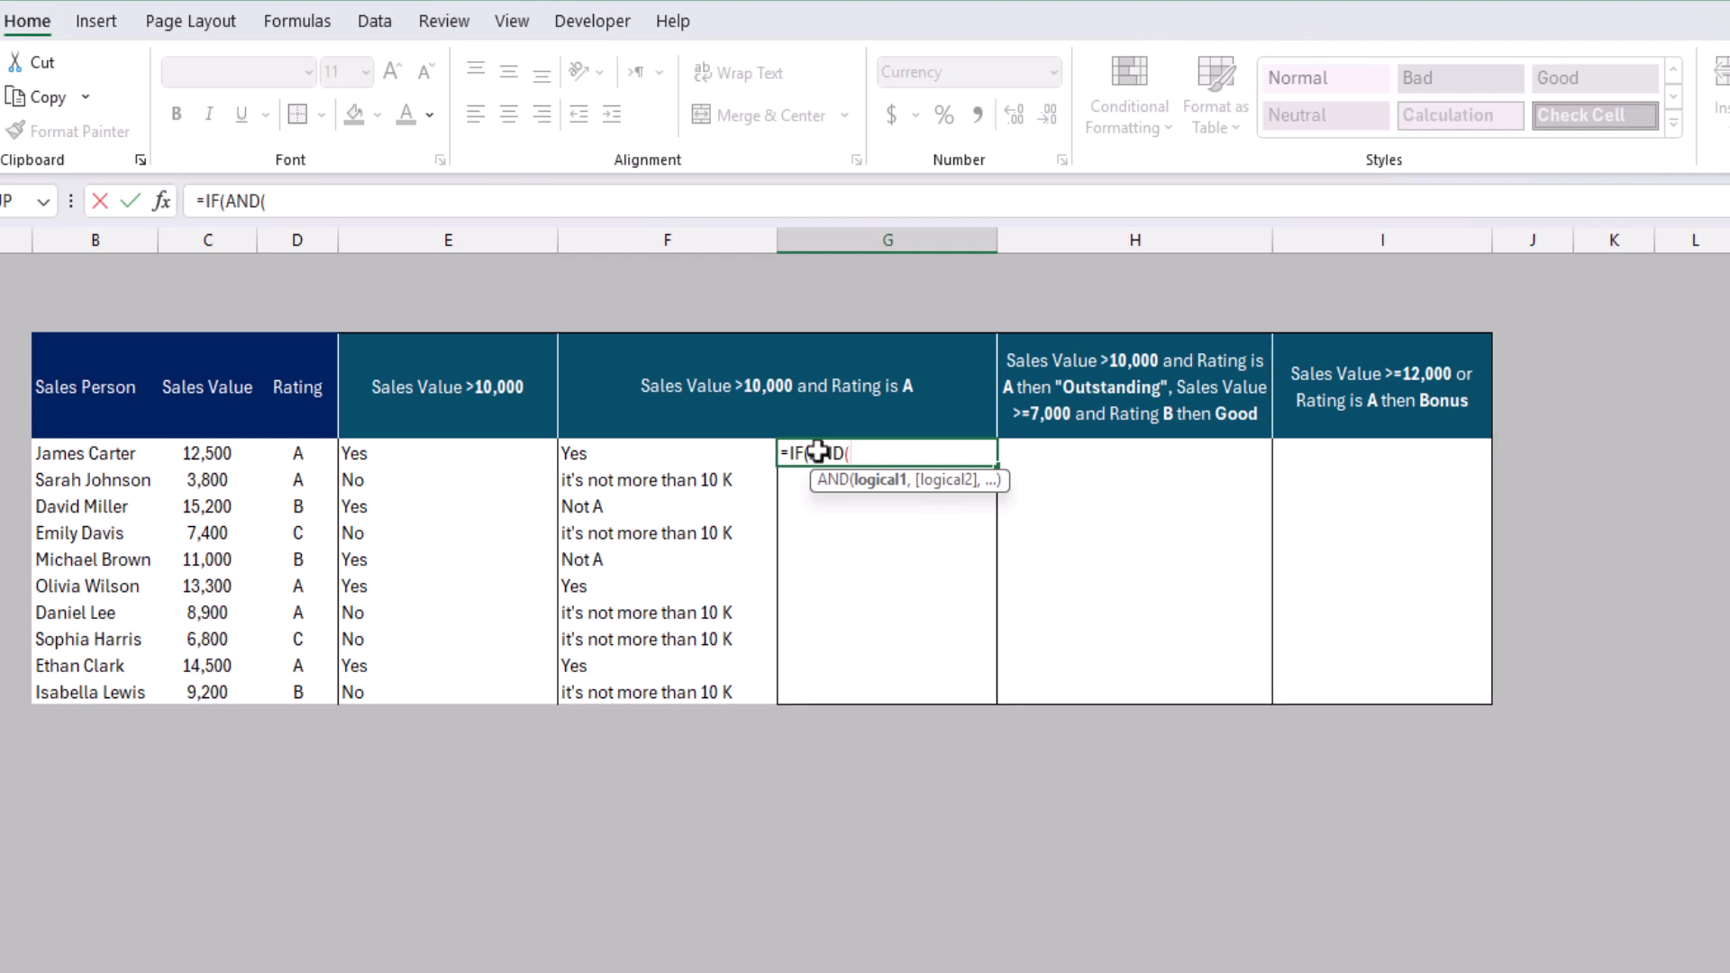
{"action": "left_click", "coordinate": [189, 450]}
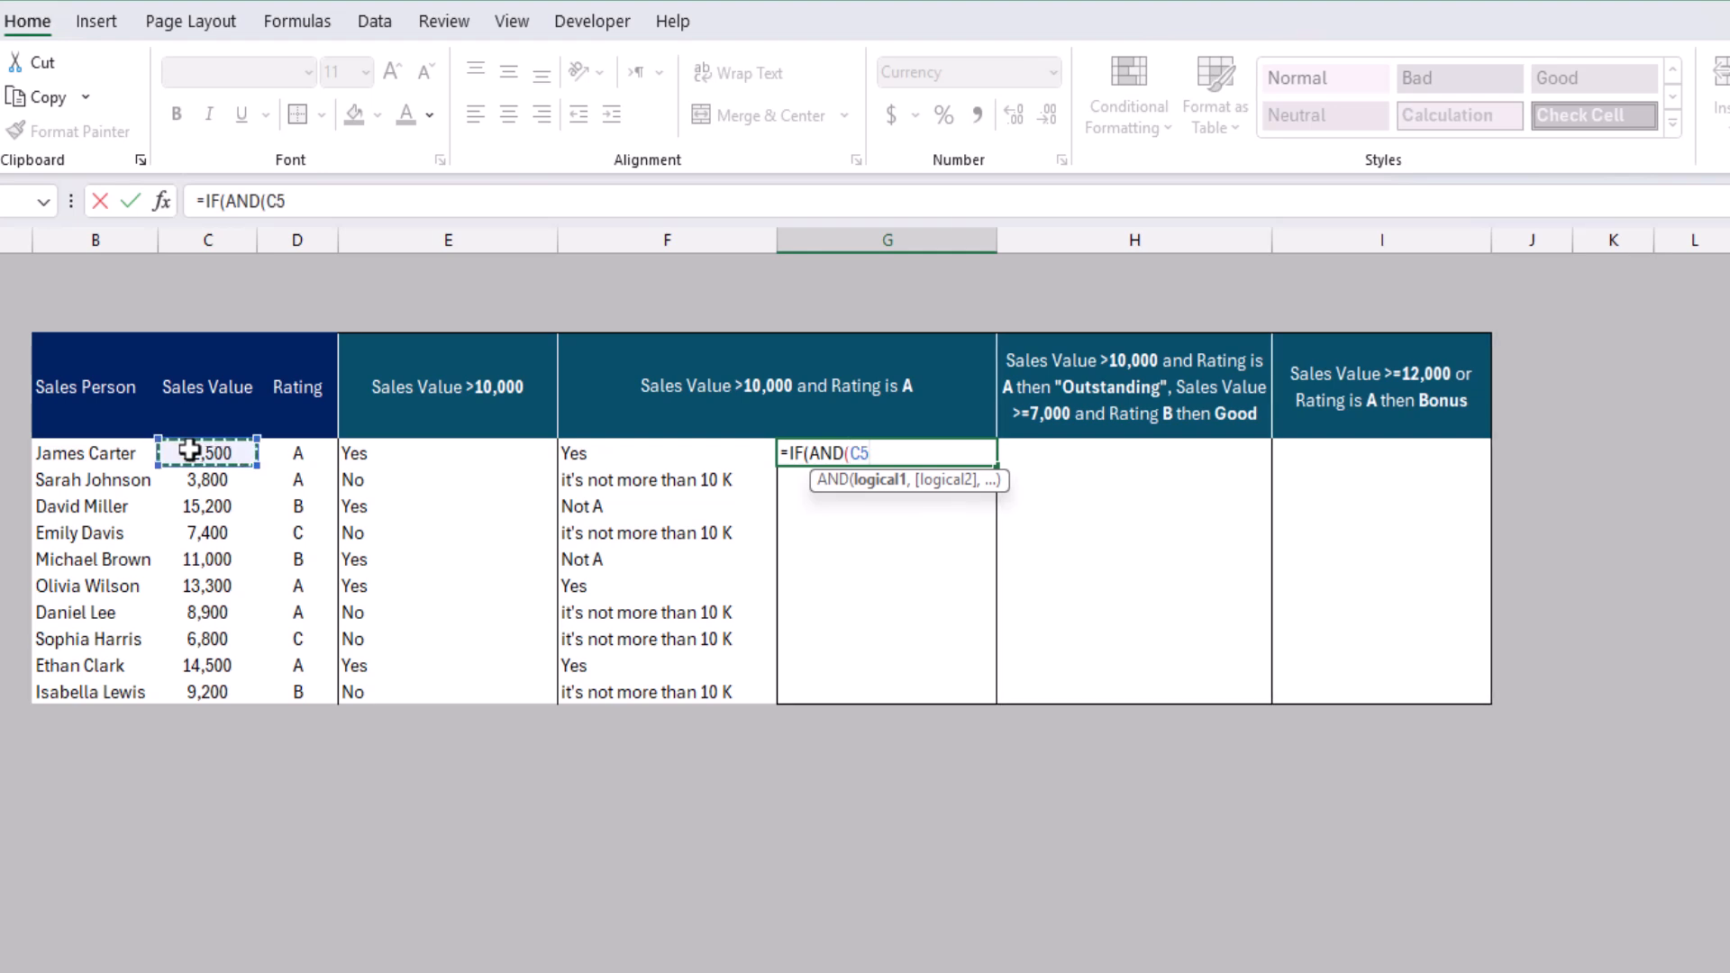
{"action": "type", "text": ">10"}
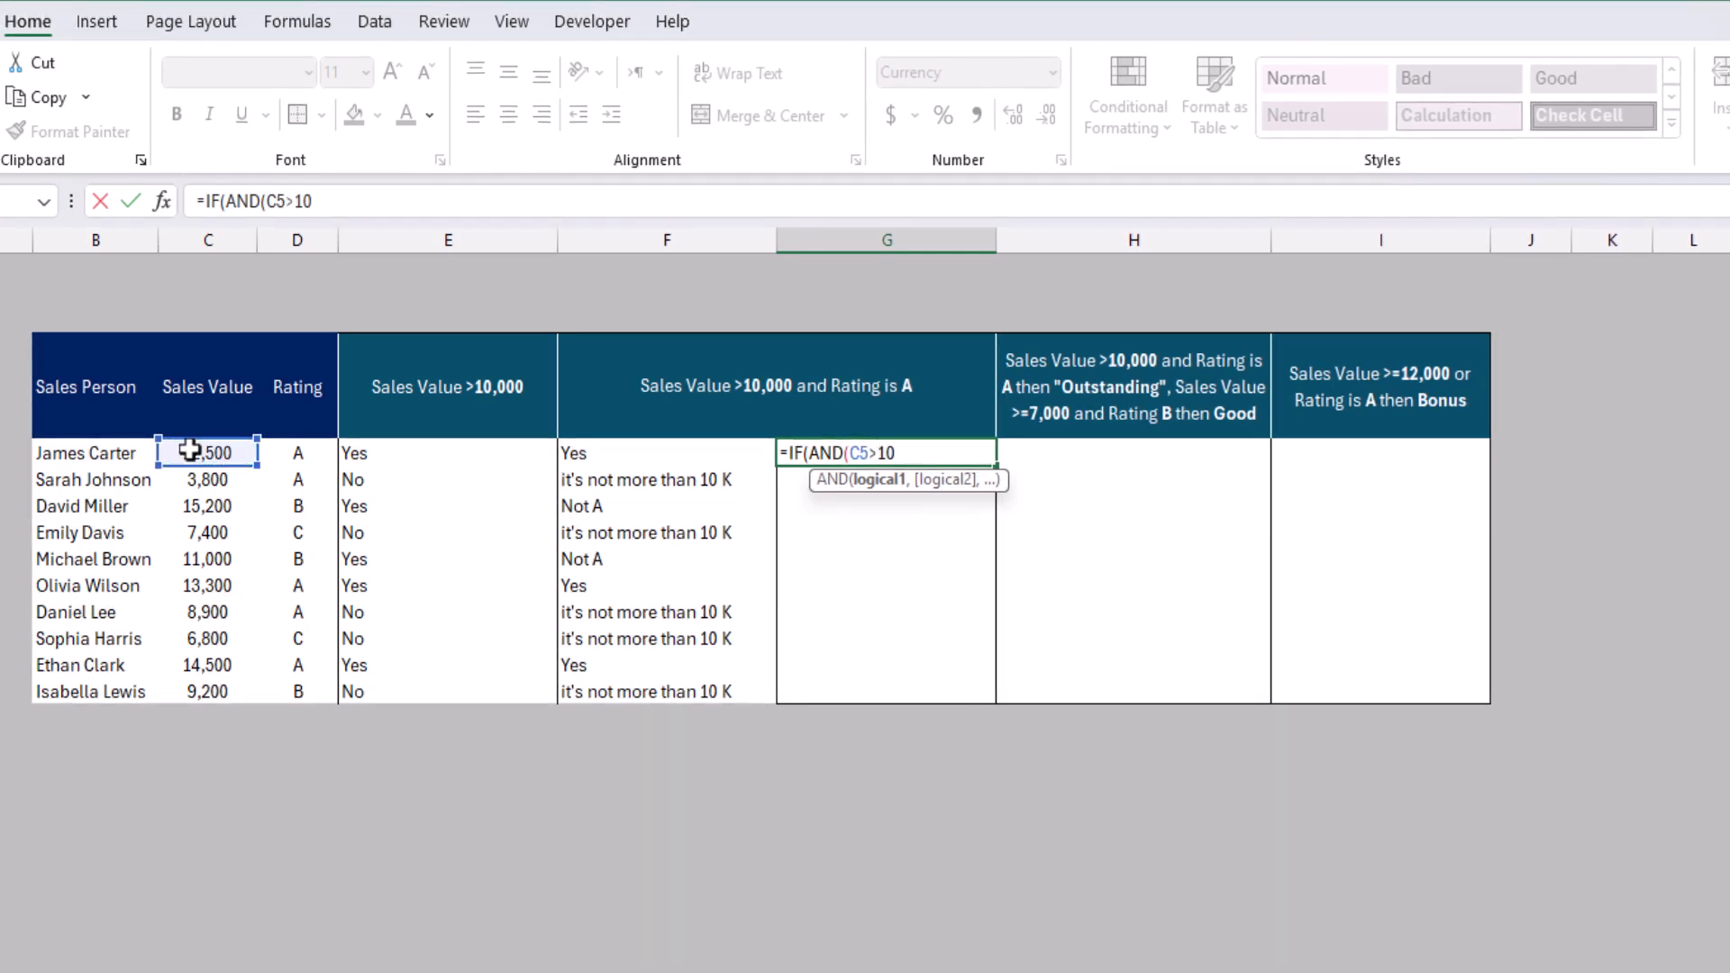
{"action": "type", "text": "000,"}
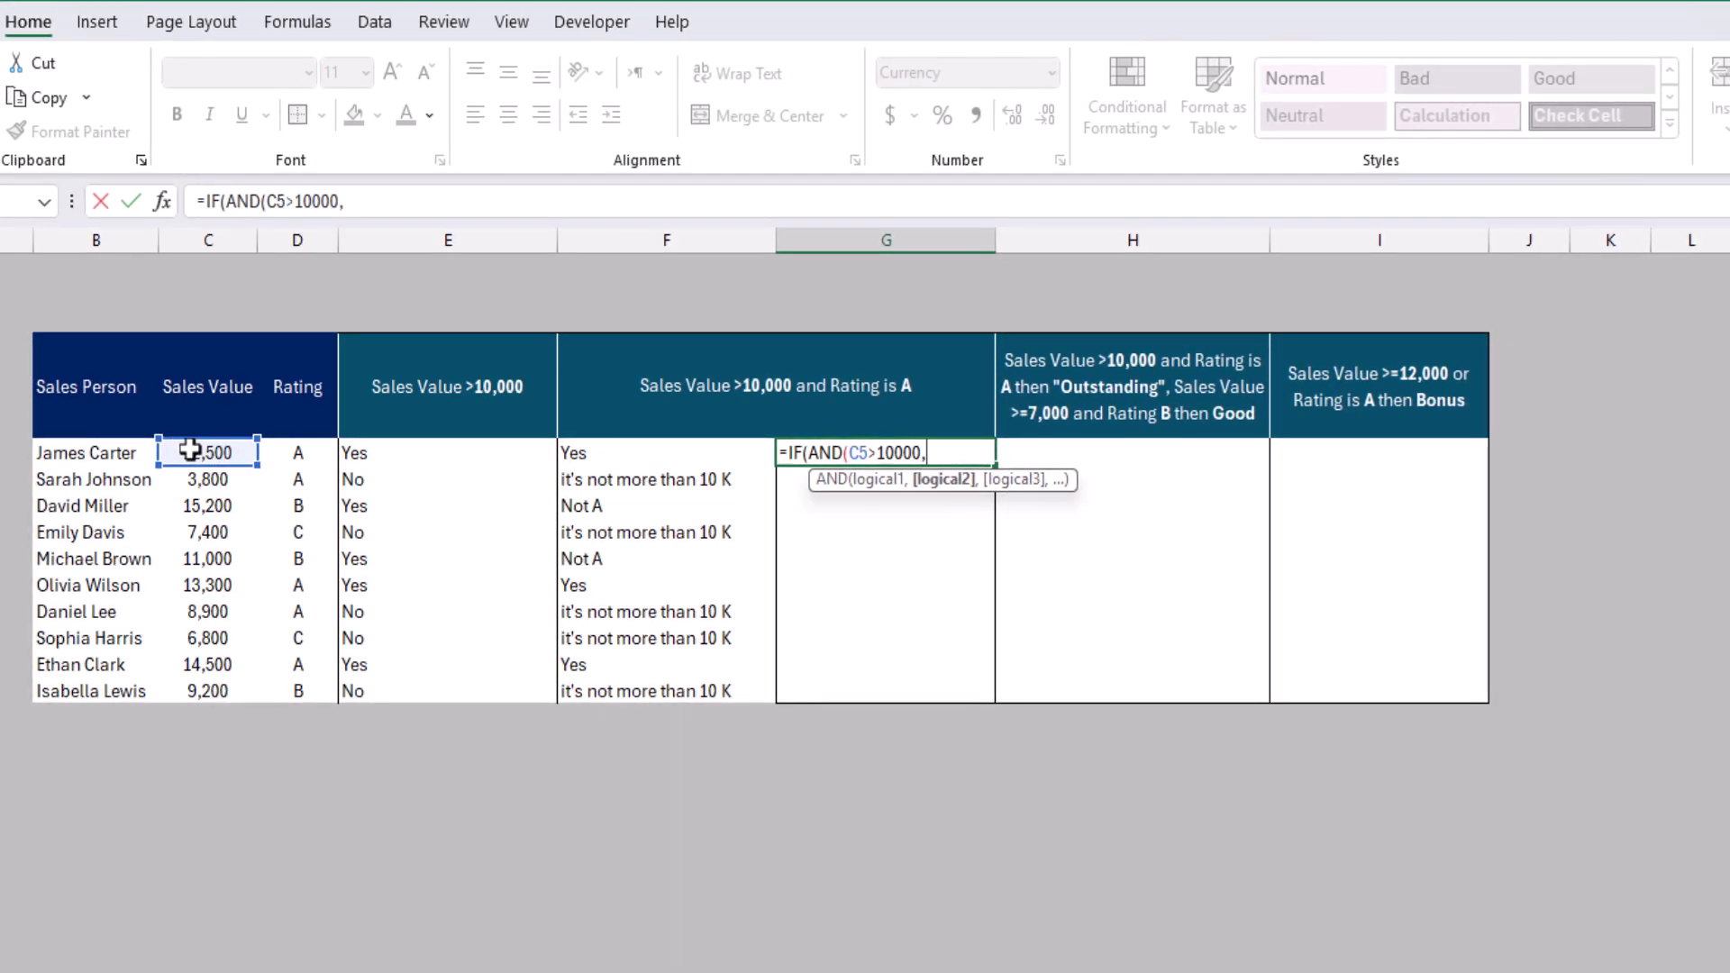
{"action": "left_click", "coordinate": [294, 456]}
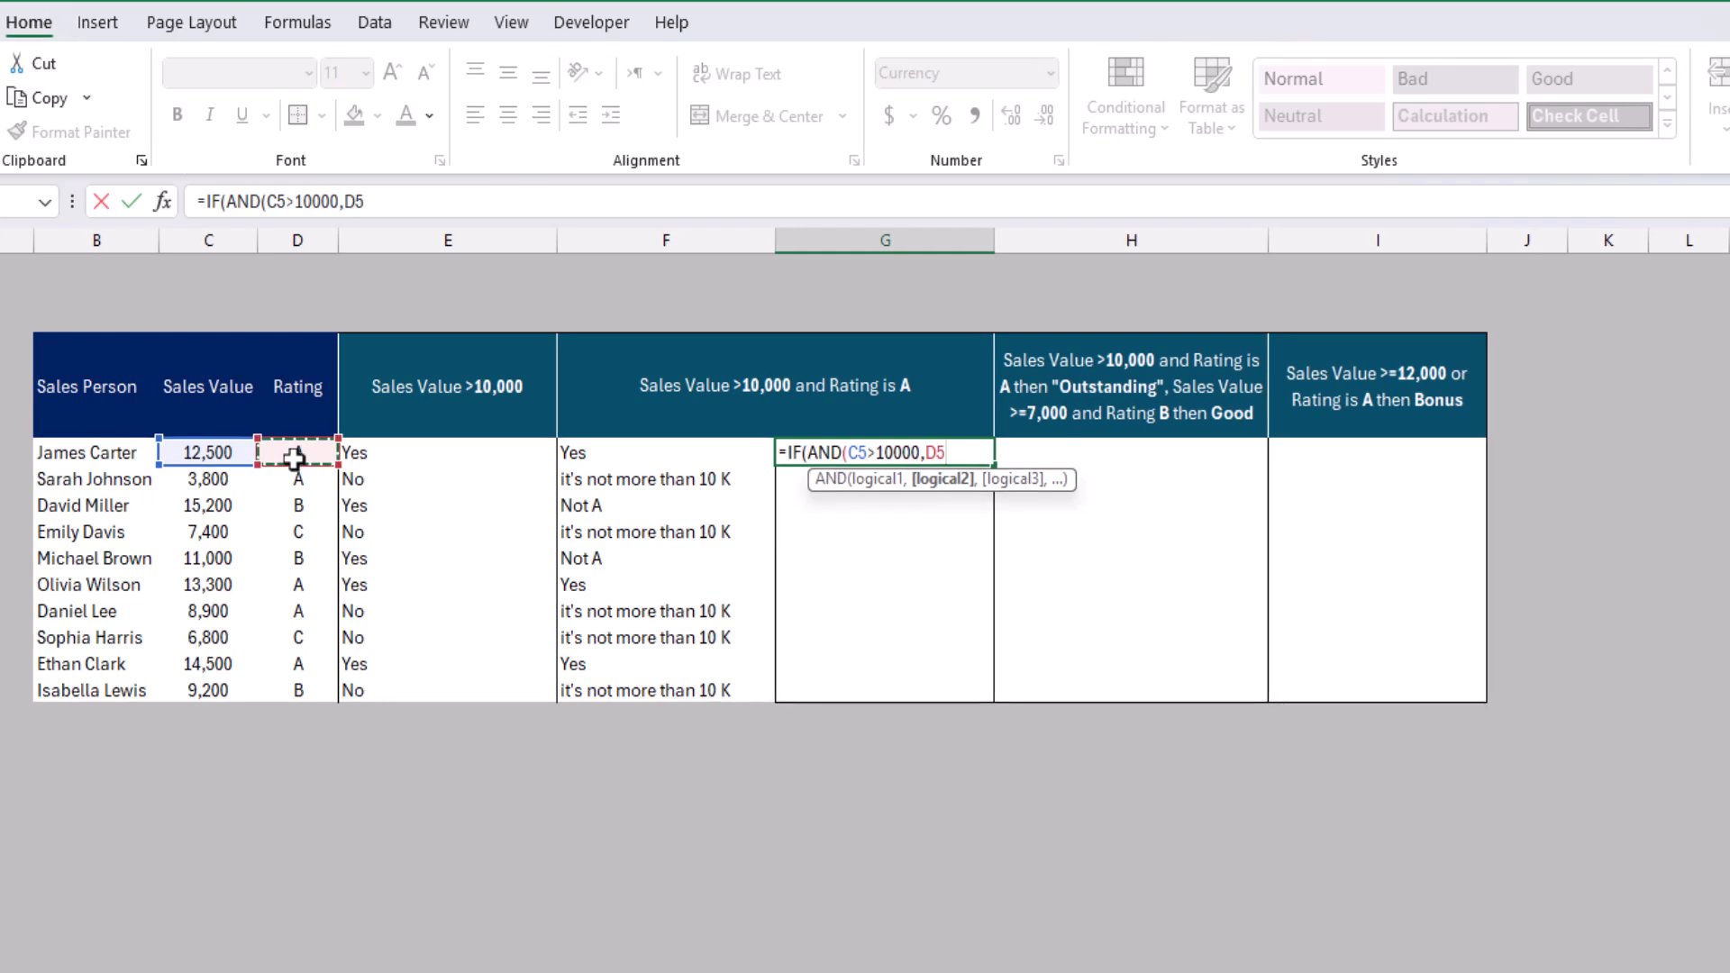
{"action": "type", "text": "=\"A\""}
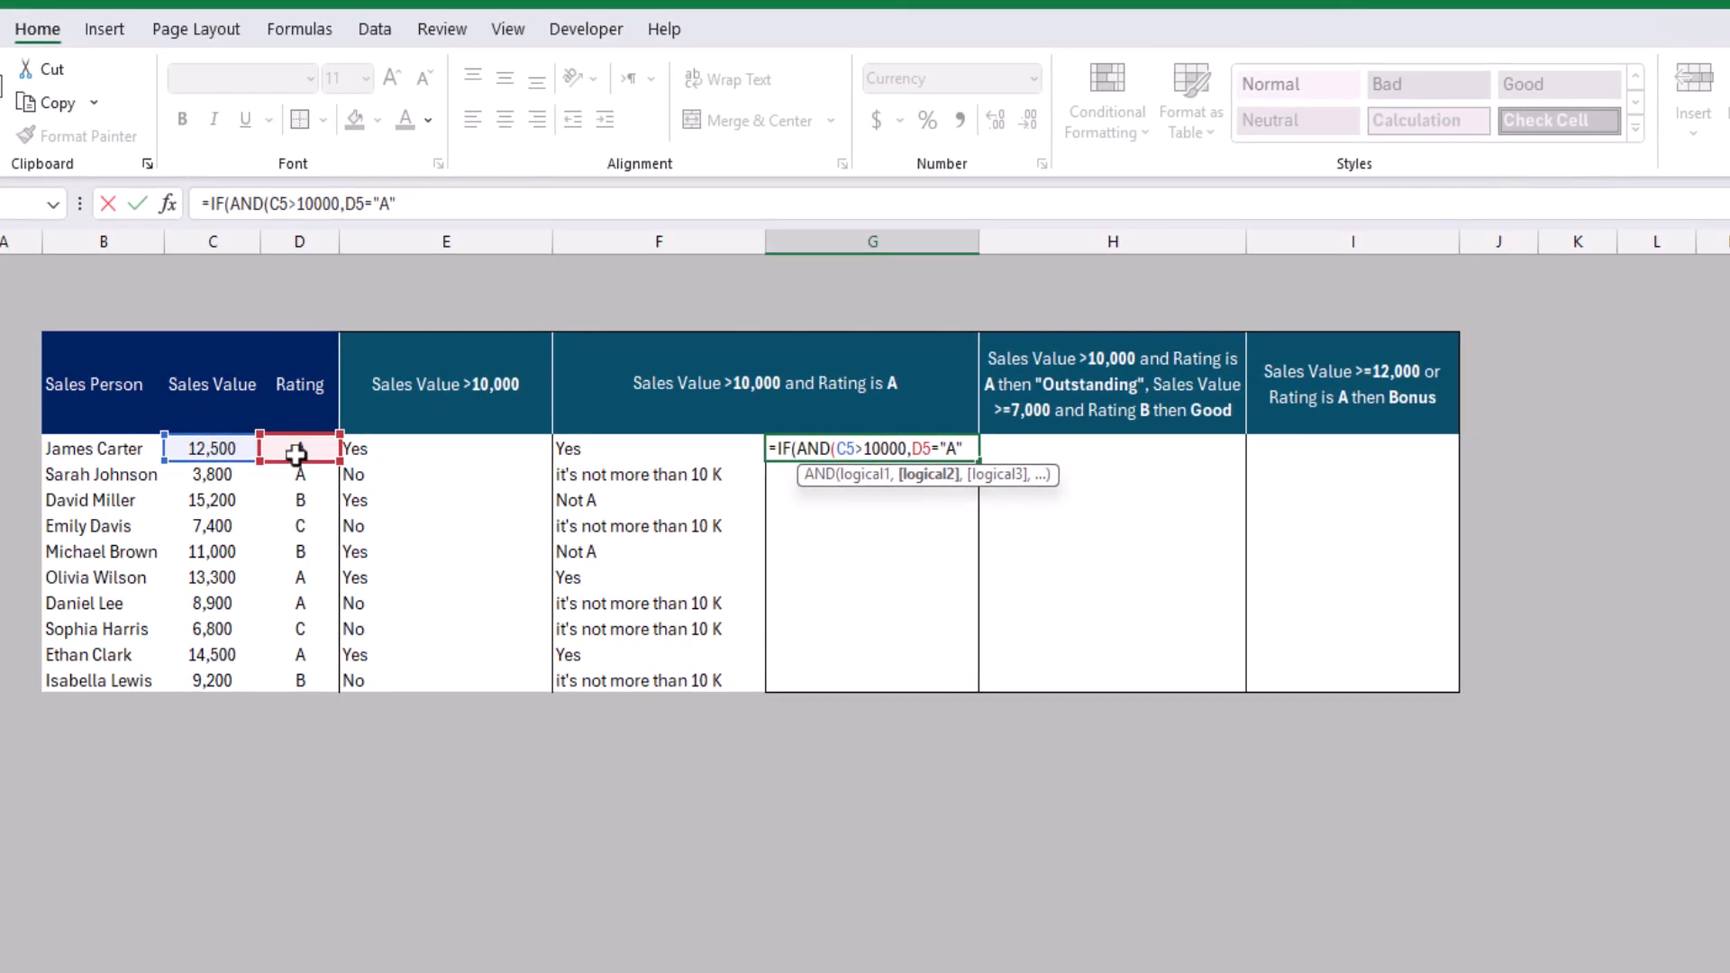
{"action": "type", "text": ")"}
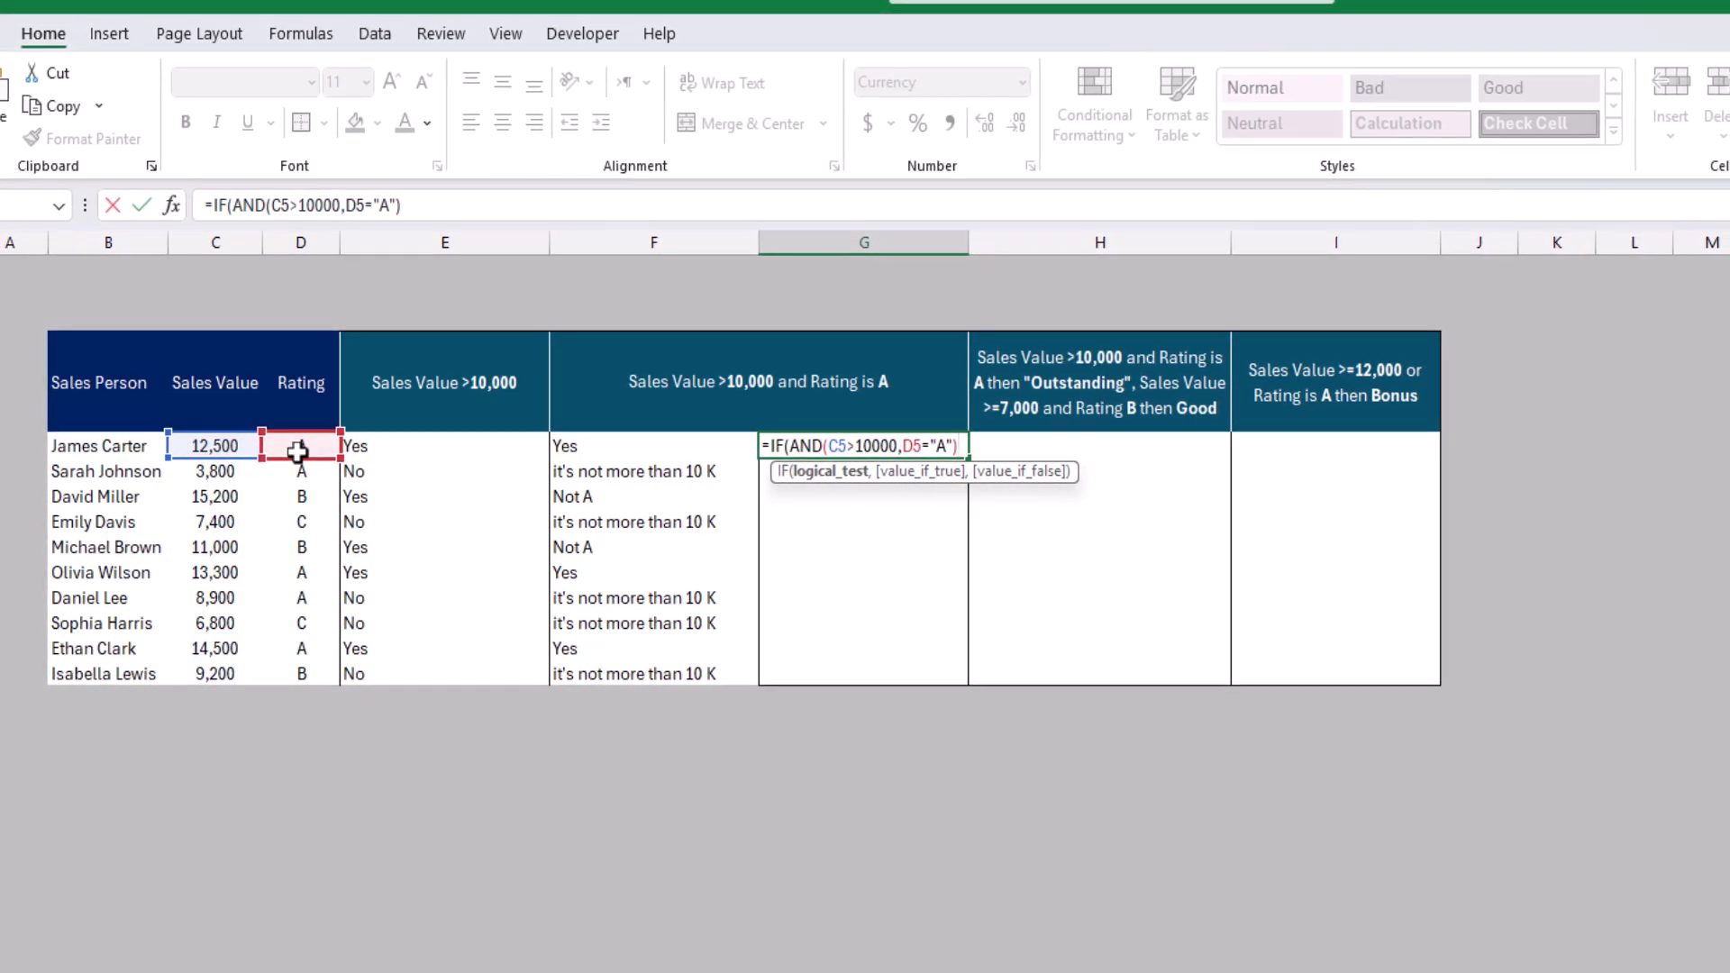
Step: Finish the G5 formula with "Yes" if true and "No" if false, and fill it down through G14
{"action": "type", "text": ","}
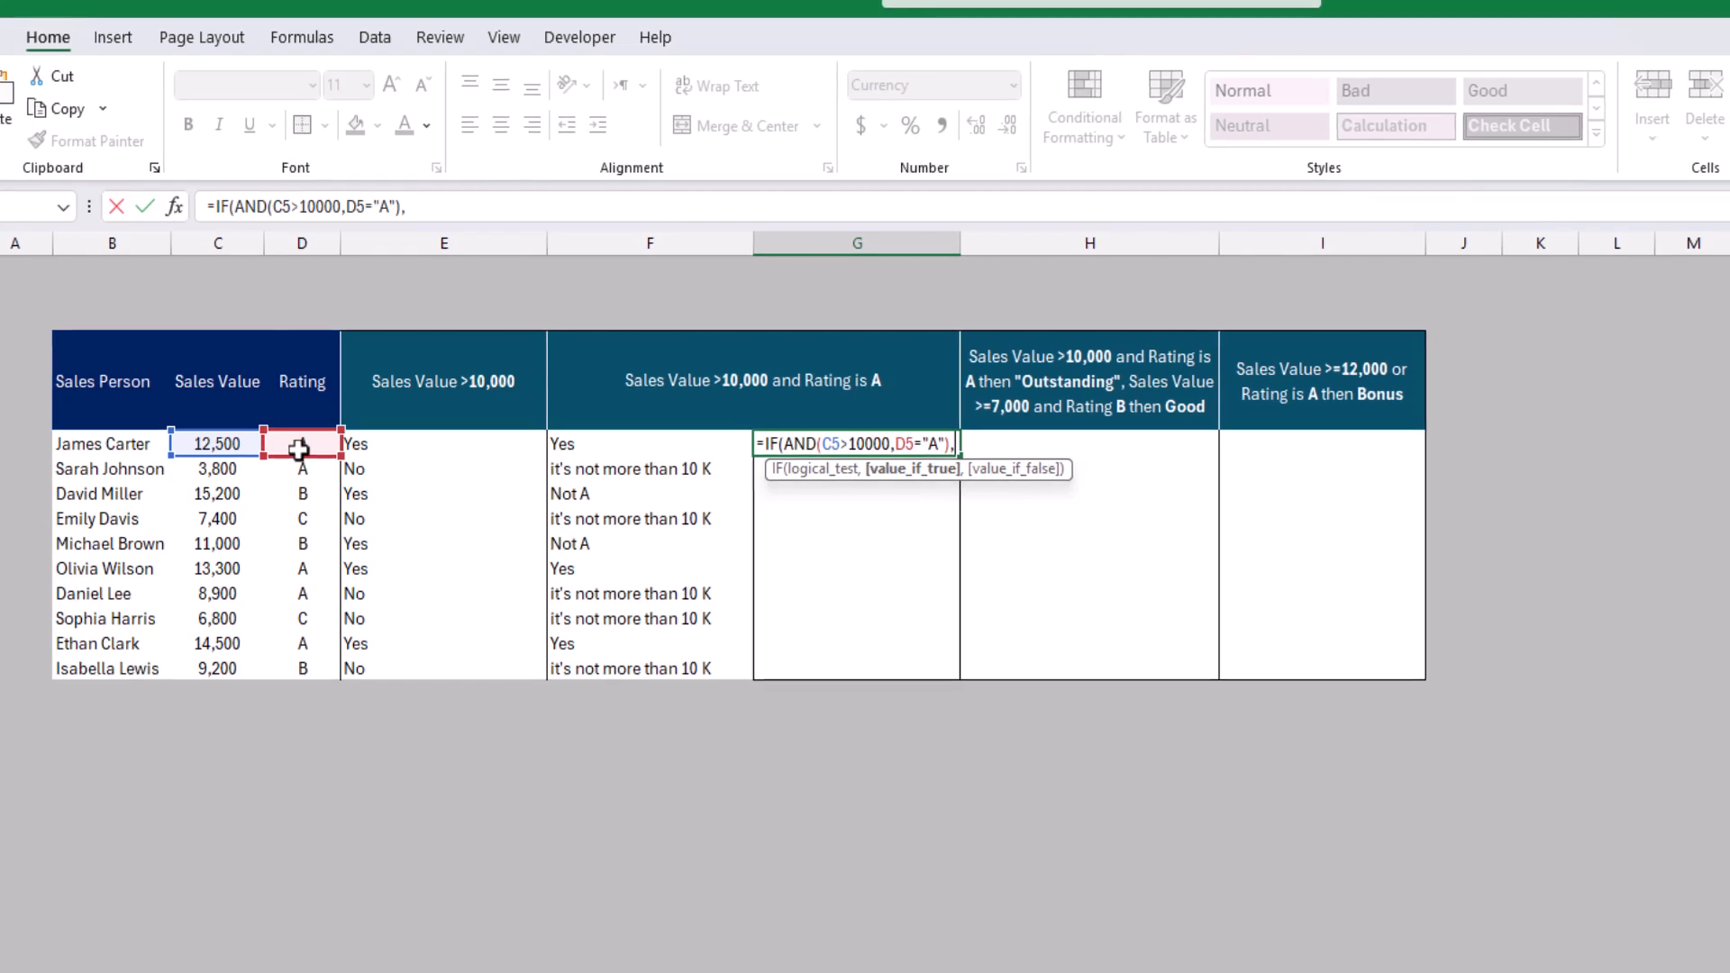
{"action": "type", "text": "\""}
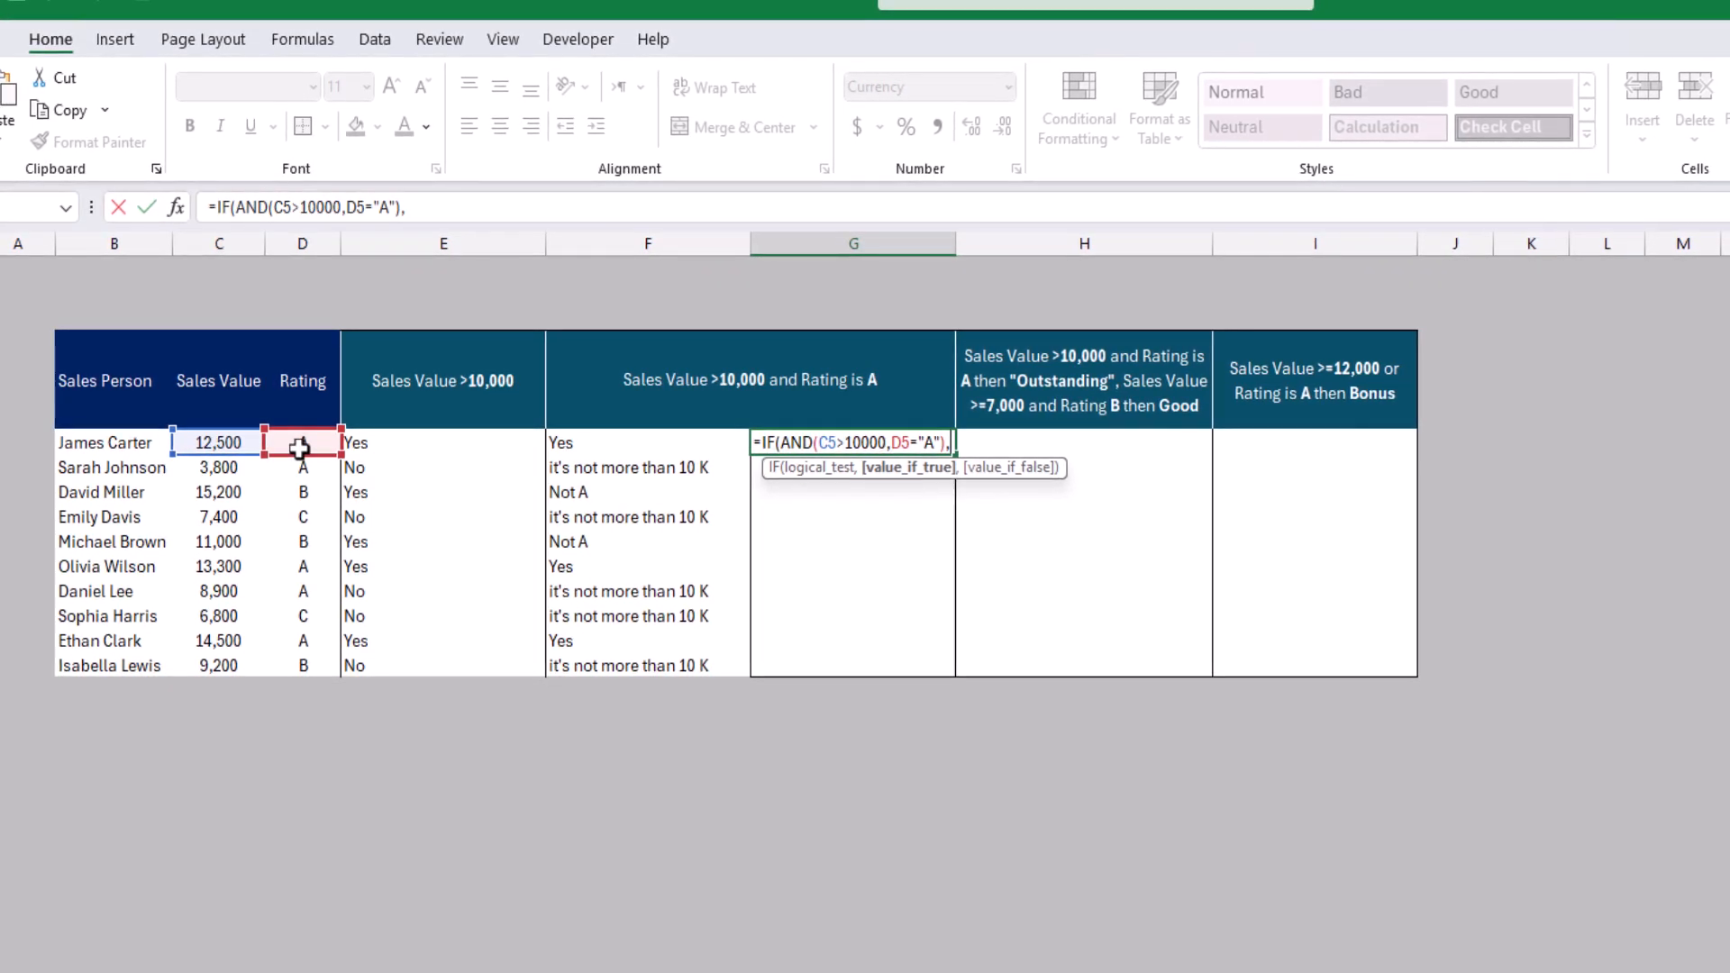
{"action": "type", "text": "Yes\","}
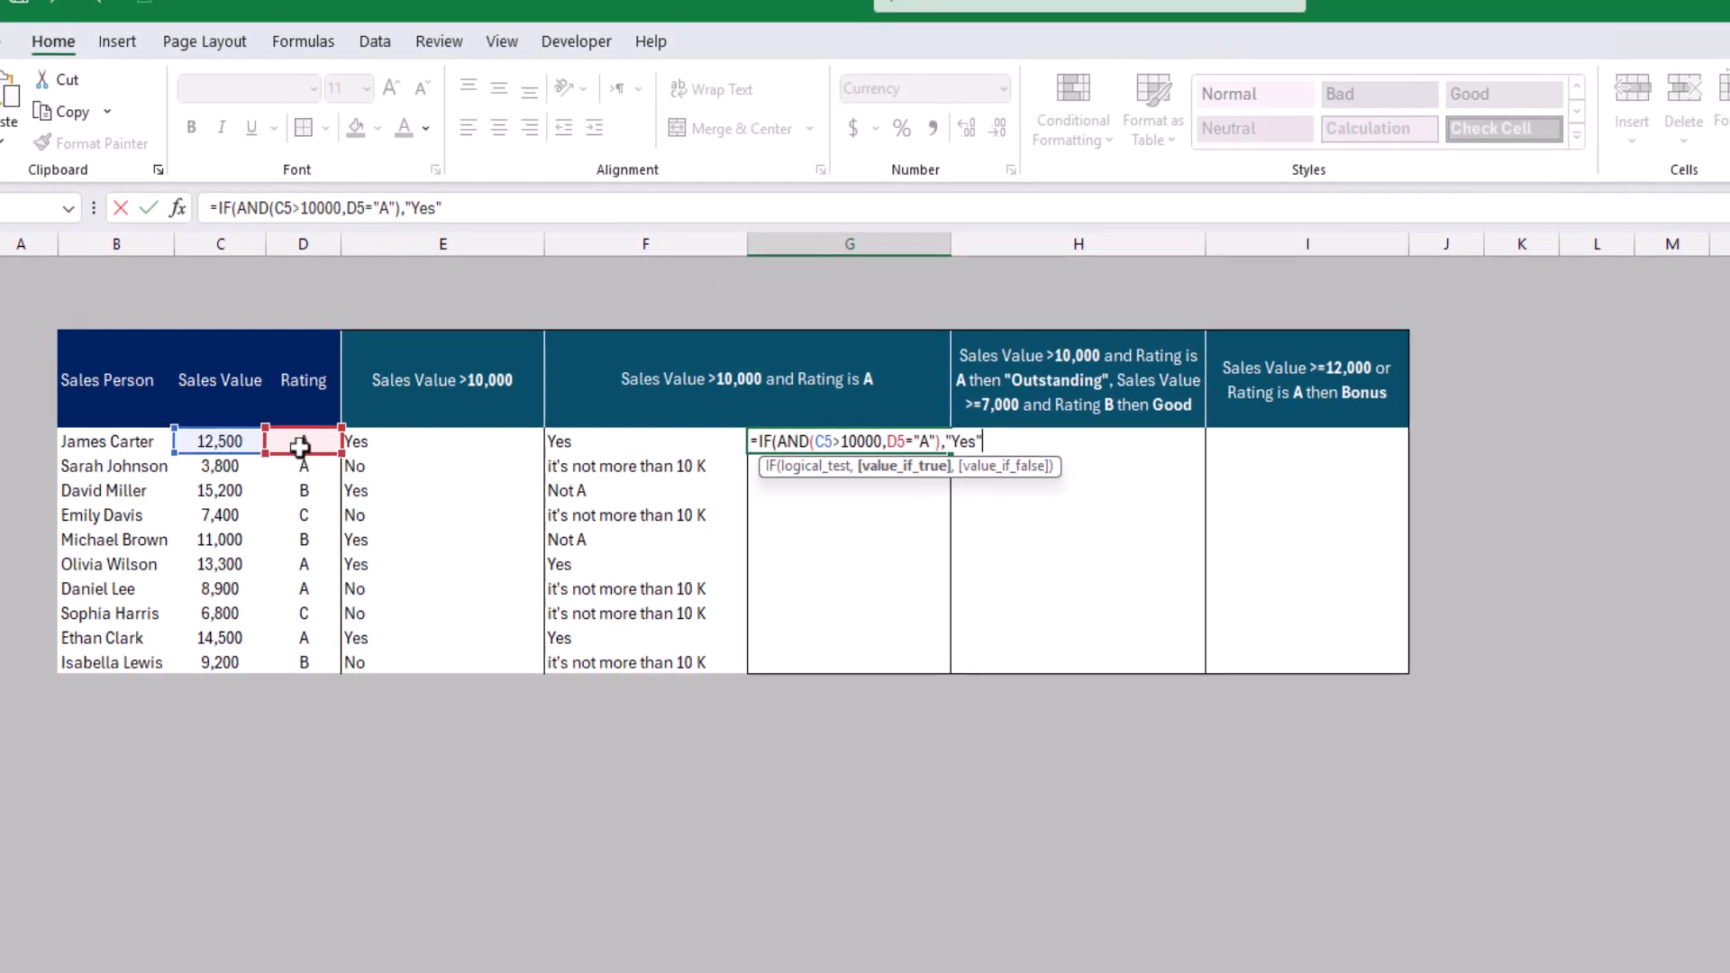
{"action": "type", "text": "\"No\""}
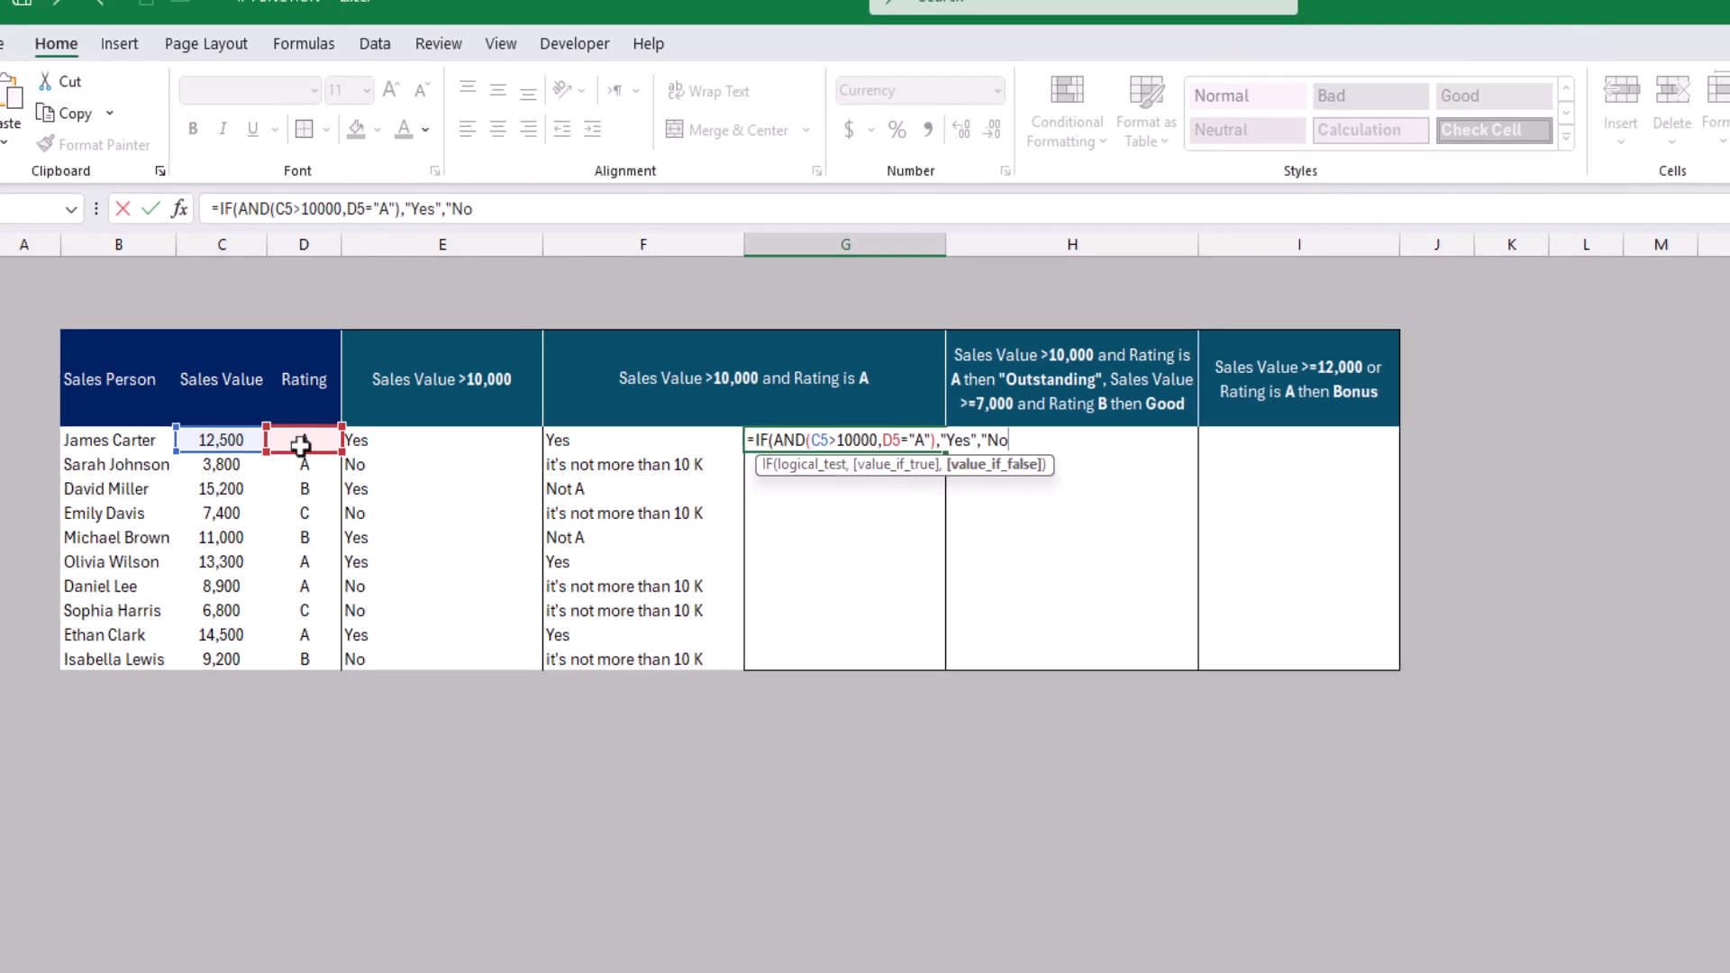
{"action": "type", "text": ")"}
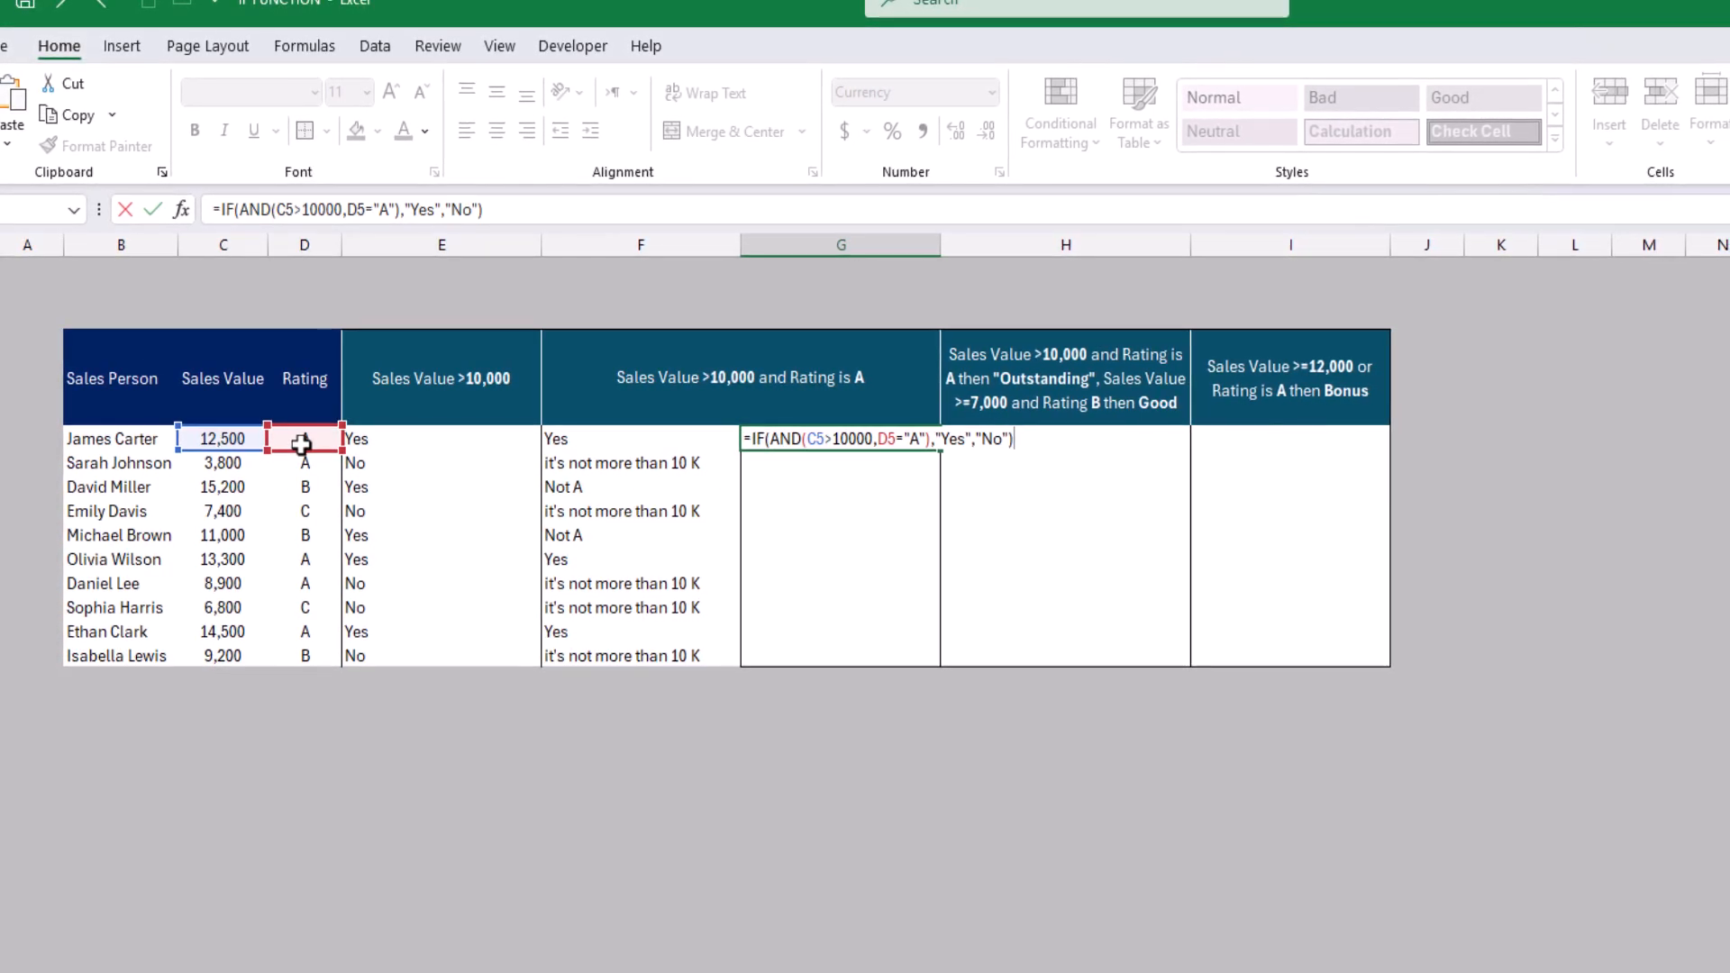
{"action": "key", "text": "Return"}
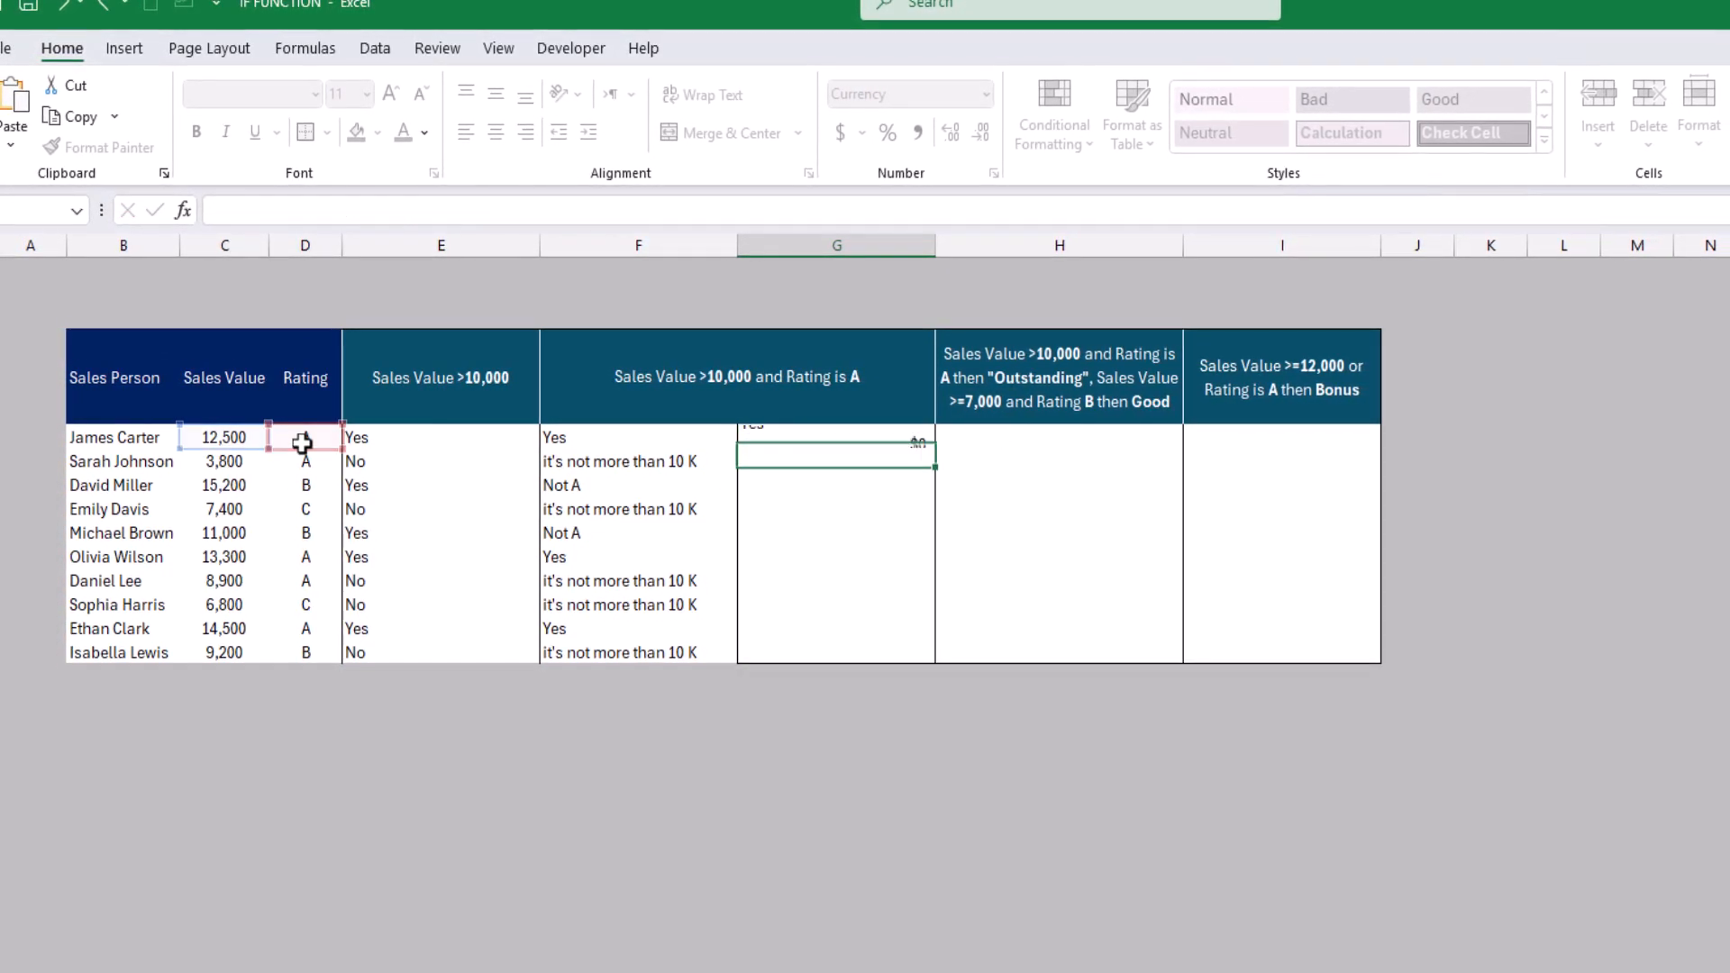
{"action": "left_click", "coordinate": [826, 436]}
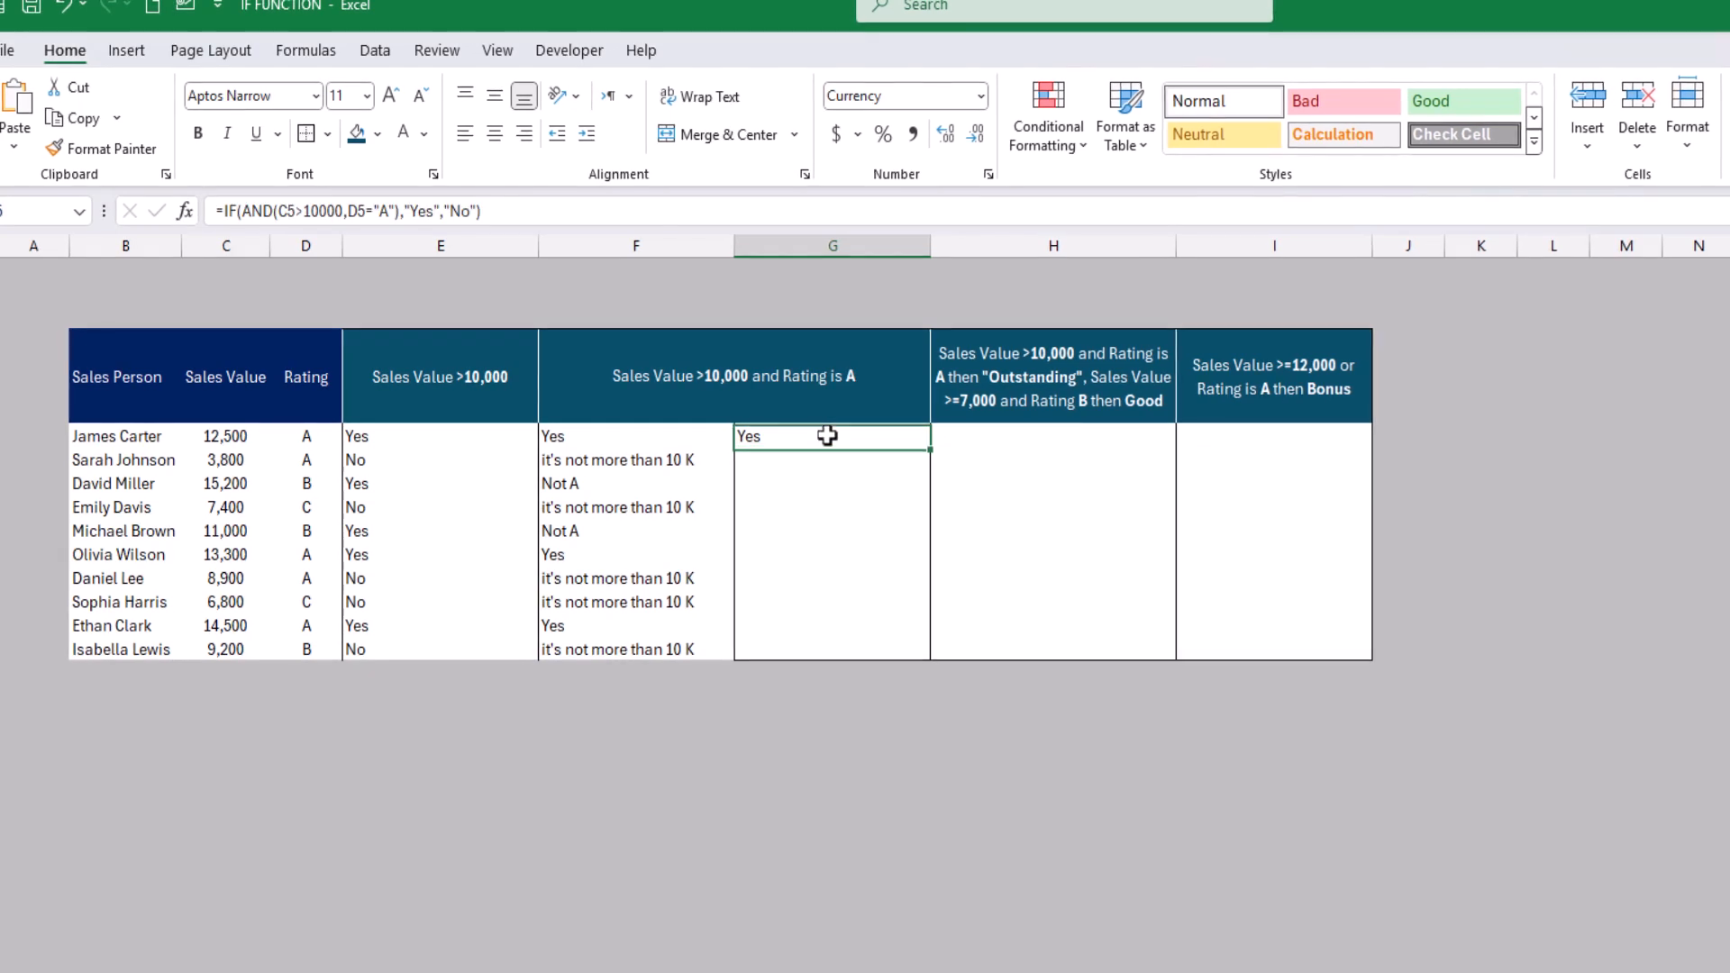
{"action": "double_click", "coordinate": [927, 446]}
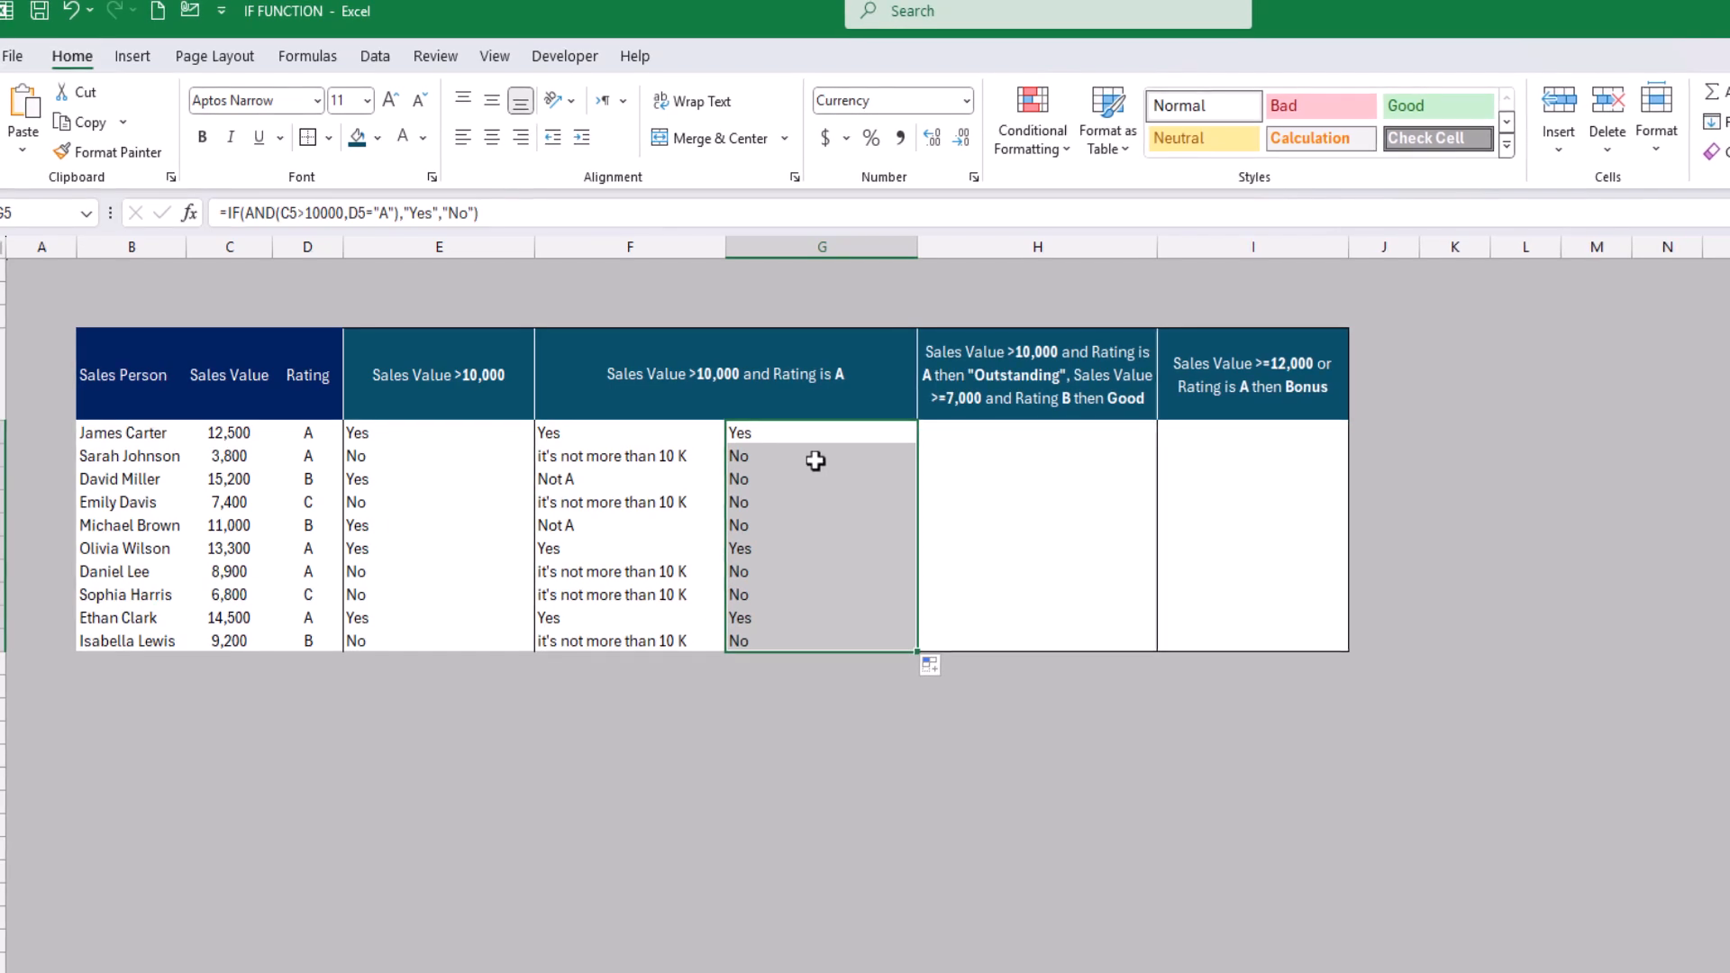
Step: Compare the nested IF formulas in column F with the IF and AND formulas in column G
{"action": "left_click", "coordinate": [677, 456]}
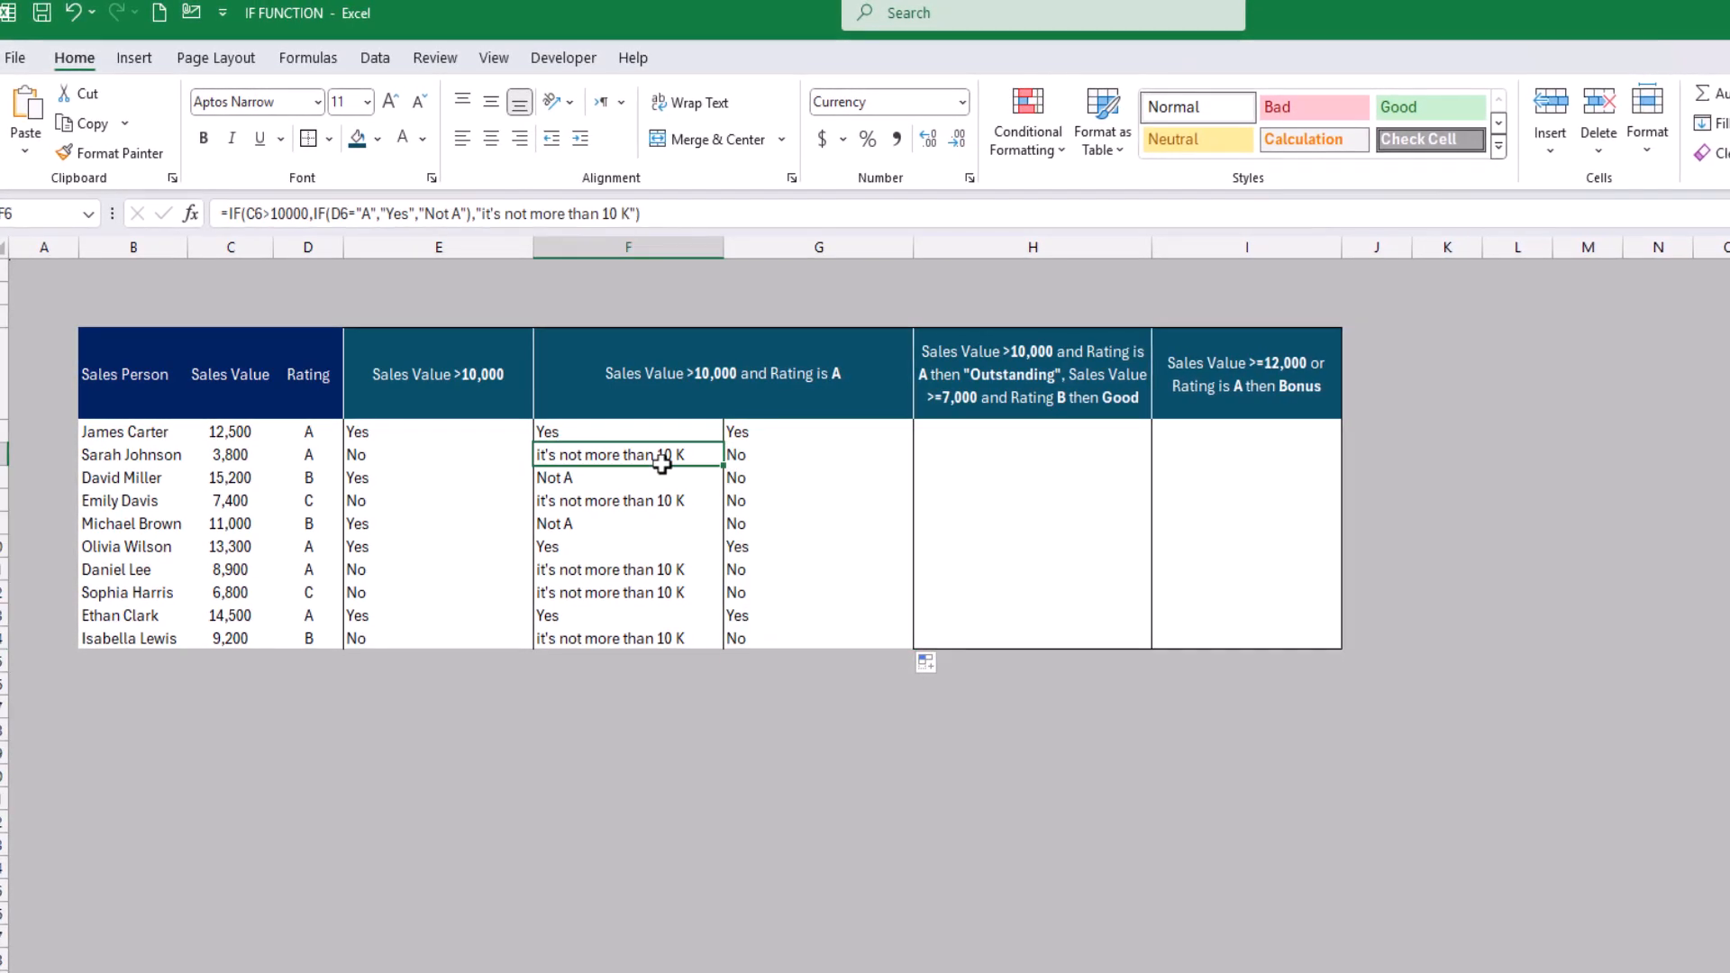
{"action": "left_click", "coordinate": [831, 440]}
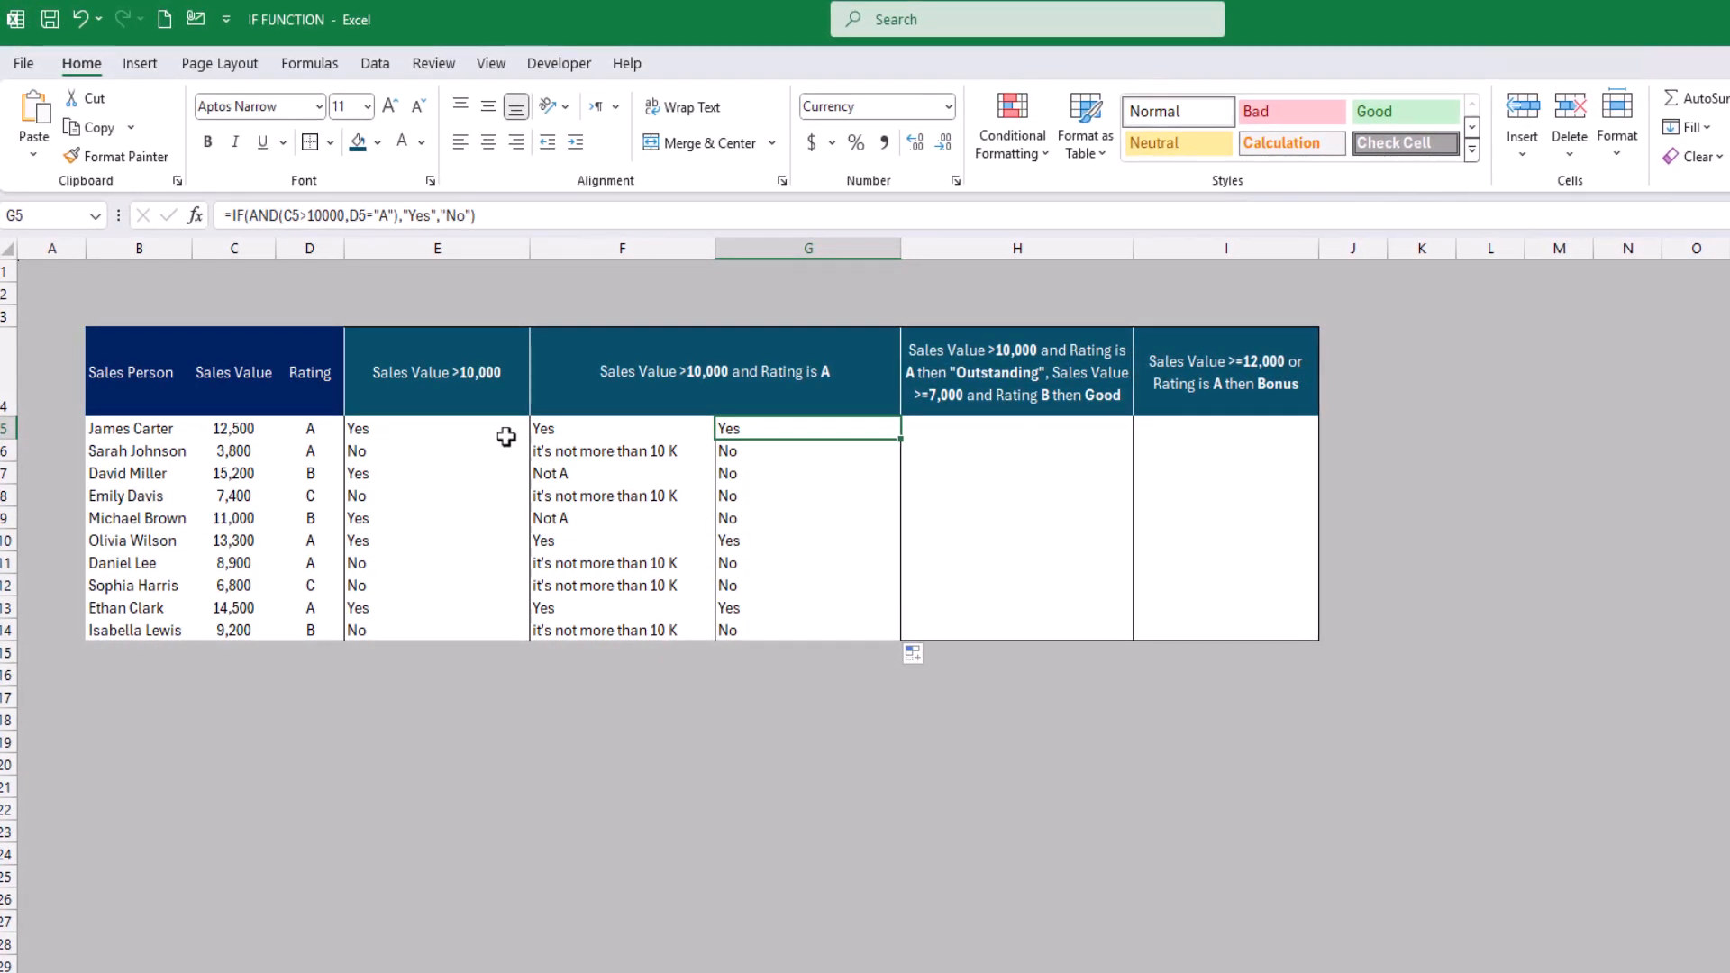
{"action": "left_click", "coordinate": [595, 427]}
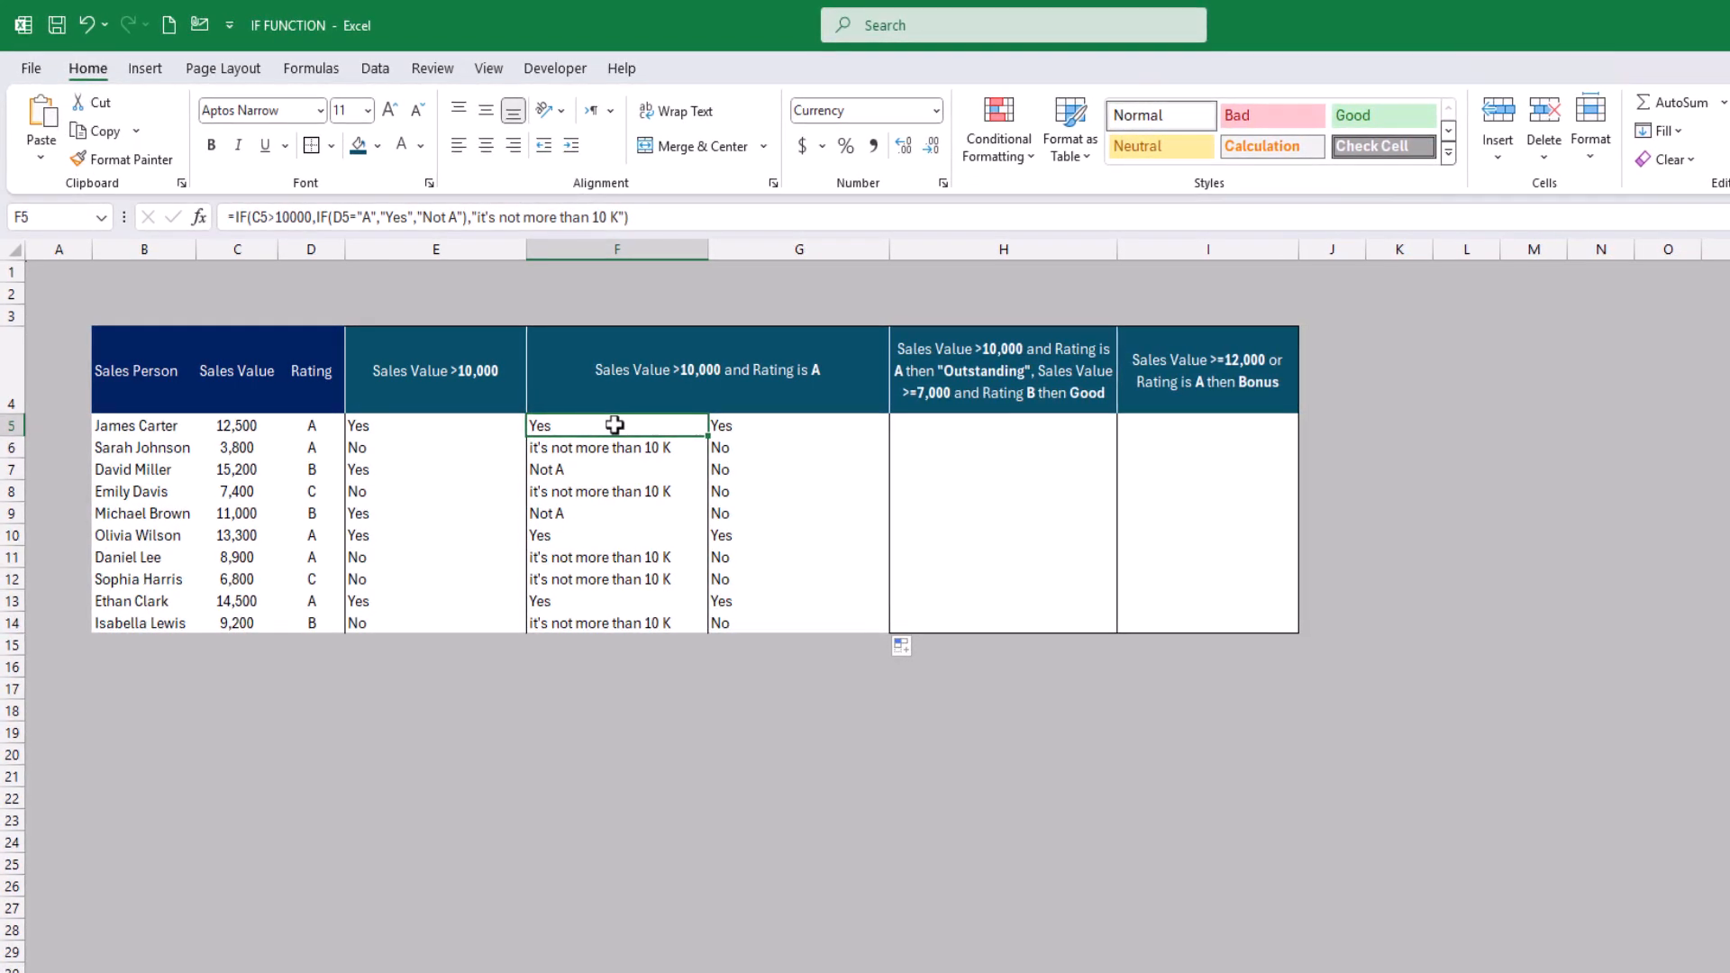
{"action": "left_click", "coordinate": [721, 462]}
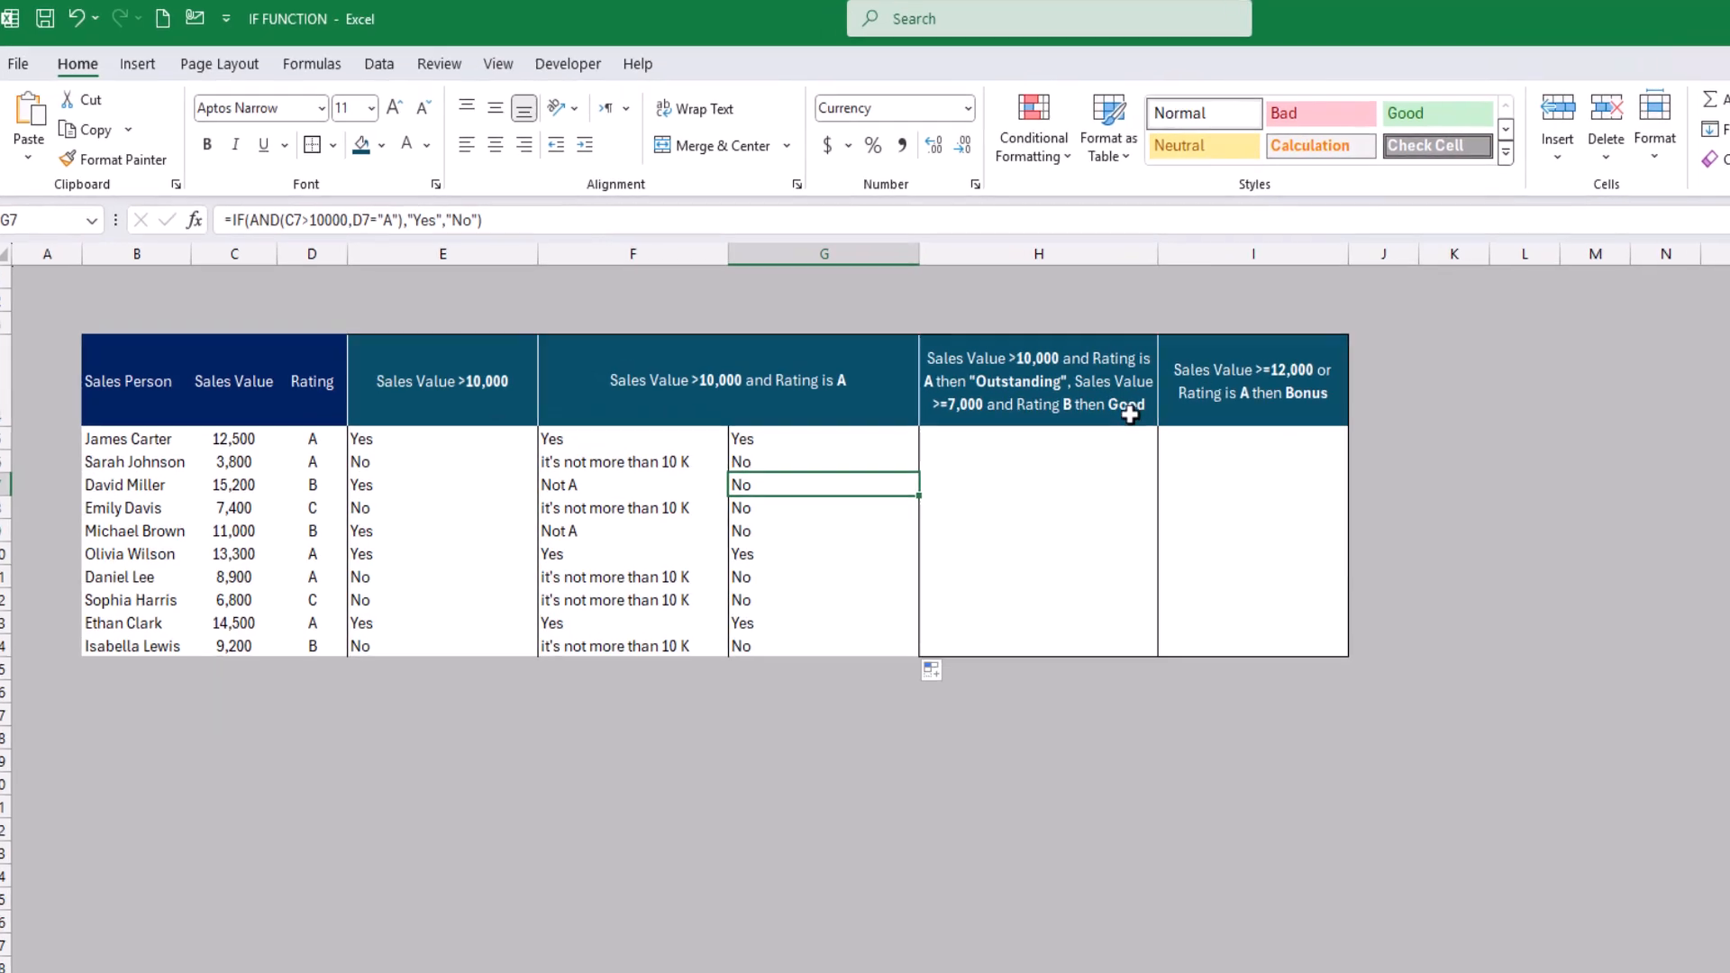
Step: Begin an IF formula in cell H5 with AND(C5>10000,D5="A") as its logical test
{"action": "left_click", "coordinate": [1046, 369]}
{"action": "left_click", "coordinate": [1231, 484]}
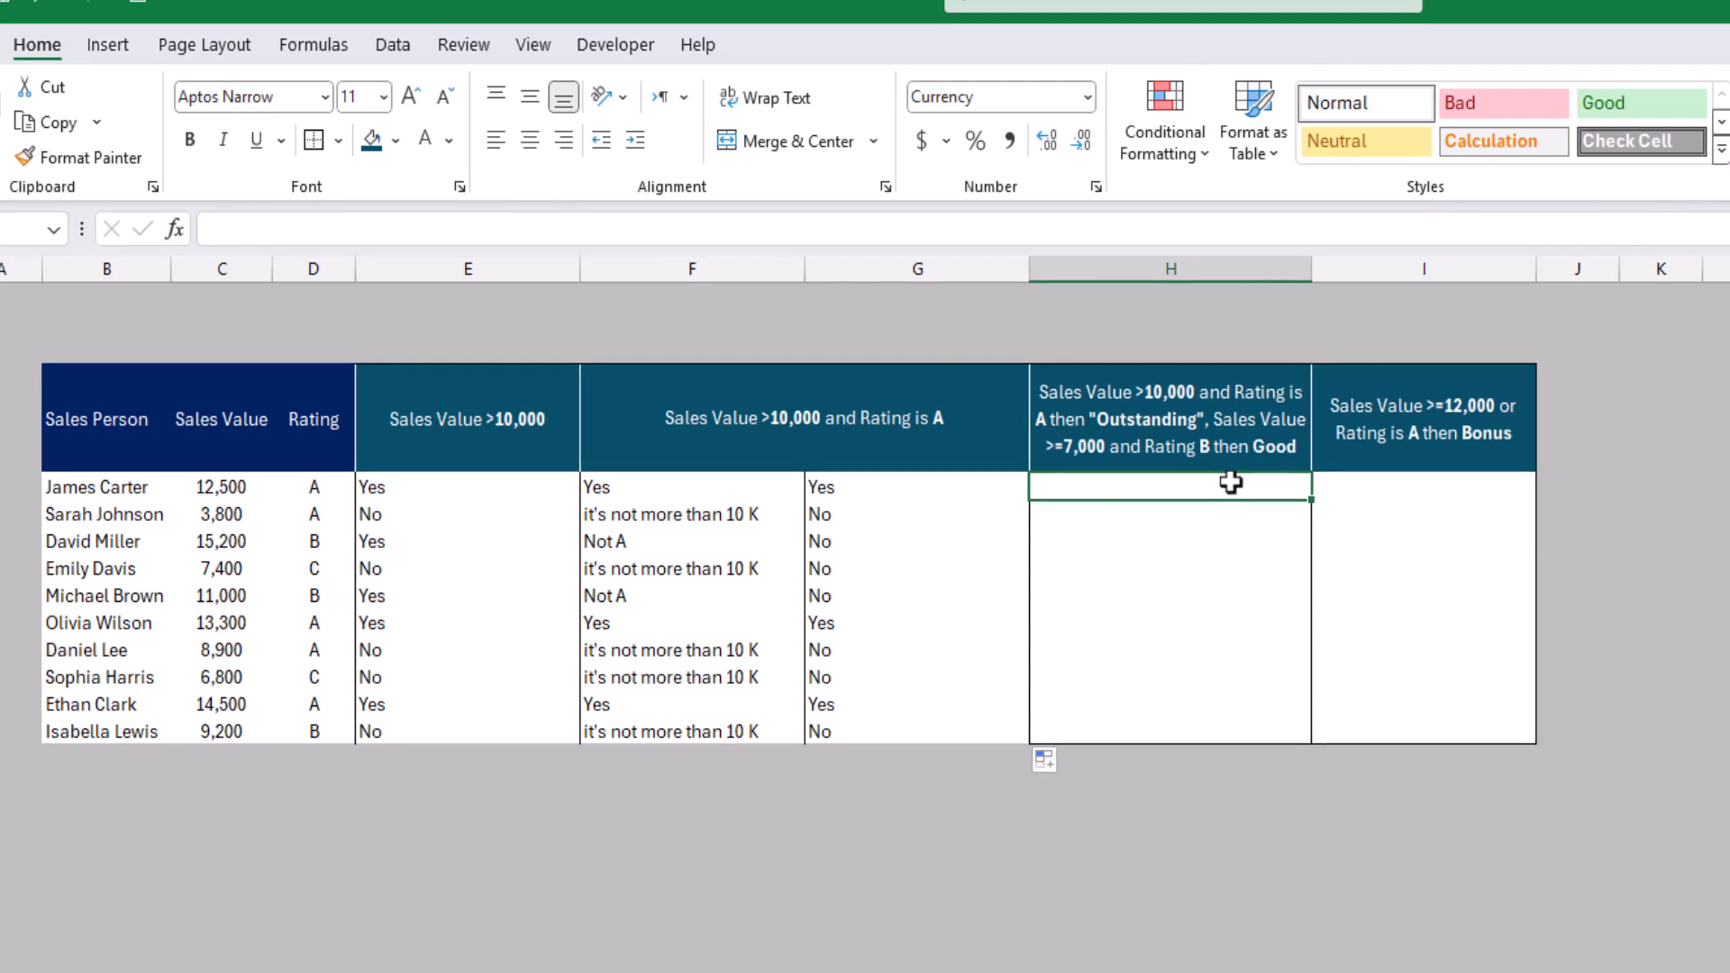
{"action": "type", "text": "="}
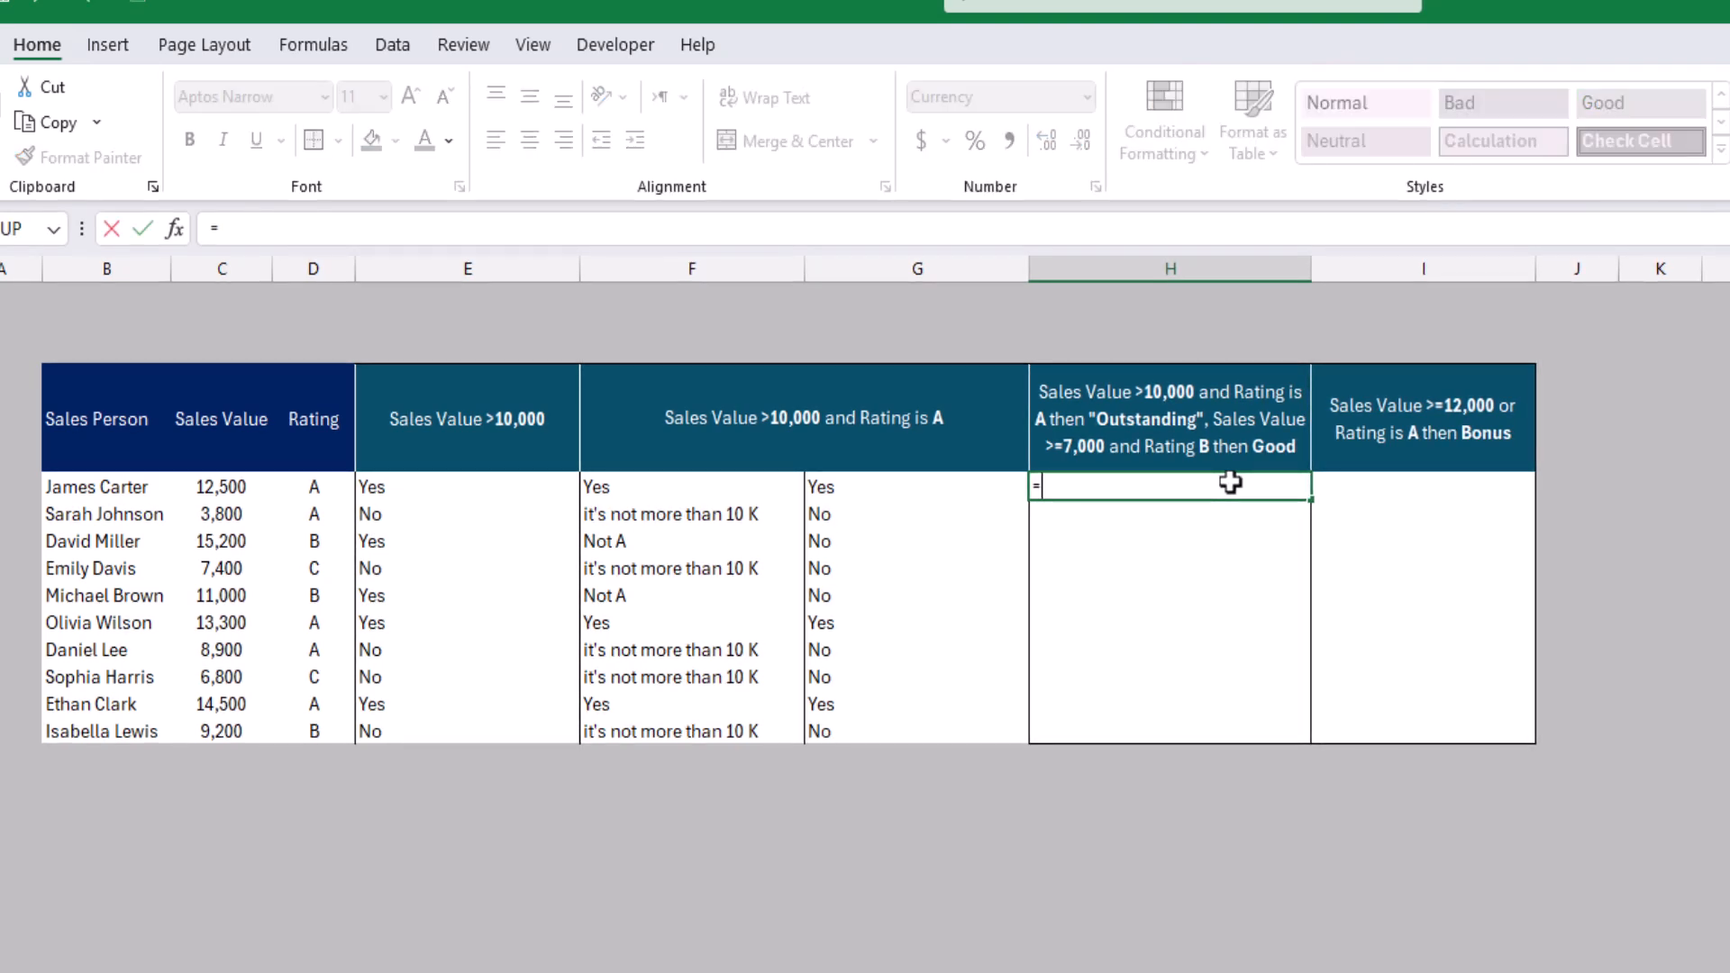
{"action": "type", "text": "IF("}
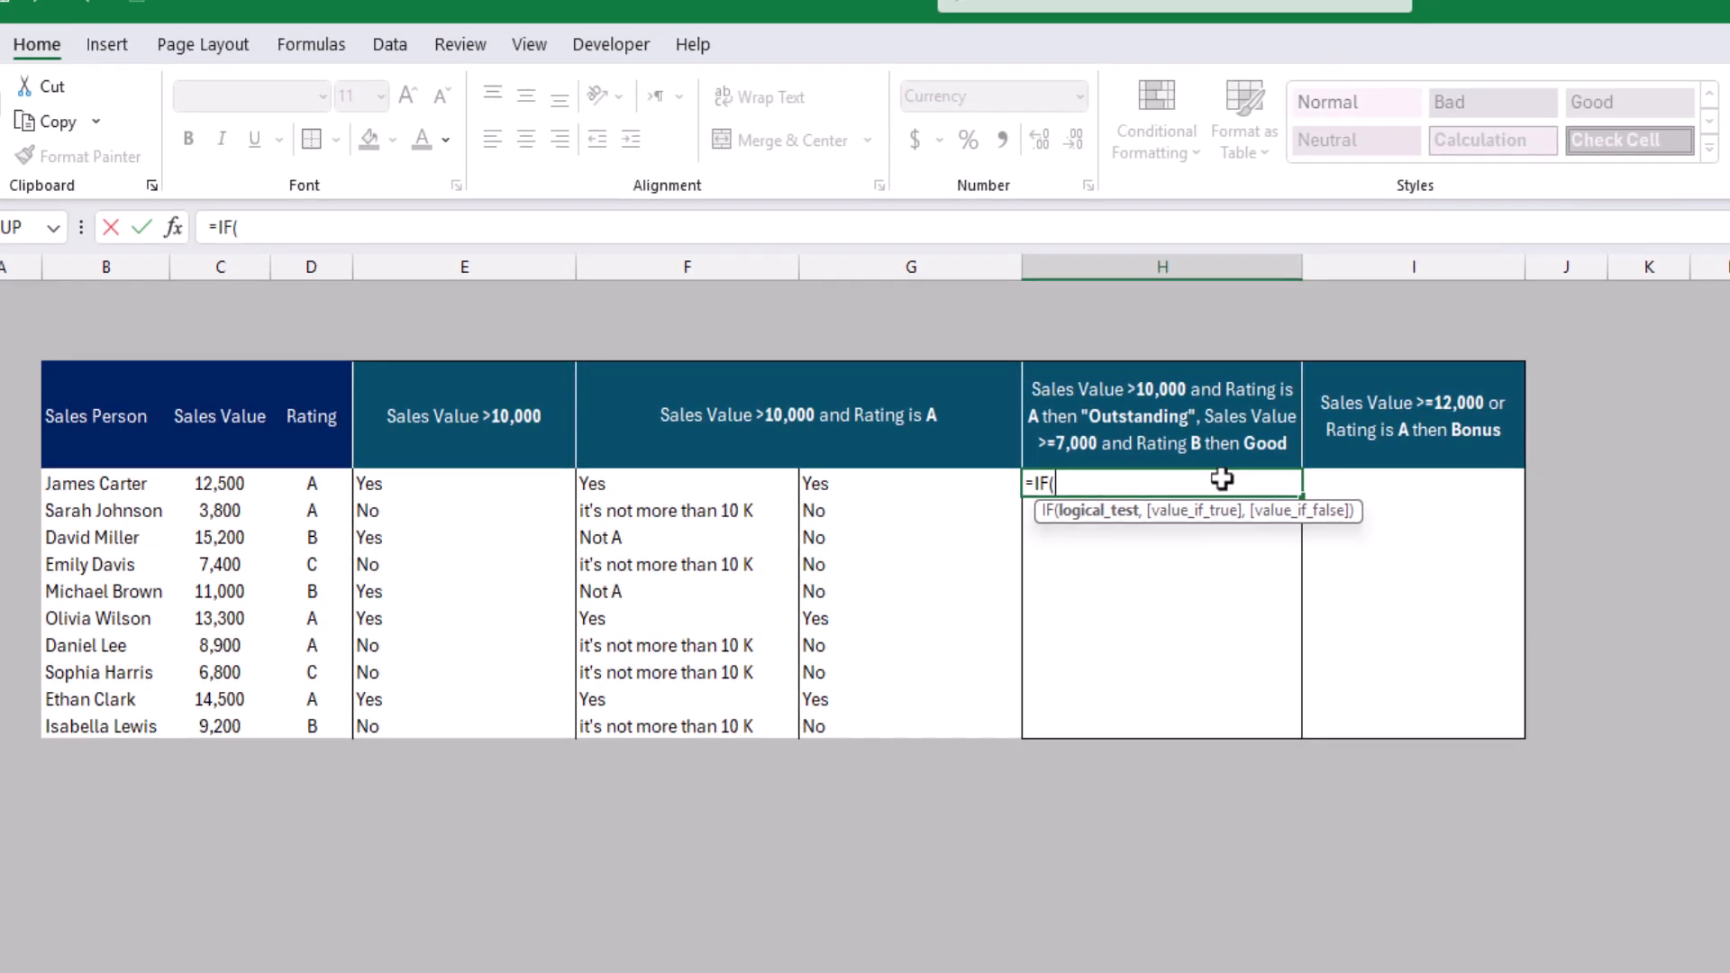
{"action": "type", "text": "an"}
{"action": "key", "text": "Tab"}
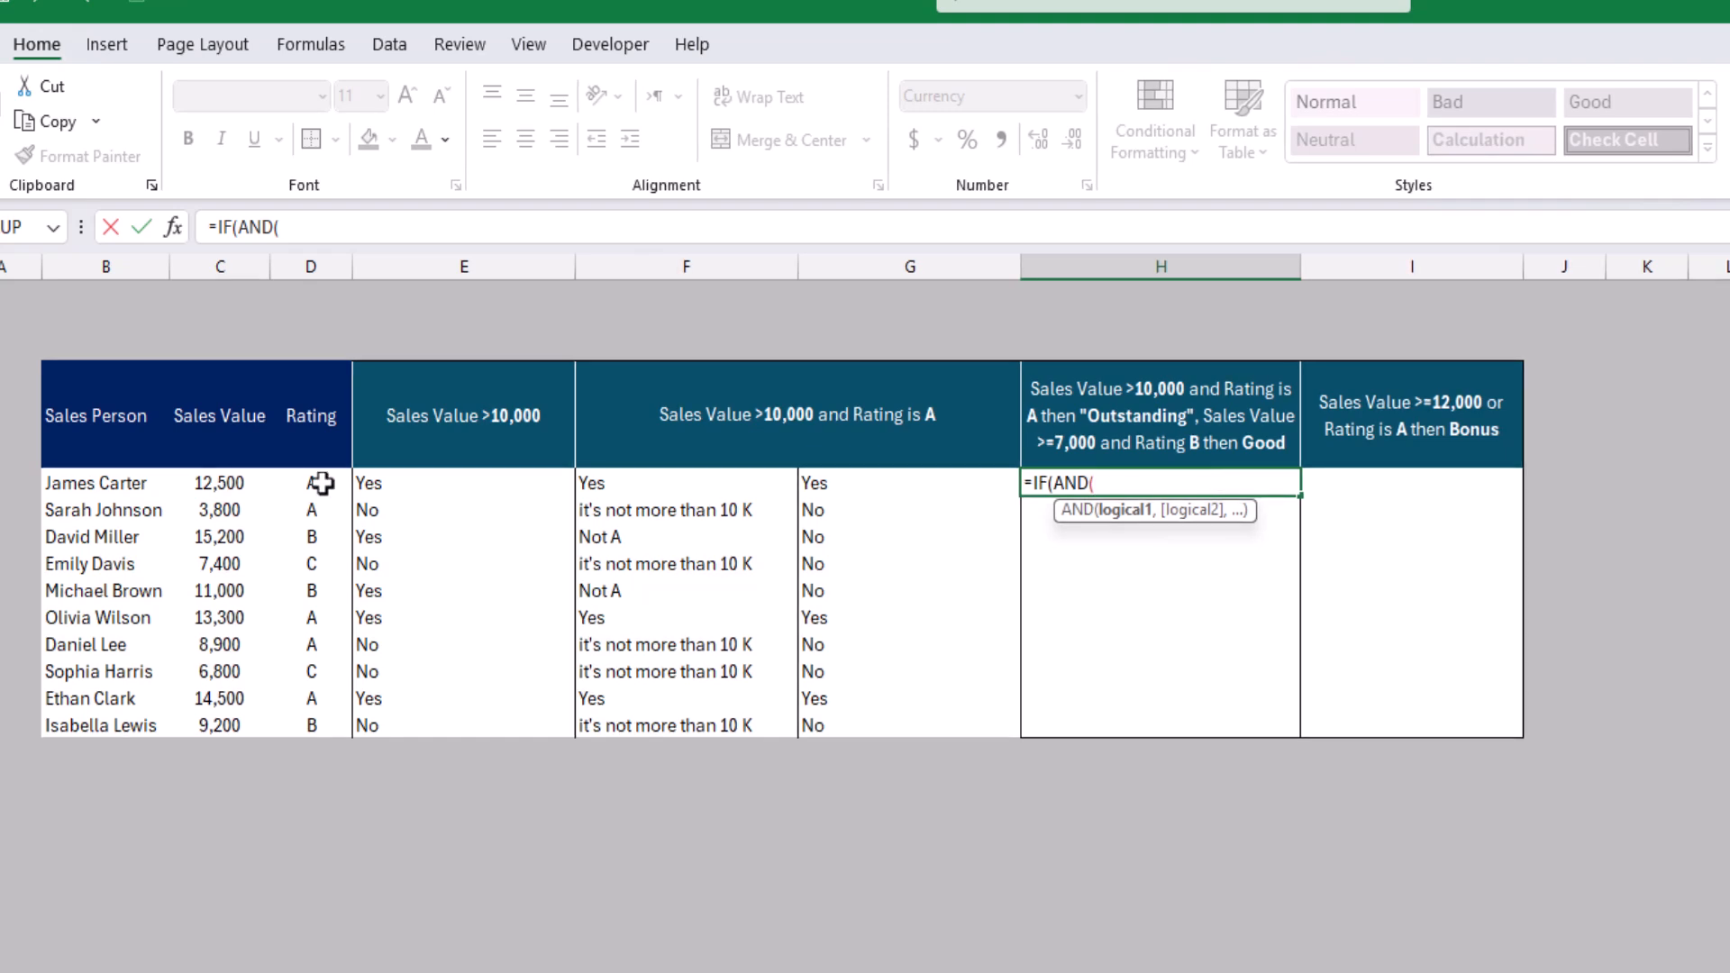
{"action": "left_click", "coordinate": [227, 484]}
{"action": "type", "text": ">"}
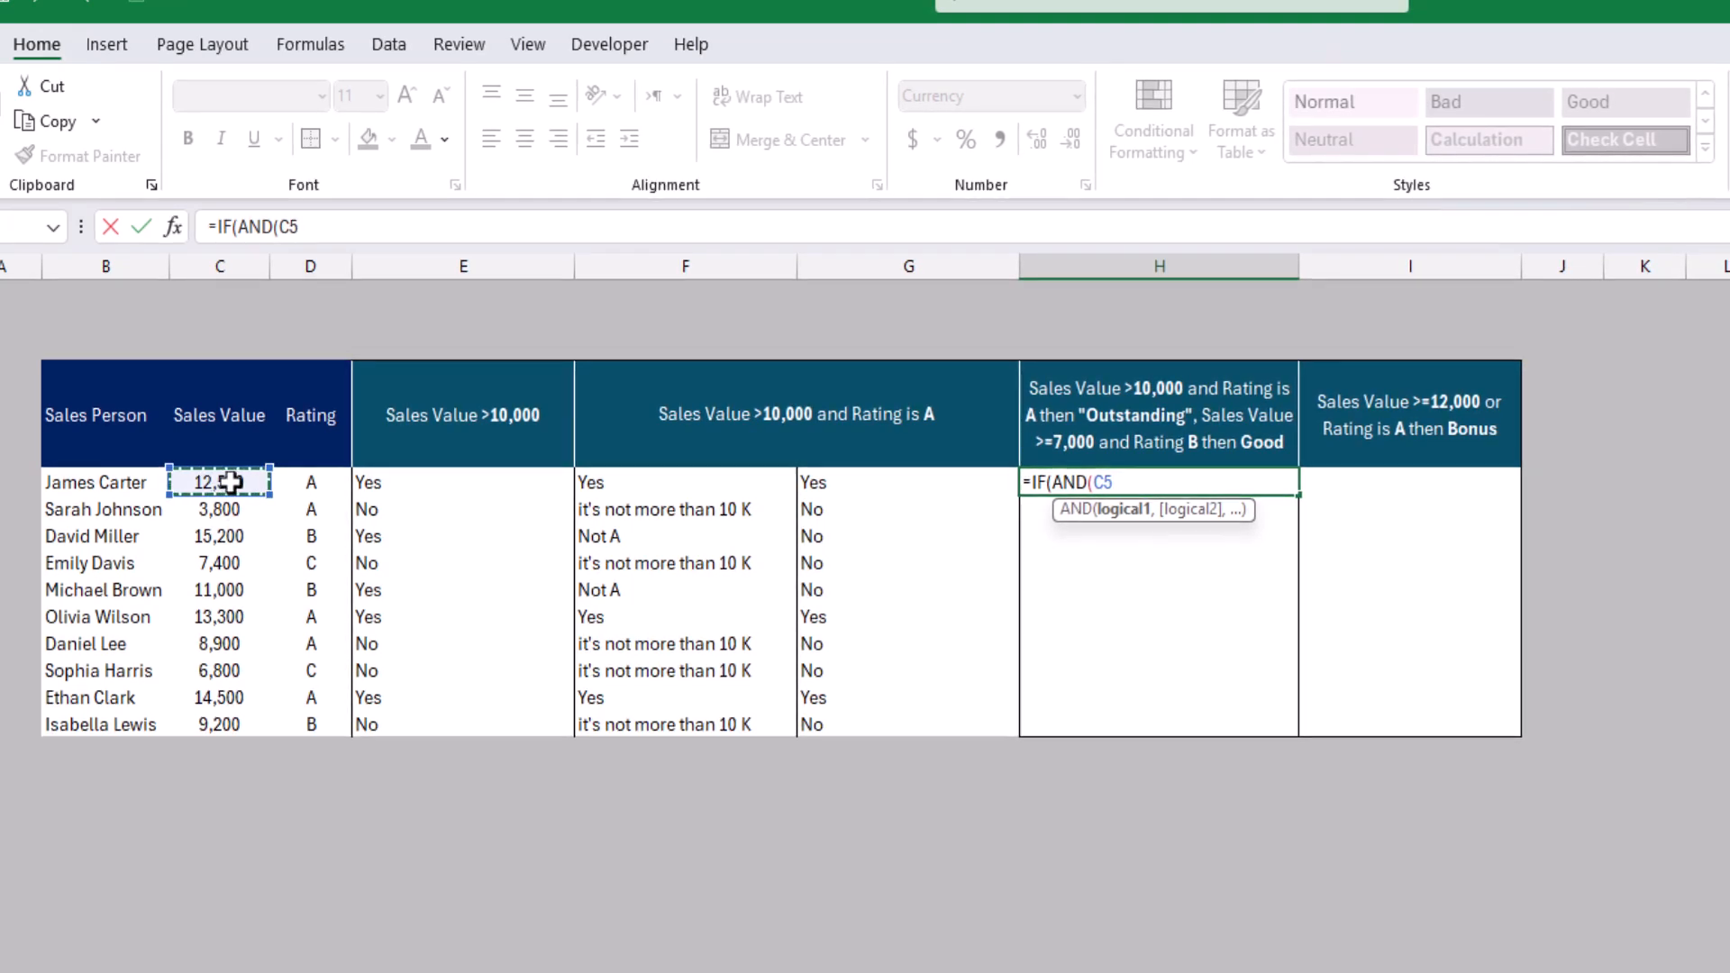
{"action": "type", "text": "10000"}
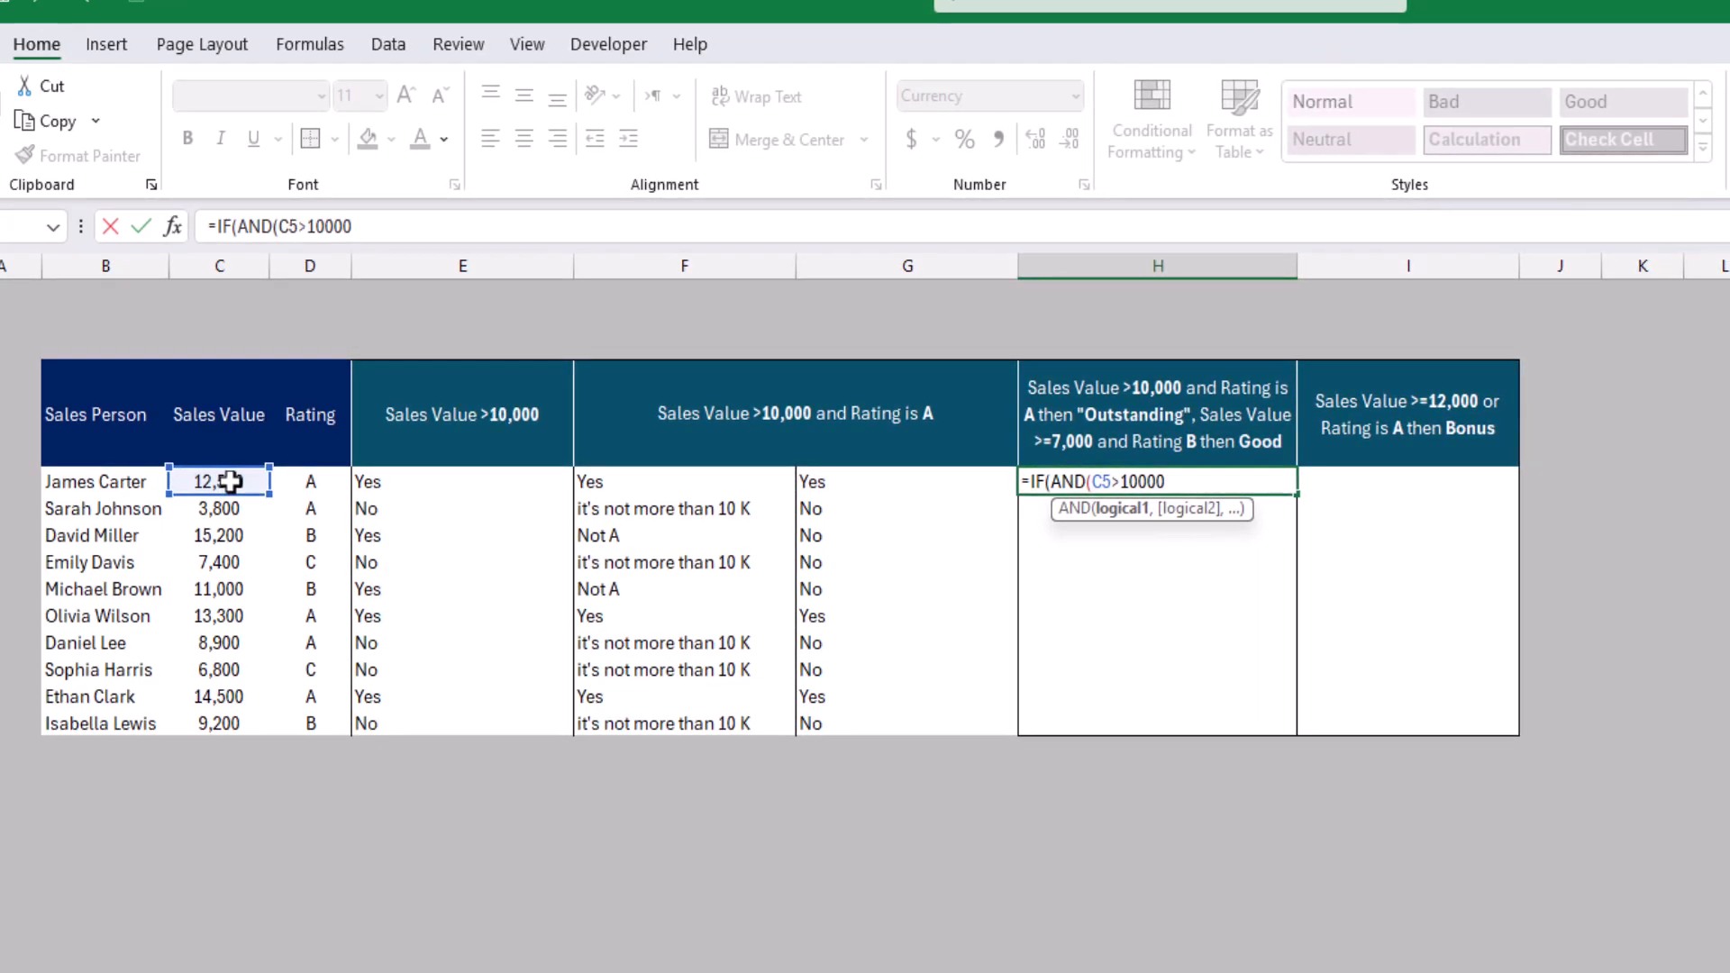
{"action": "type", "text": ","}
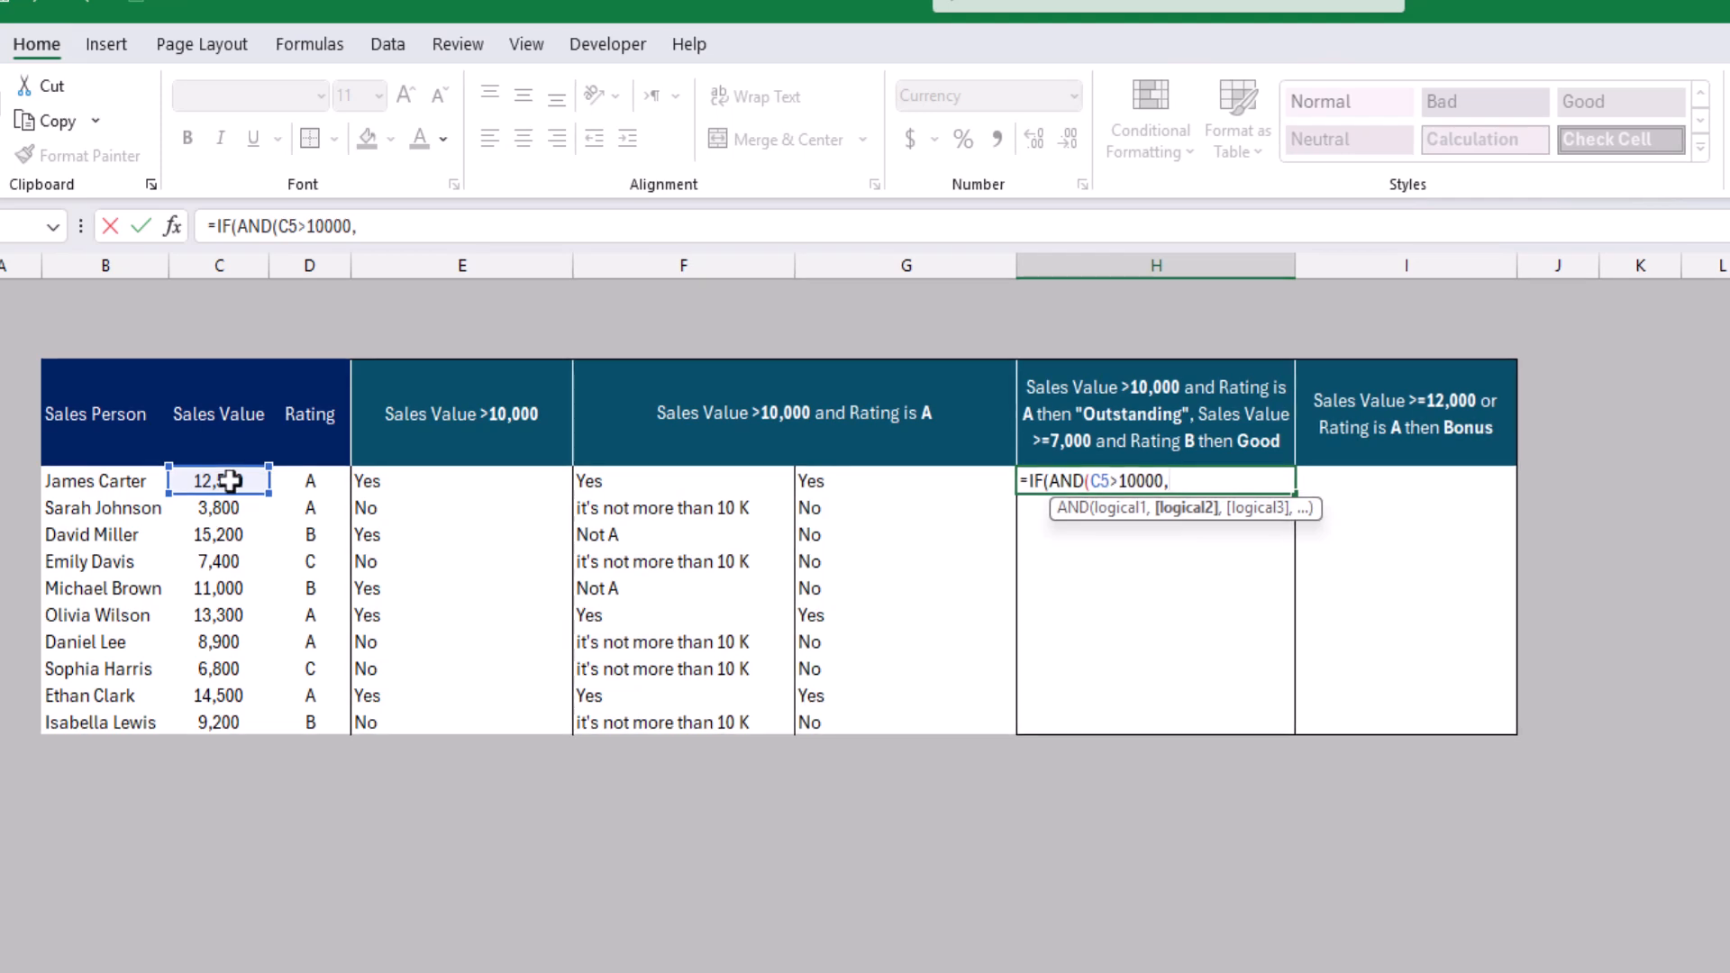
{"action": "left_click", "coordinate": [309, 480]}
{"action": "type", "text": "=\"A"}
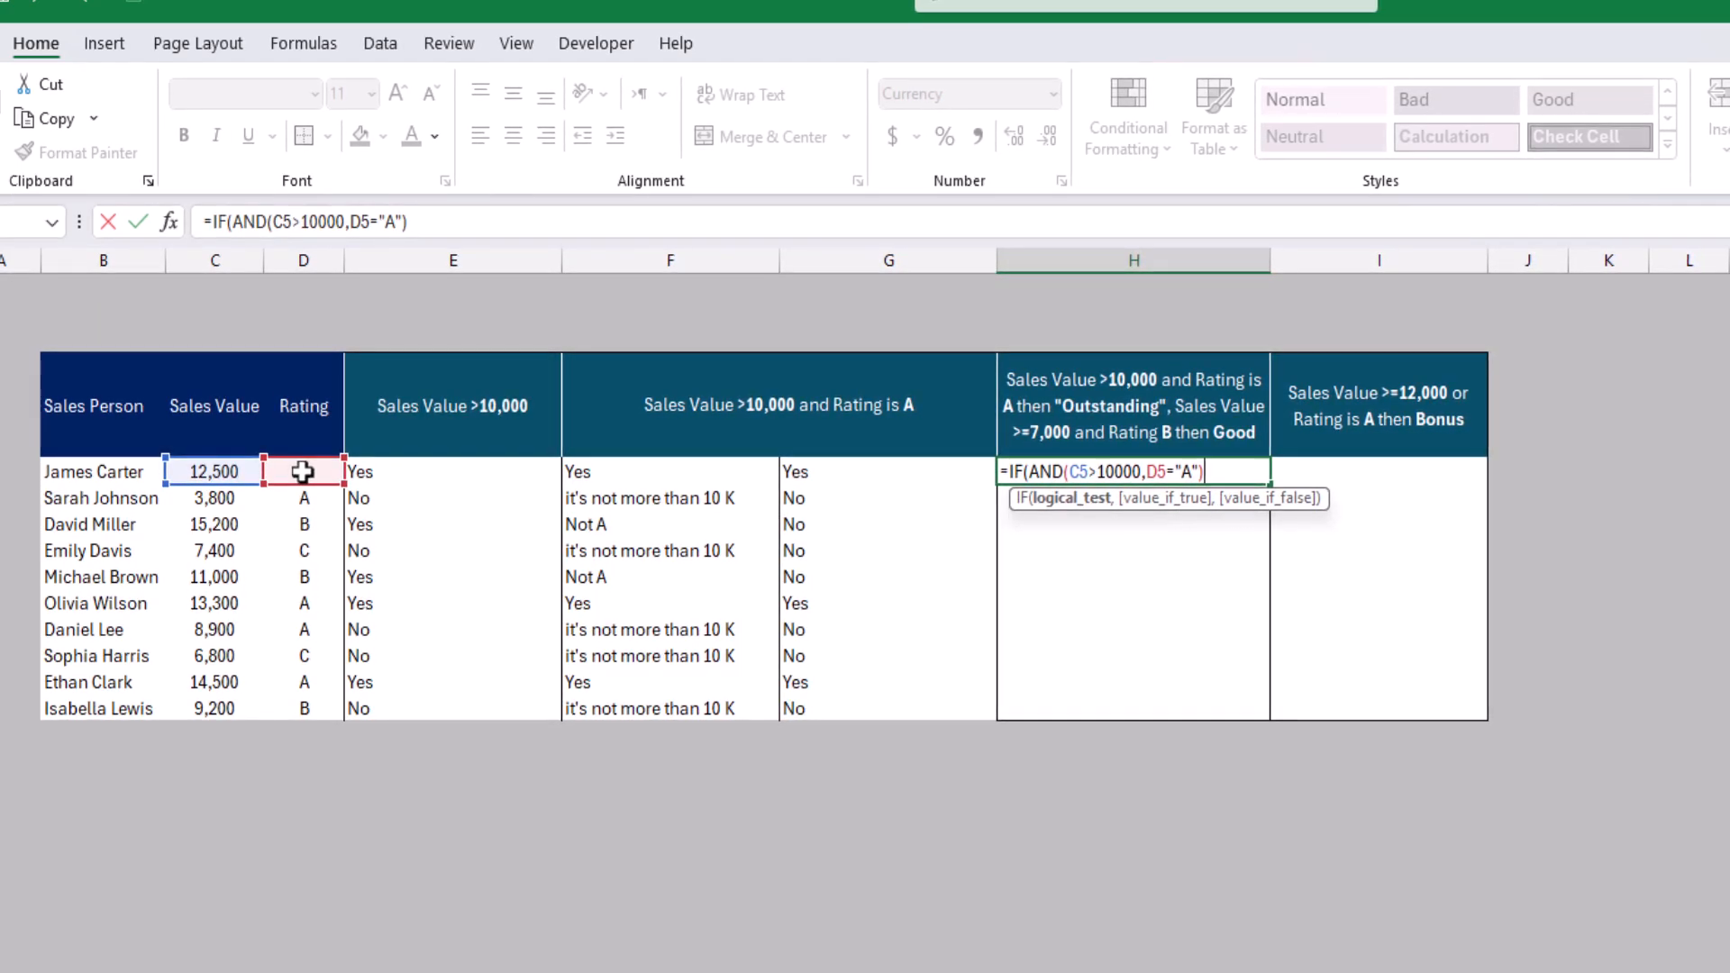
Step: Add "Outstanding" as the H5 formula's true value and nest a second IF testing AND(C5>=7000,D5="B") as its false value
{"action": "type", "text": ","}
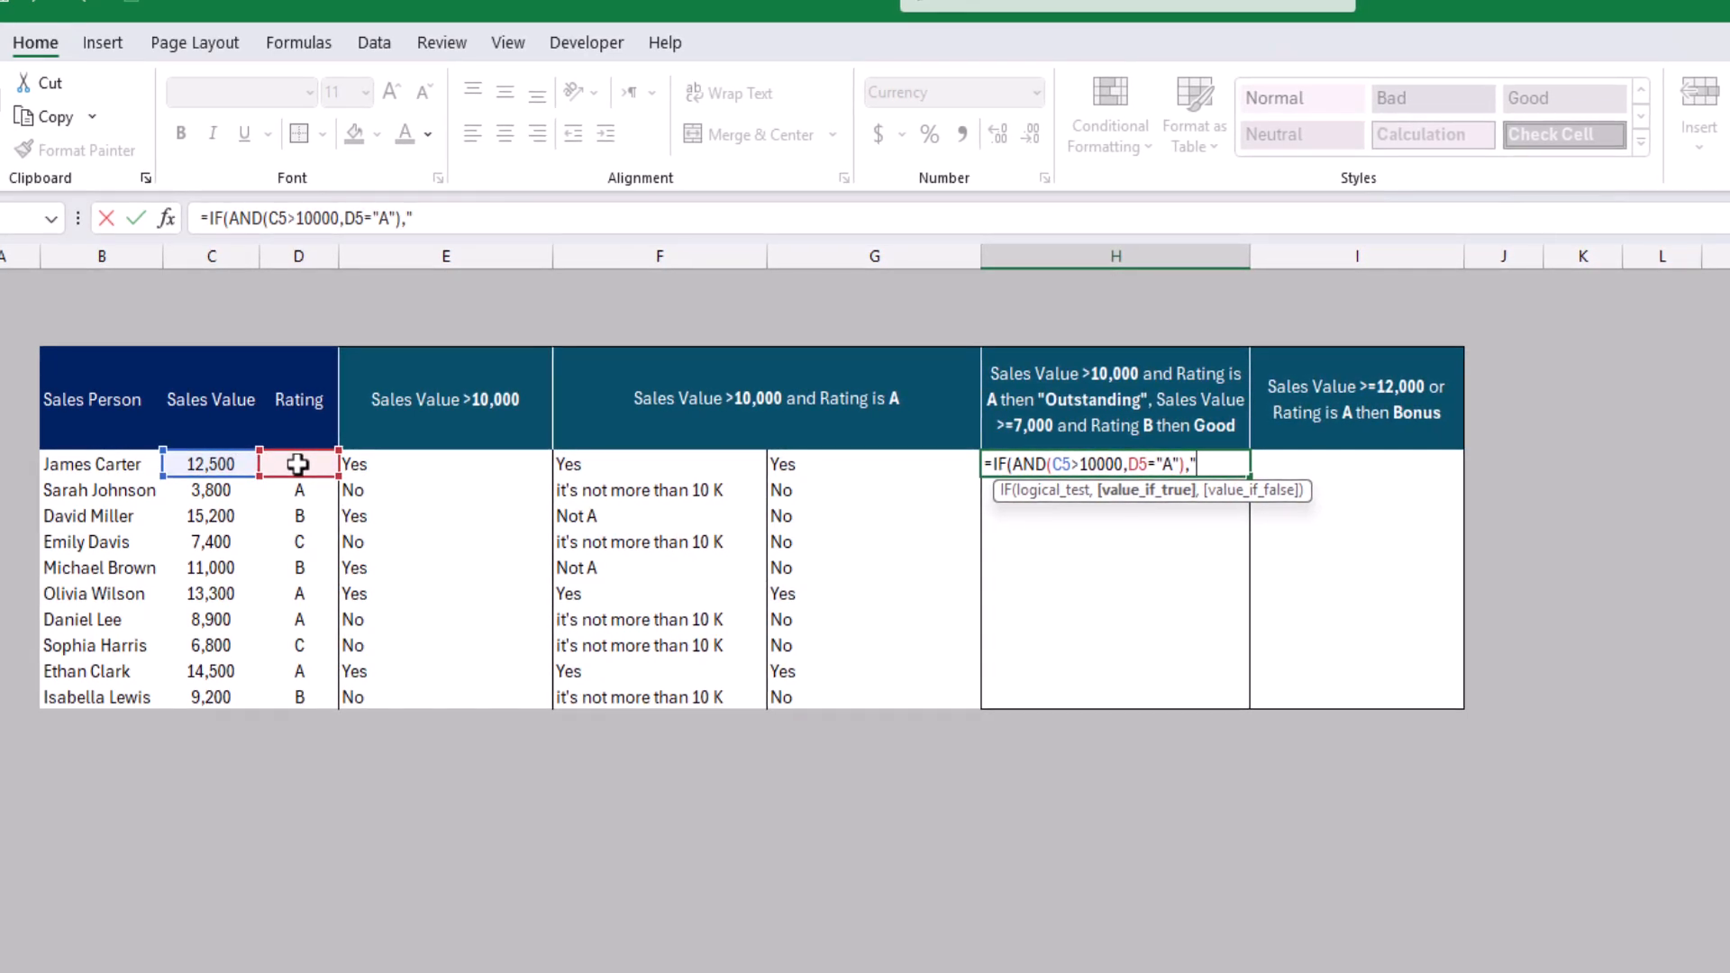
{"action": "type", "text": "tstanding\","}
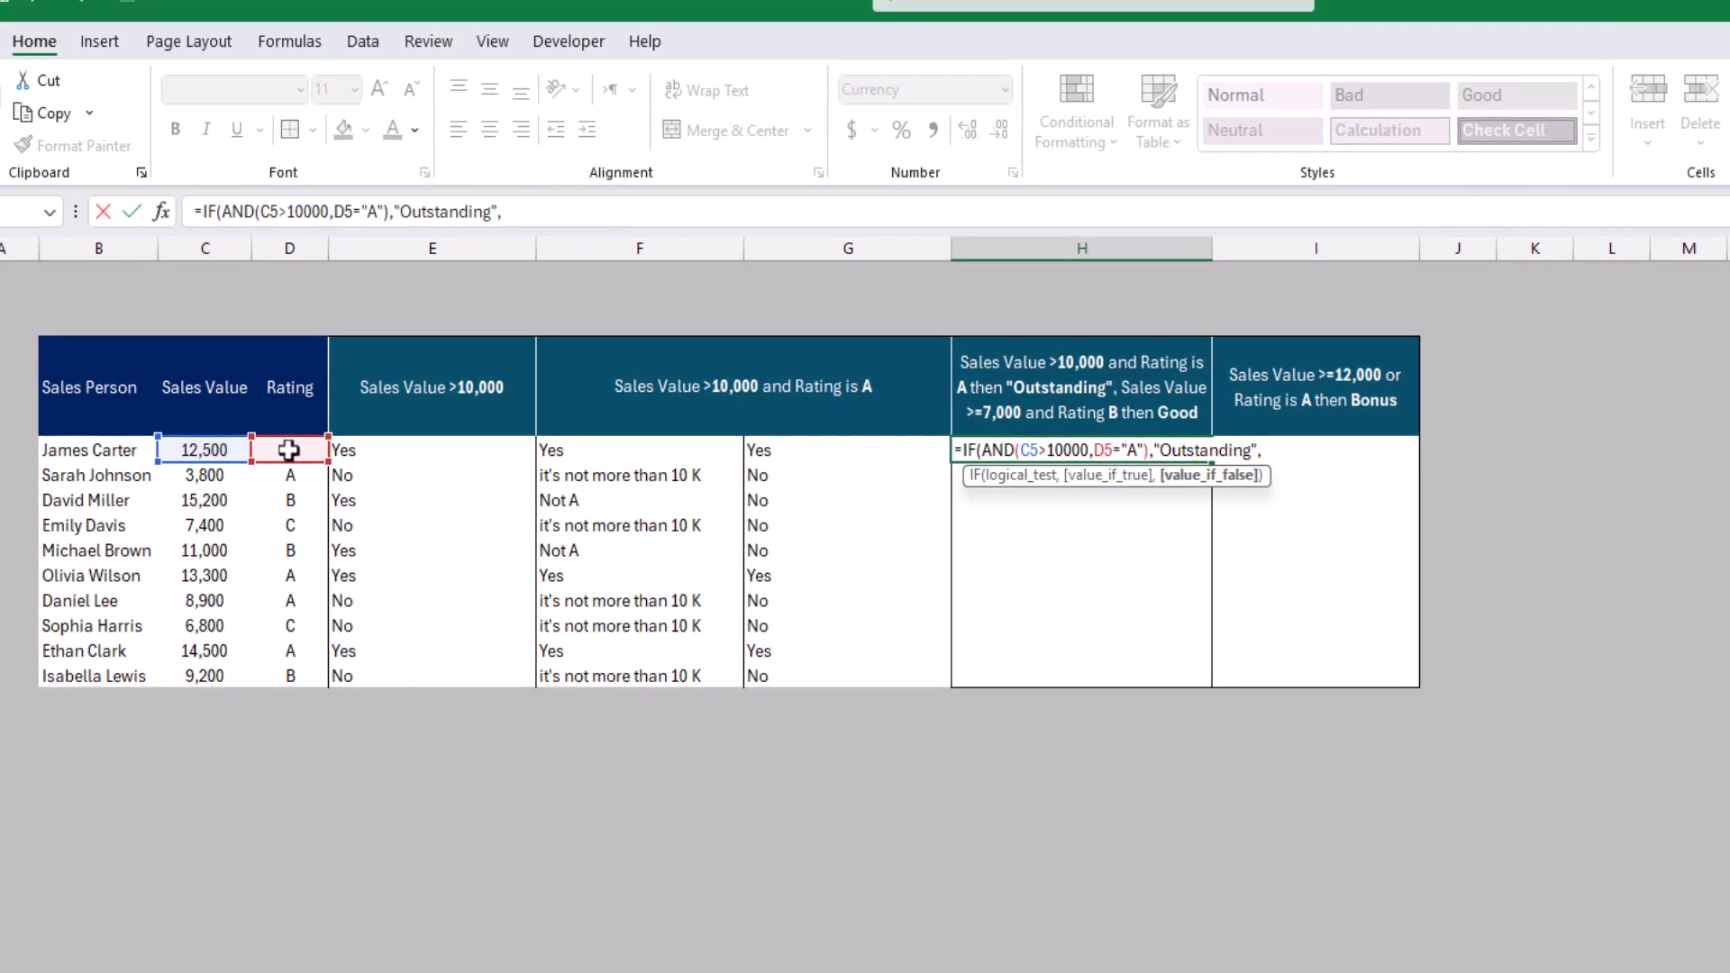
{"action": "type", "text": "IF("}
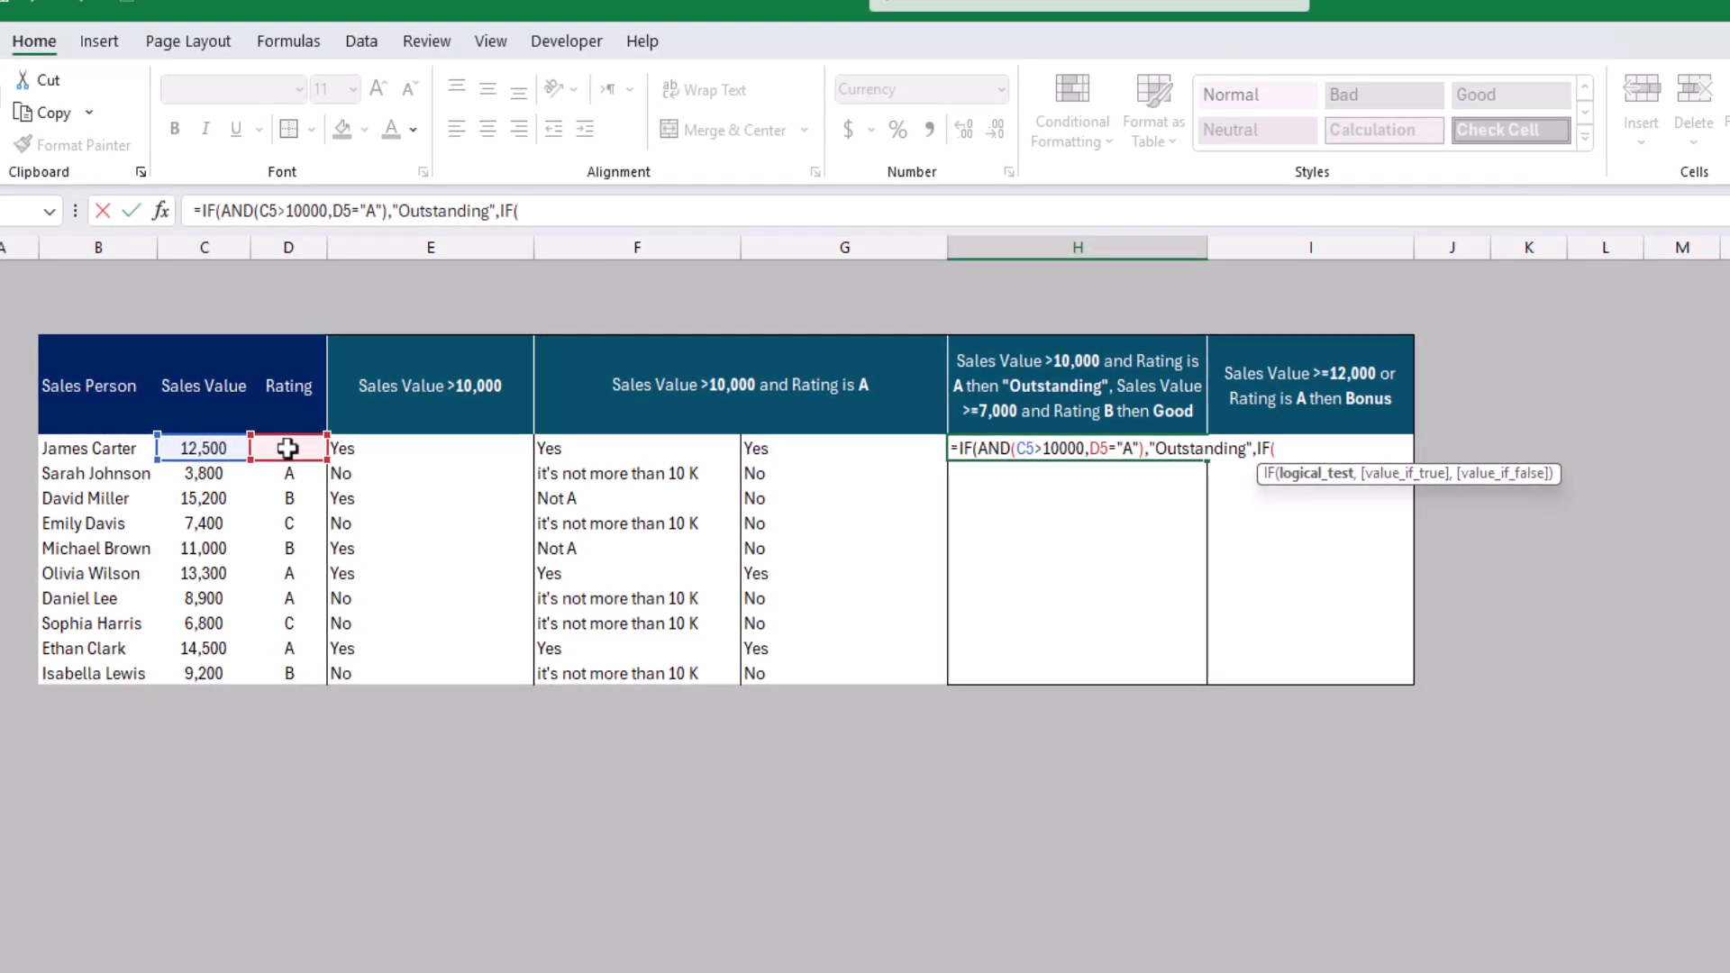
{"action": "type", "text": "an"}
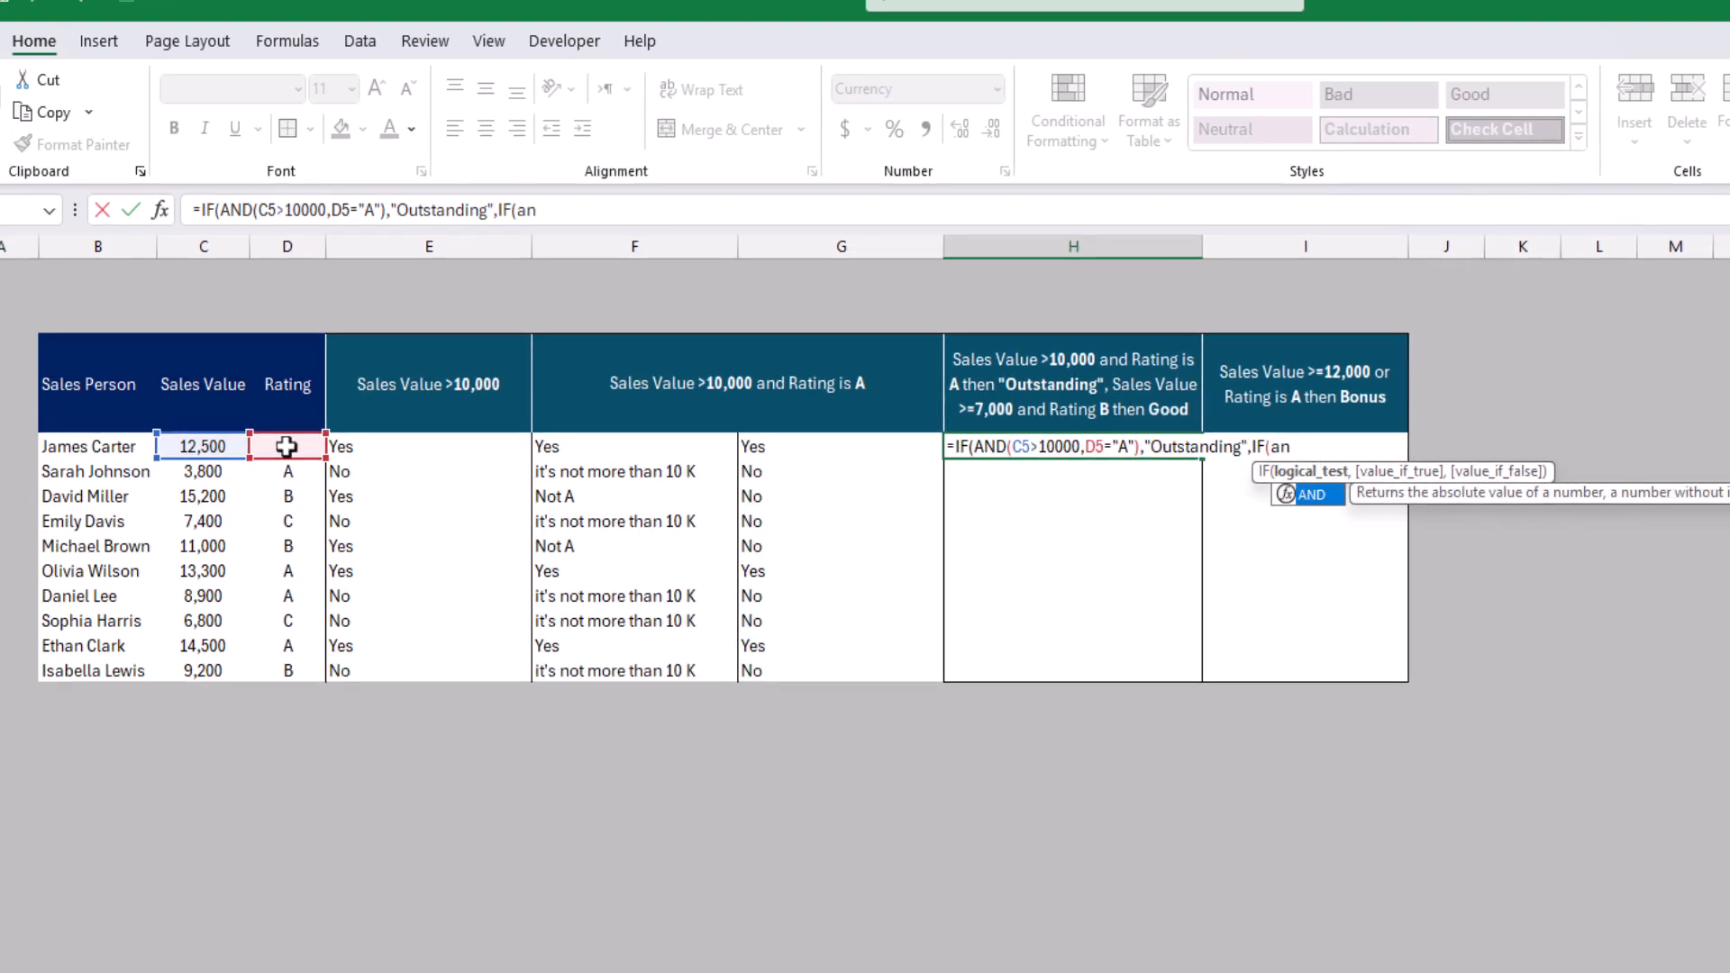
{"action": "key", "text": "Tab"}
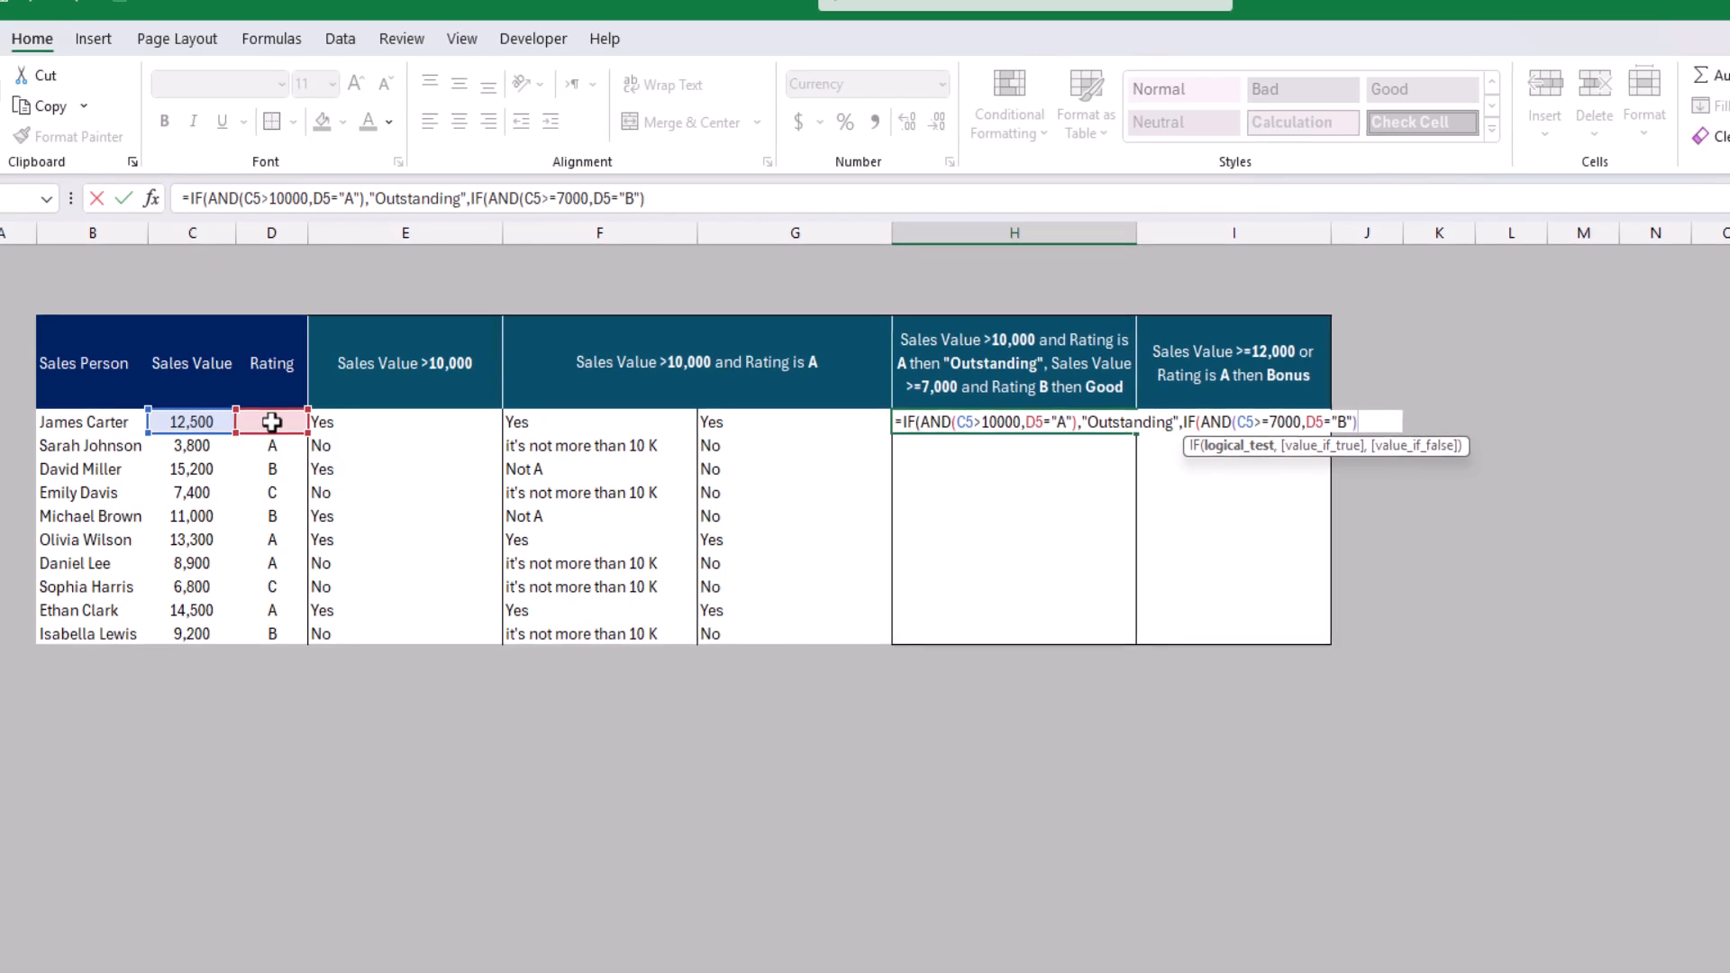
Step: Give the nested IF in H5 "Good" if true and an empty string "" if false, and close both IF functions
{"action": "type", "text": ","}
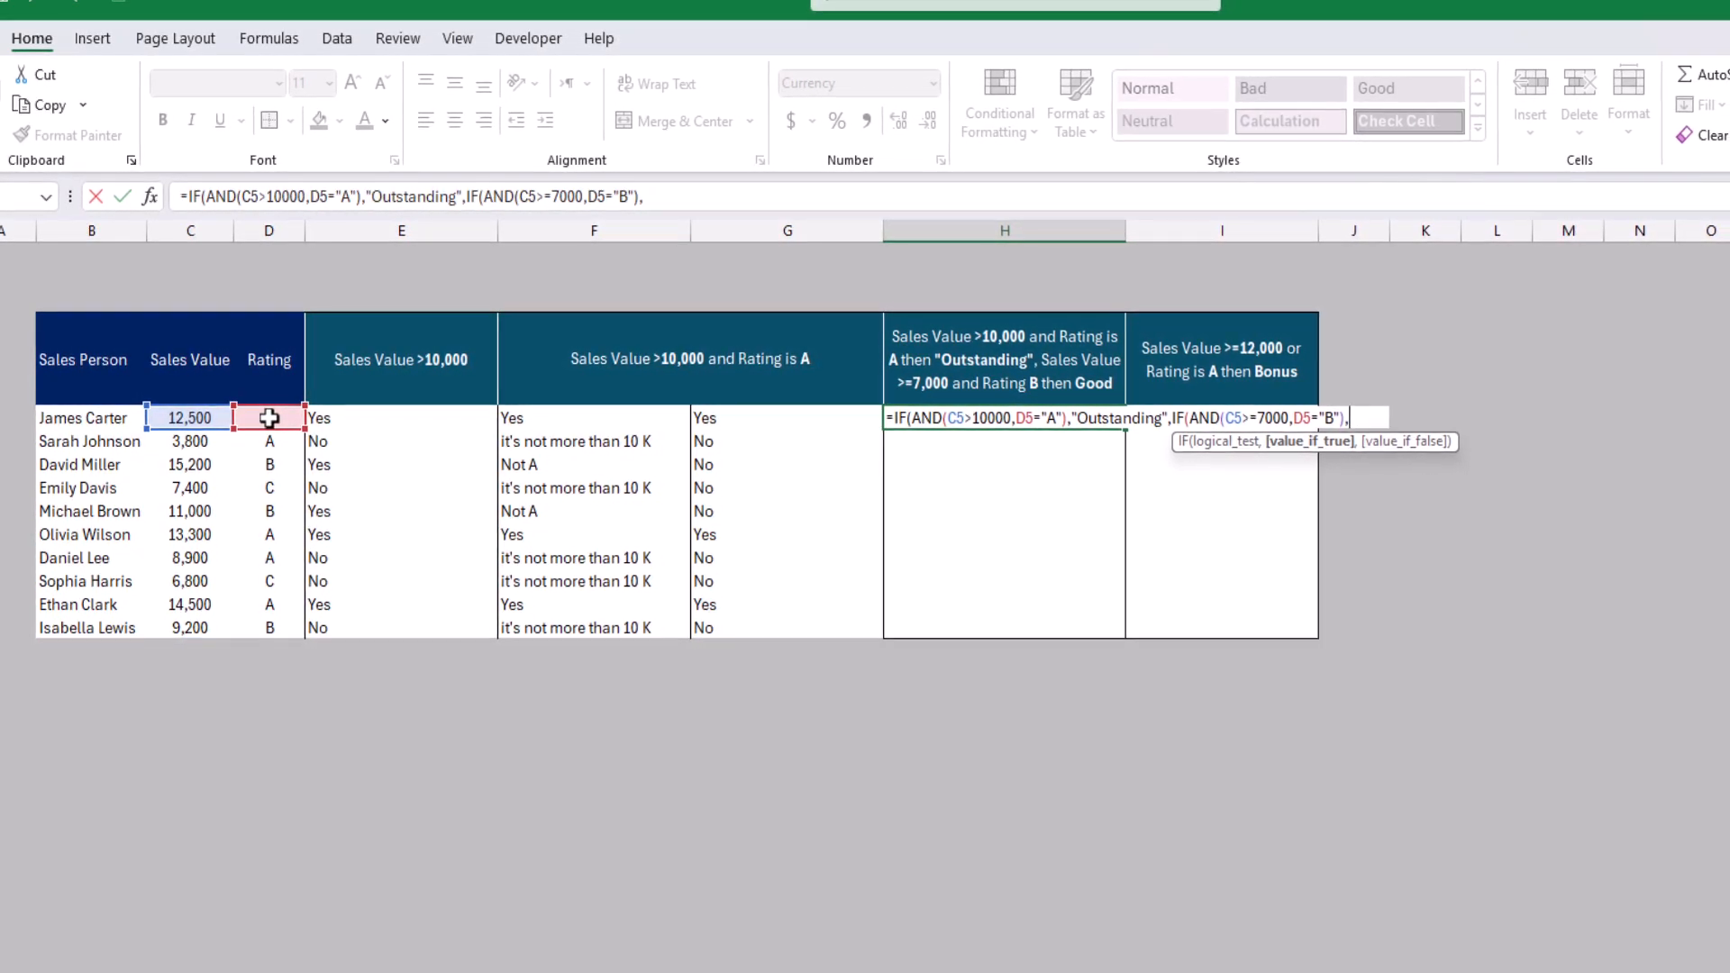
{"action": "type", "text": "\"Good"}
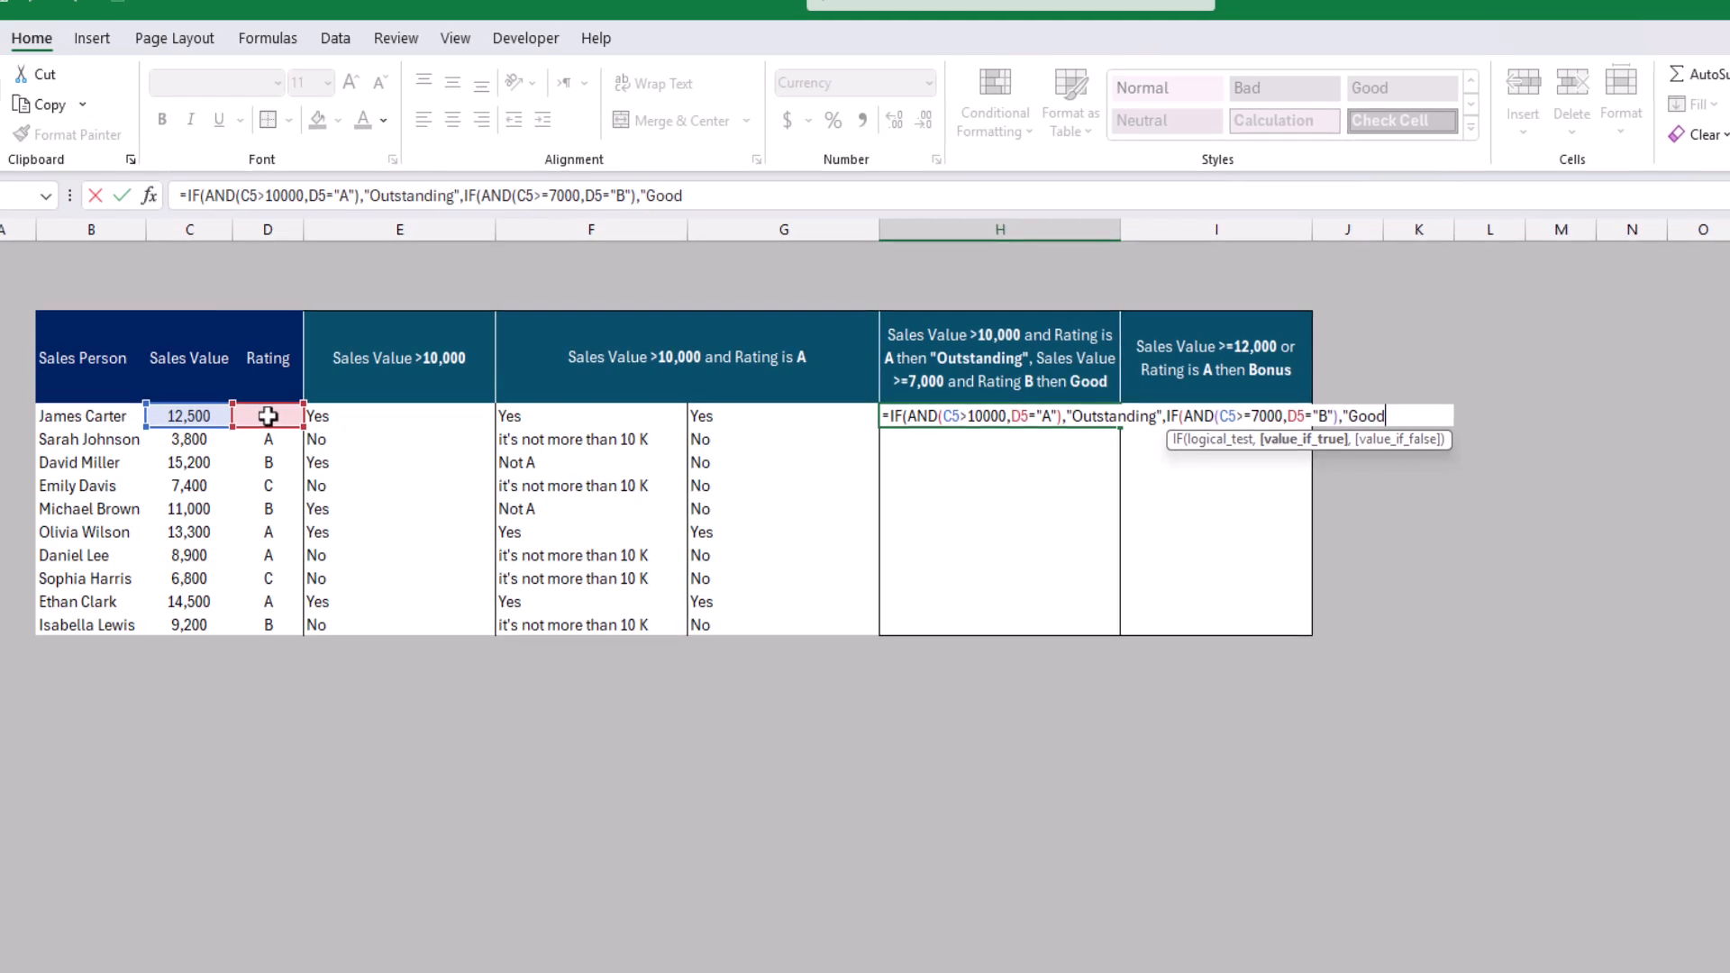
{"action": "type", "text": "\","}
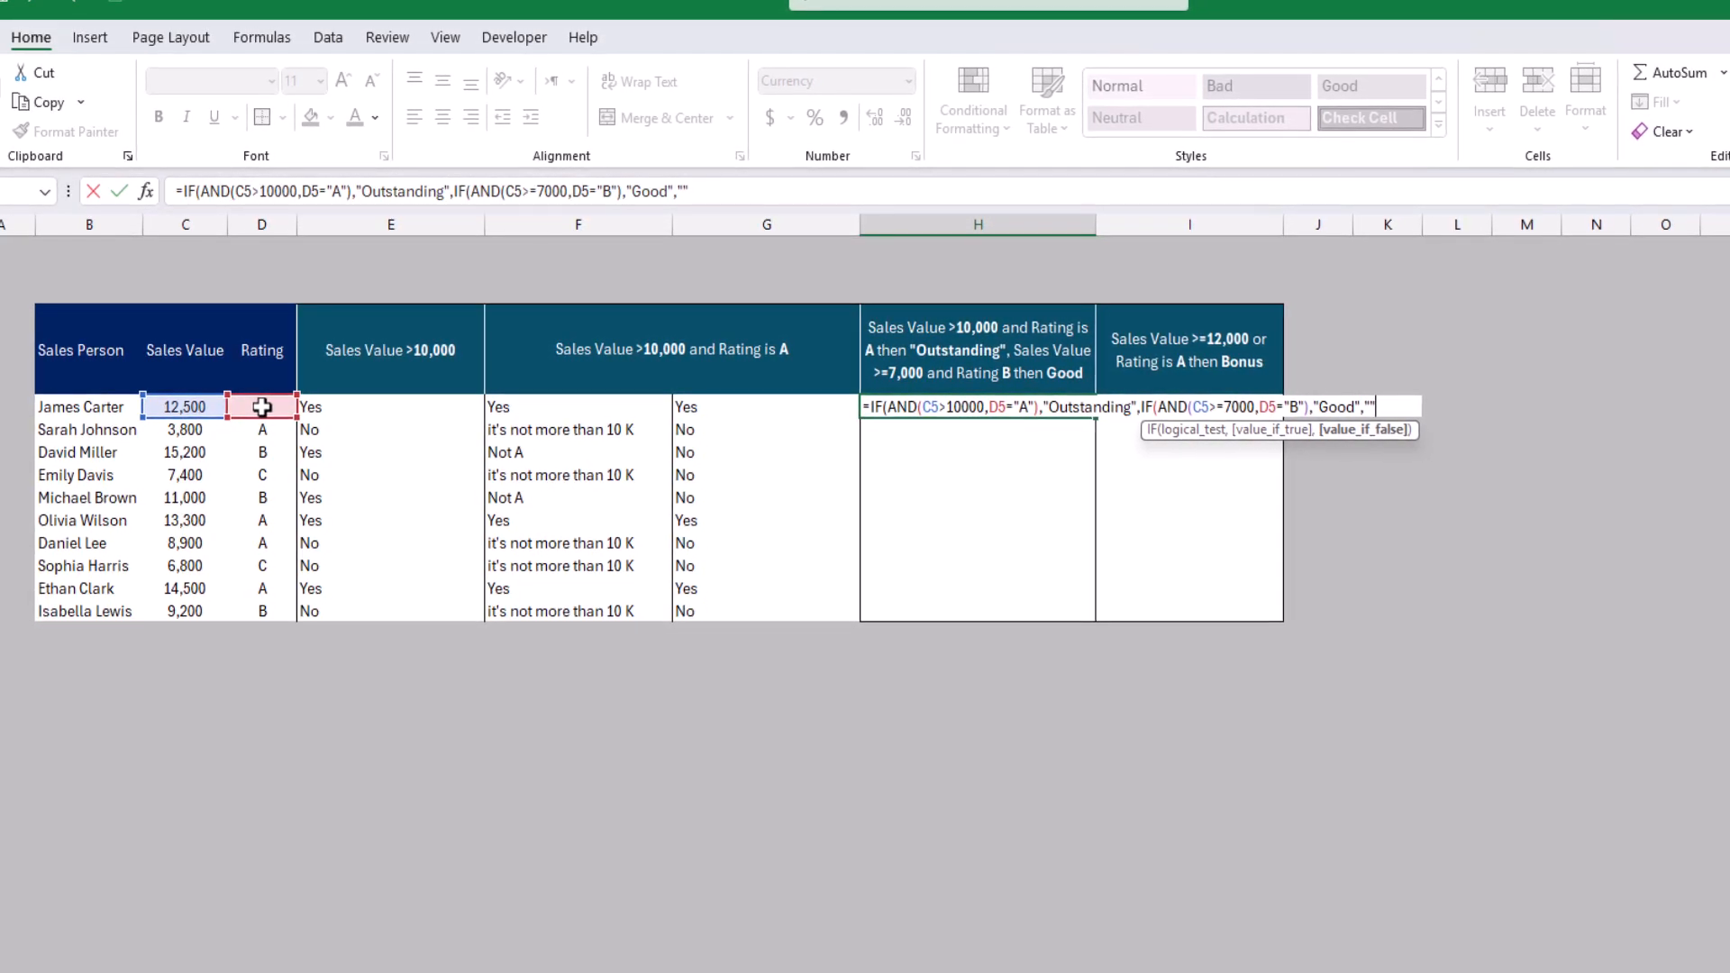
{"action": "type", "text": ")"}
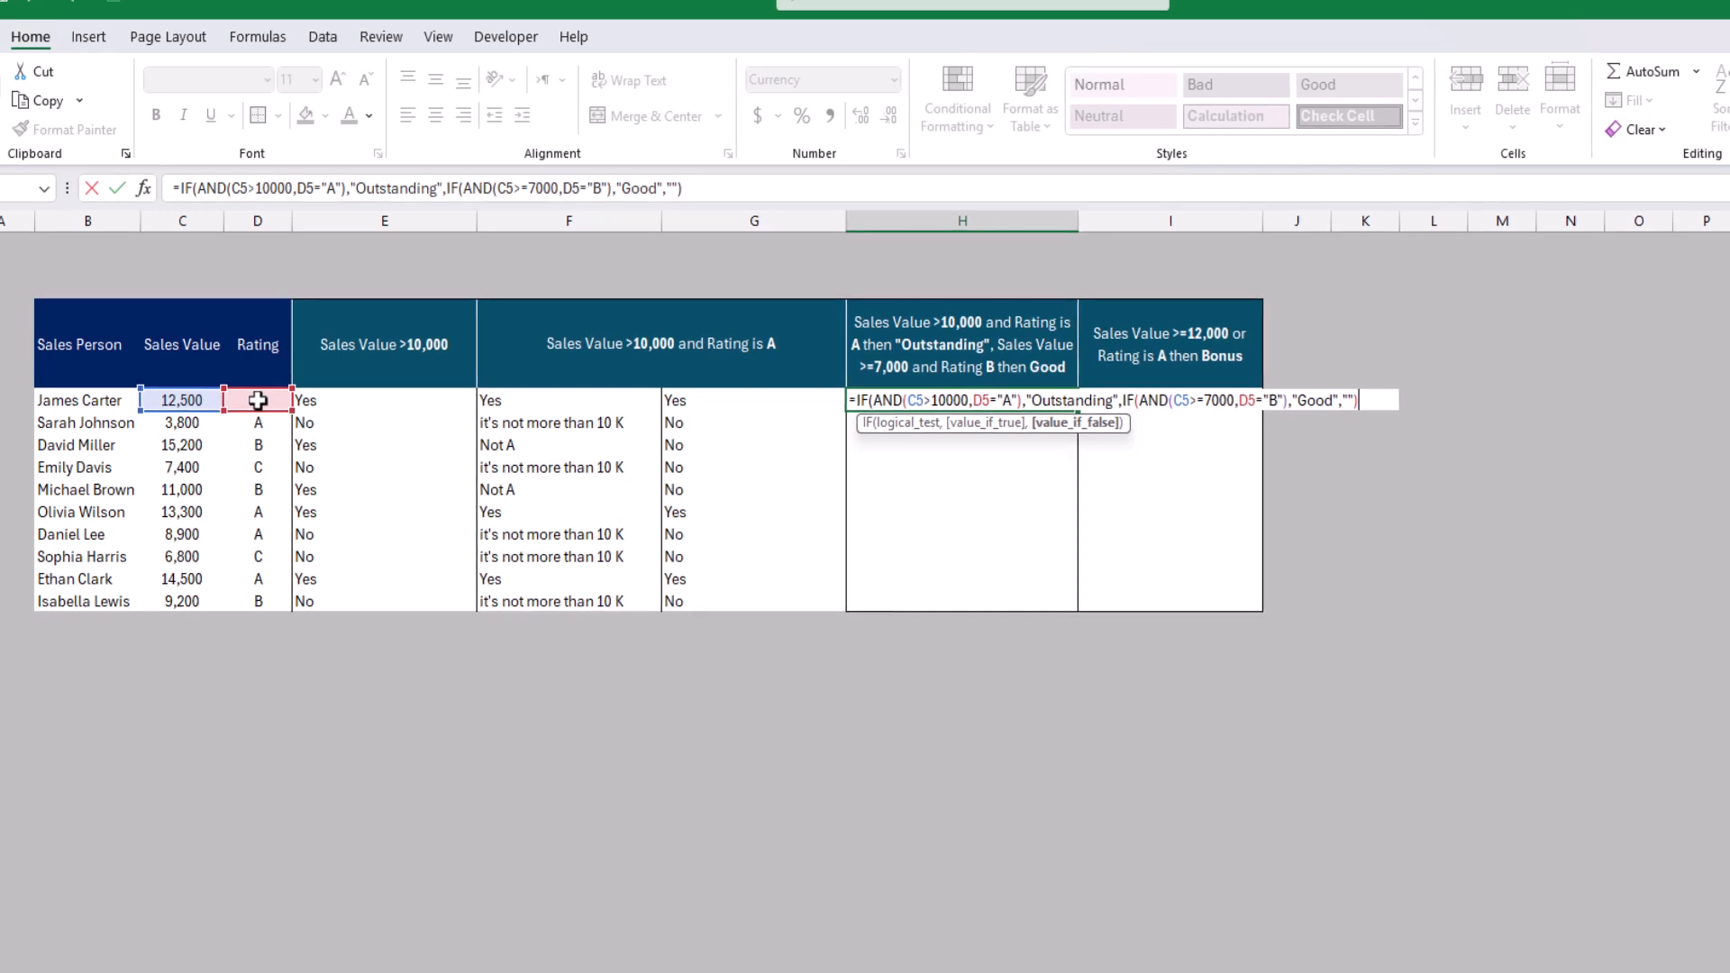
{"action": "type", "text": ")"}
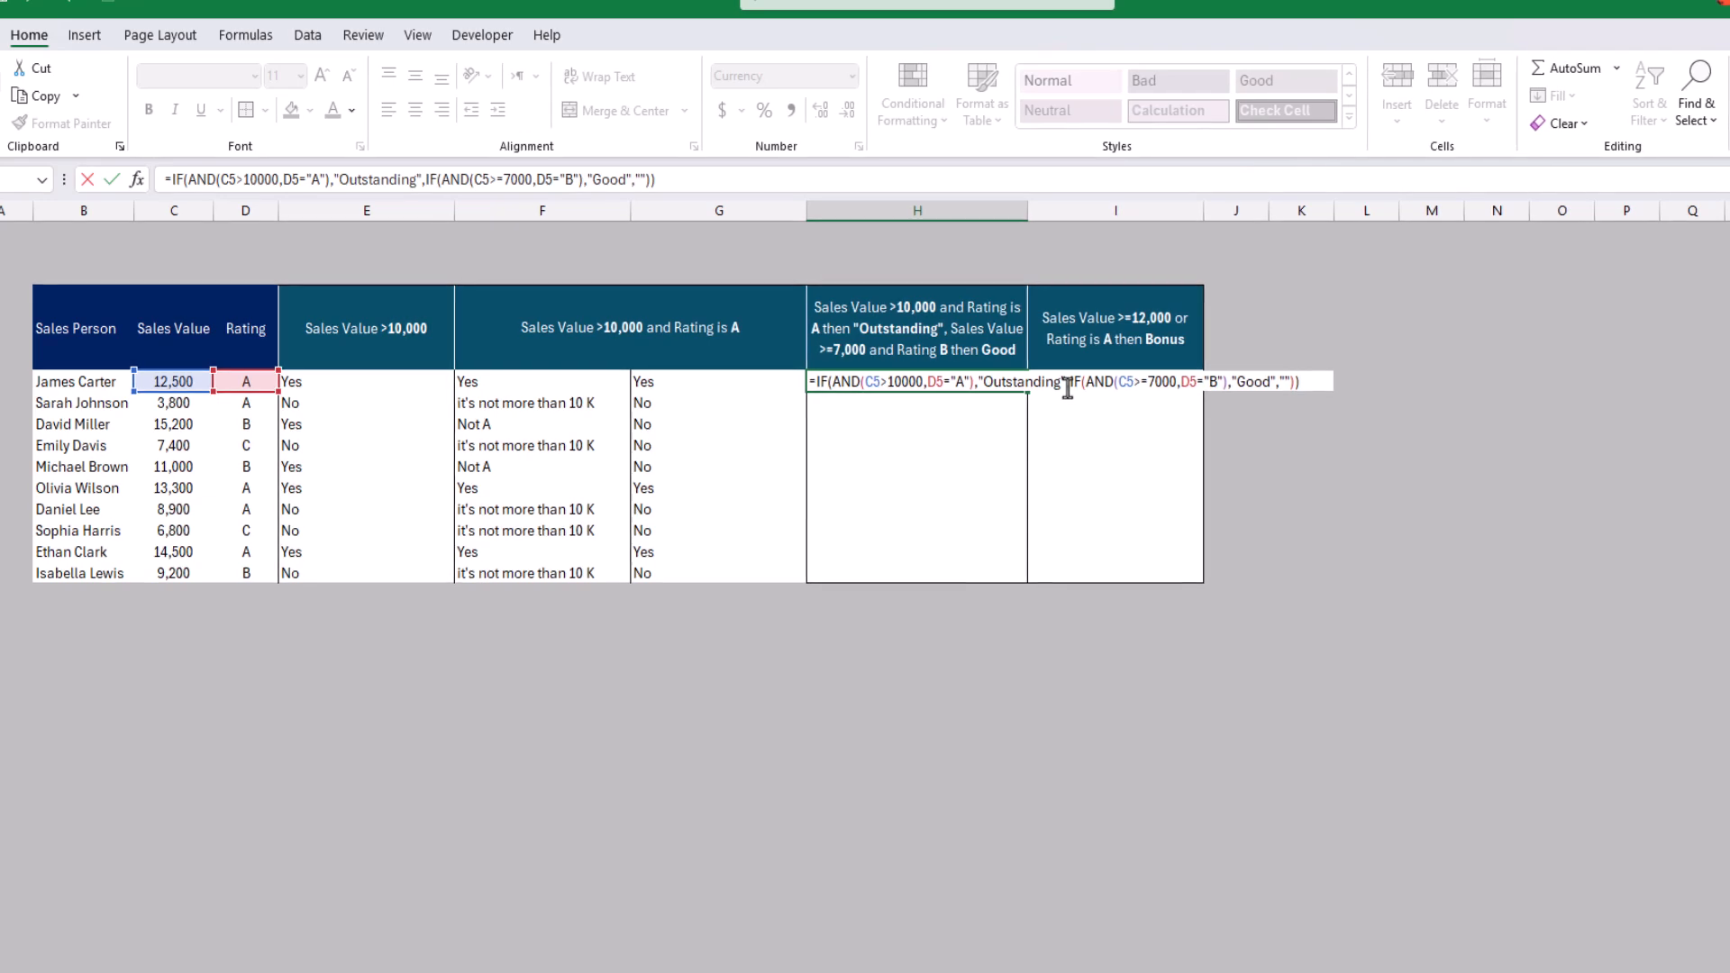
Step: Enter the H5 formula, fill it down through H14, and check the results in H6 and H7
{"action": "key", "text": "Return"}
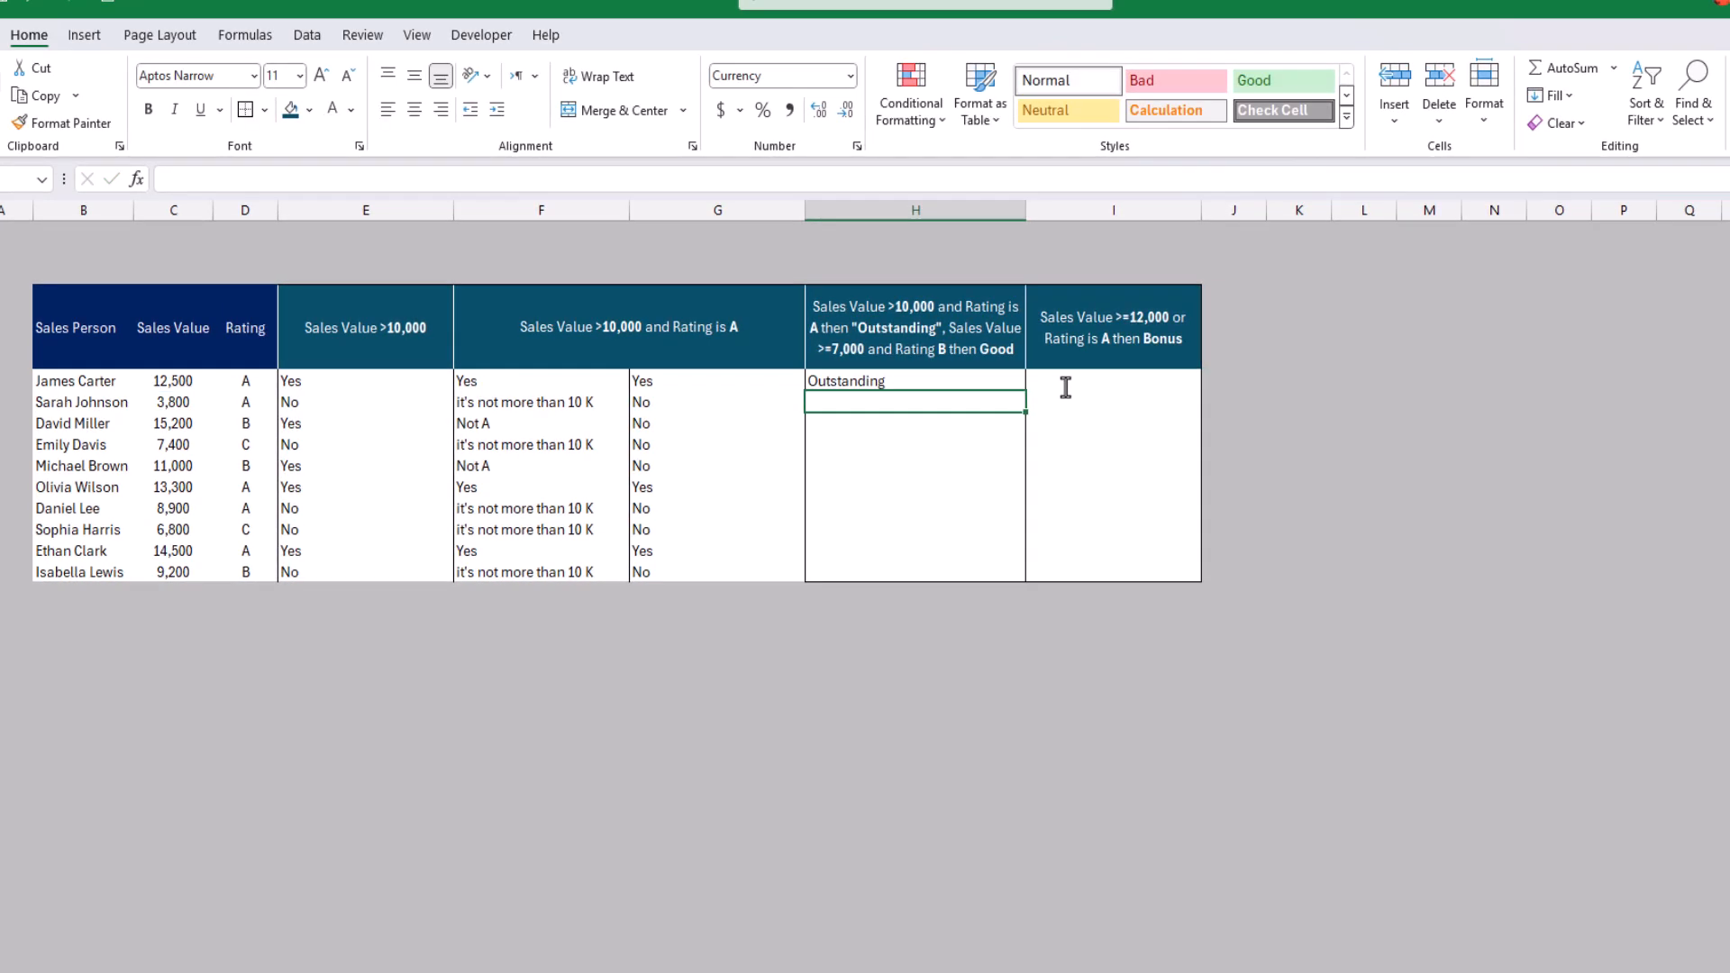
{"action": "left_click", "coordinate": [1018, 380]}
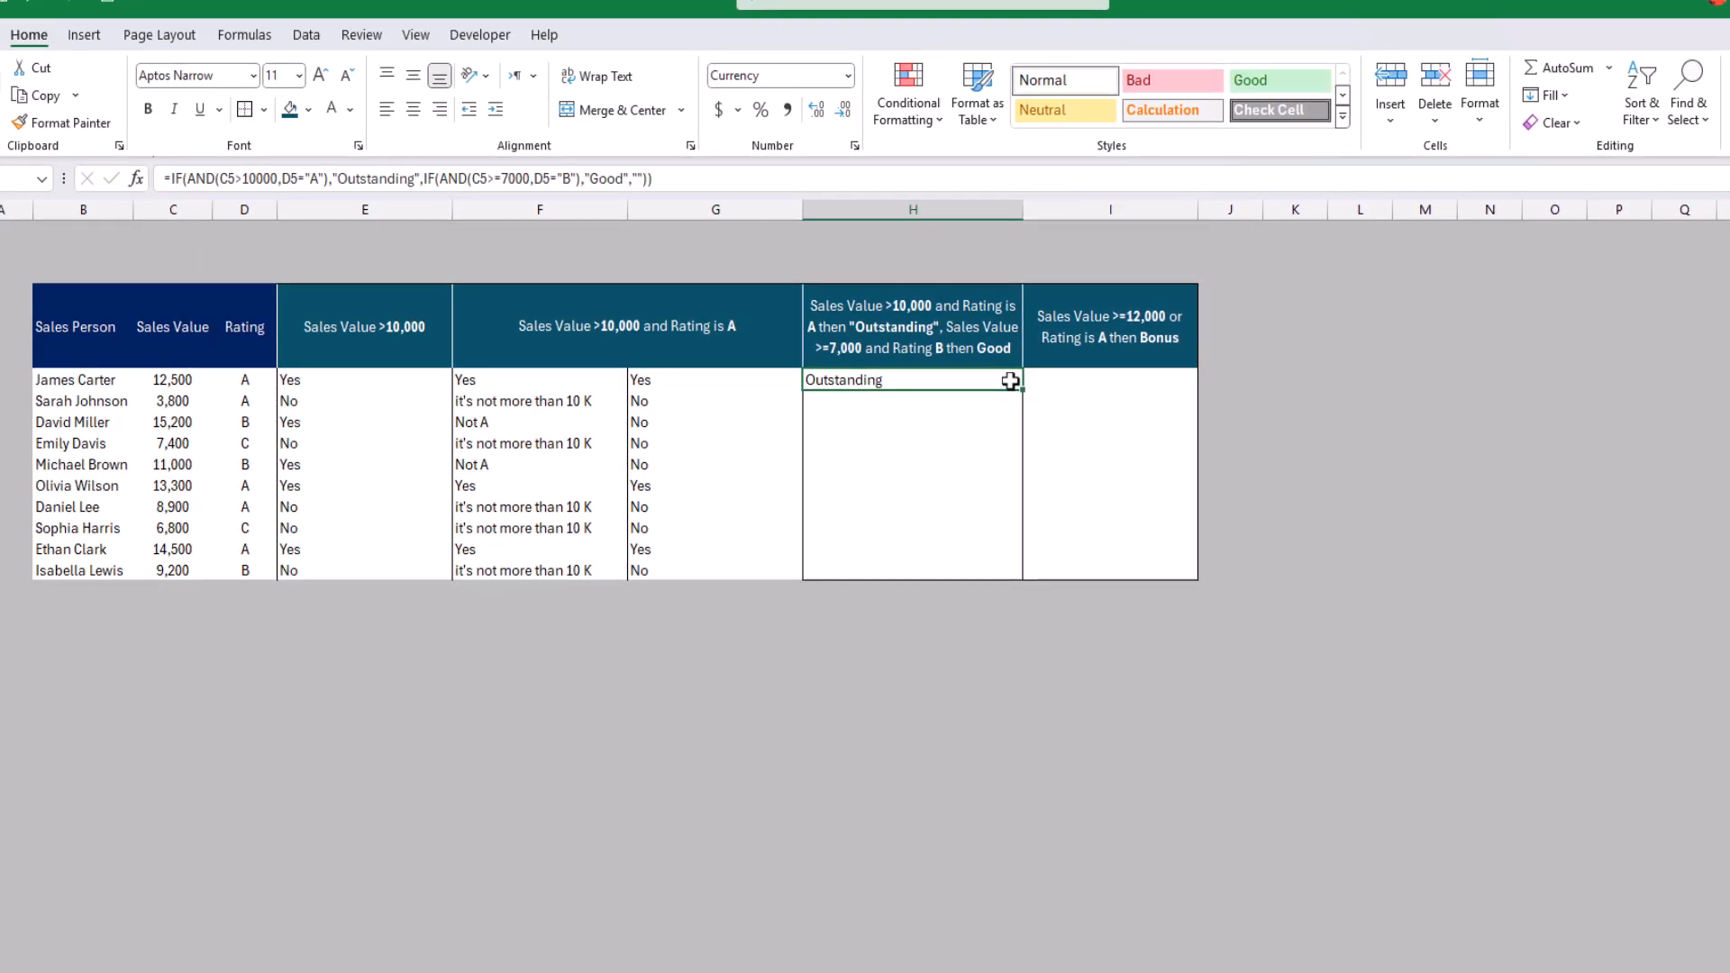
{"action": "double_click", "coordinate": [1024, 389]}
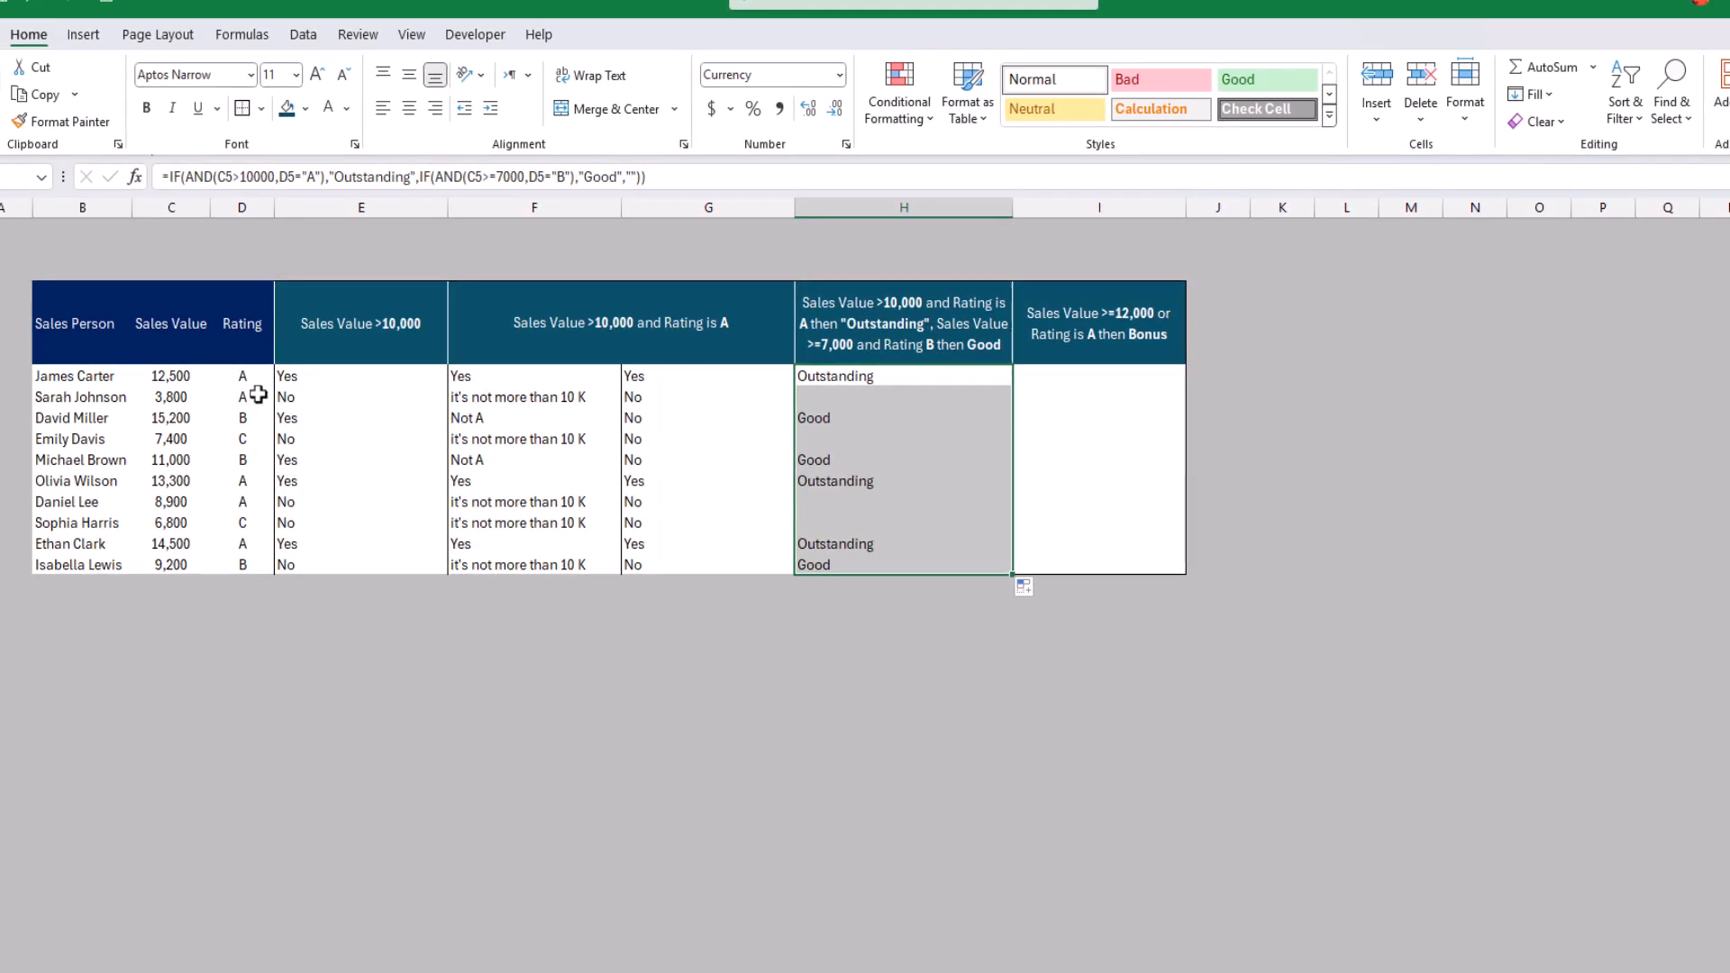
{"action": "left_click", "coordinate": [812, 393]}
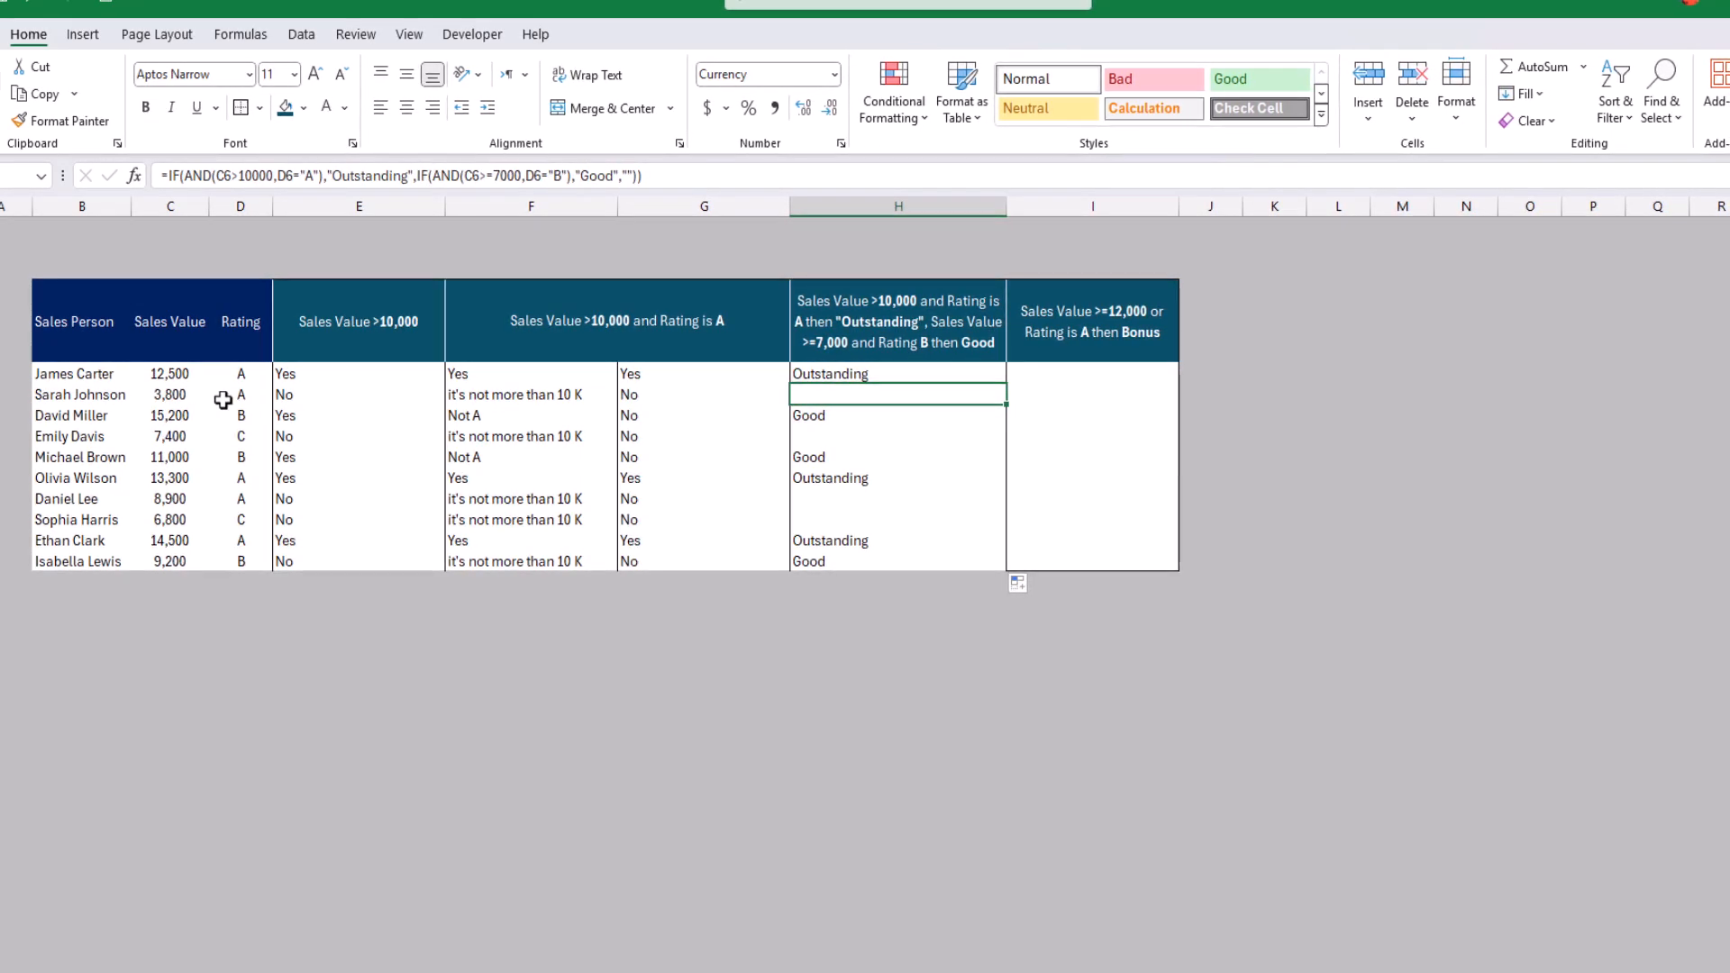
{"action": "left_click", "coordinate": [804, 416]}
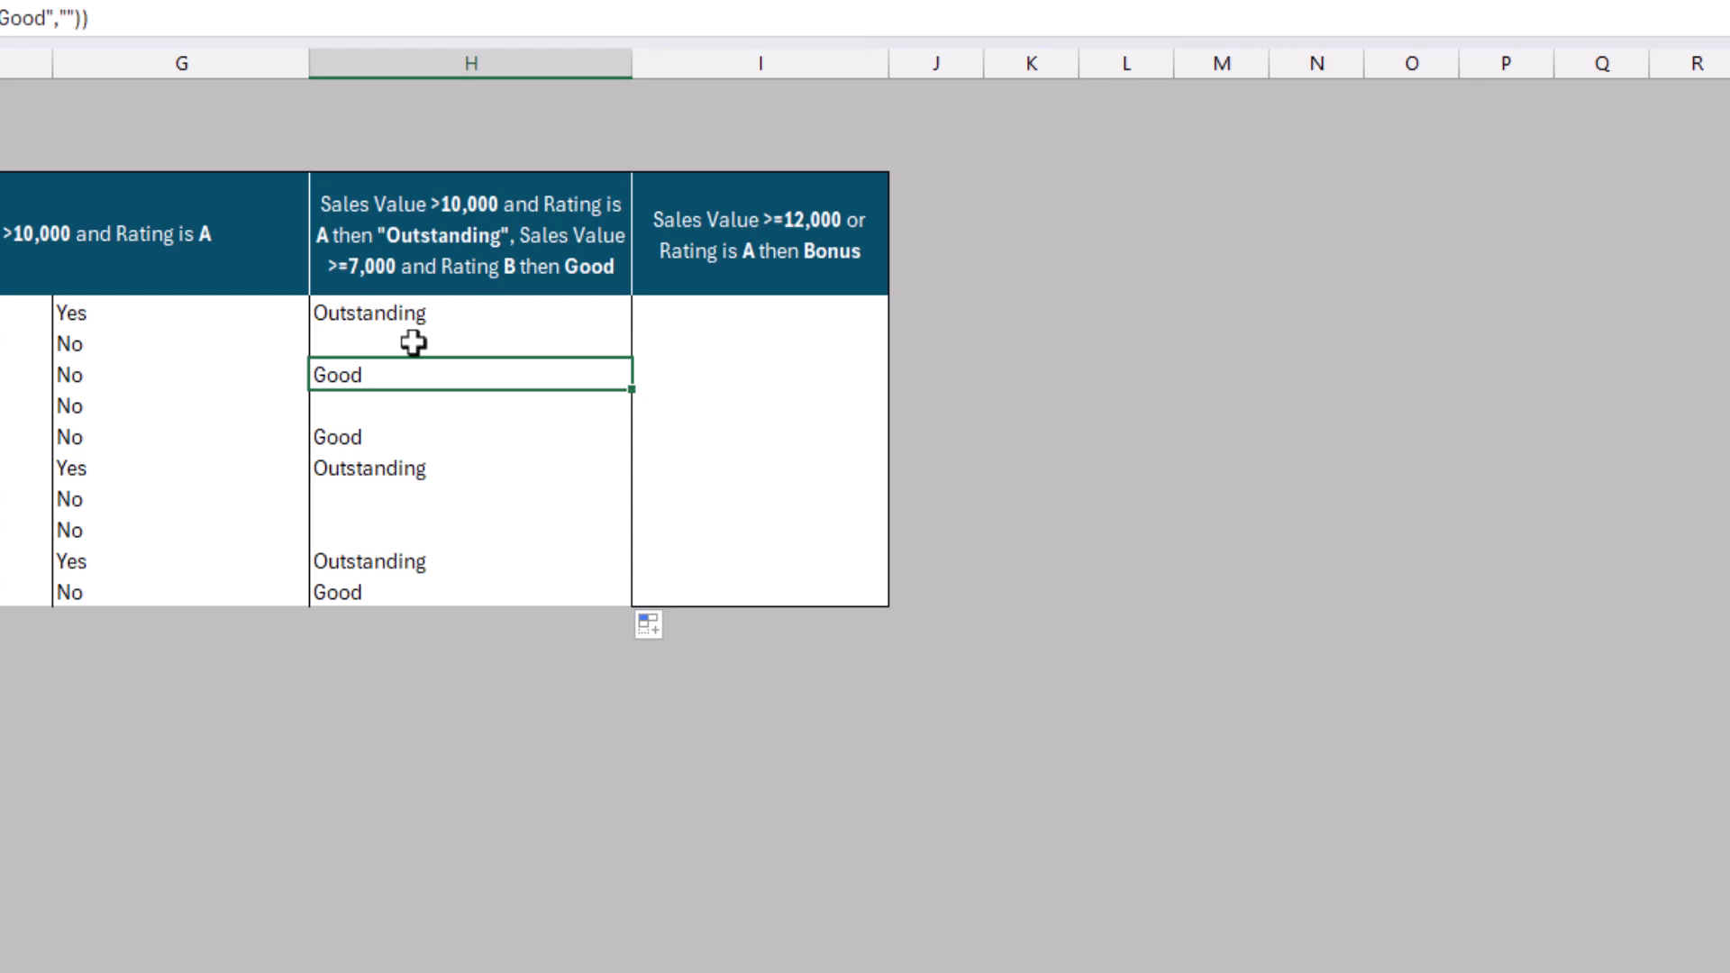
Step: Begin an IF formula in cell I5 with OR(C5>=12000,D5="A") as its logical test
{"action": "left_click", "coordinate": [725, 319]}
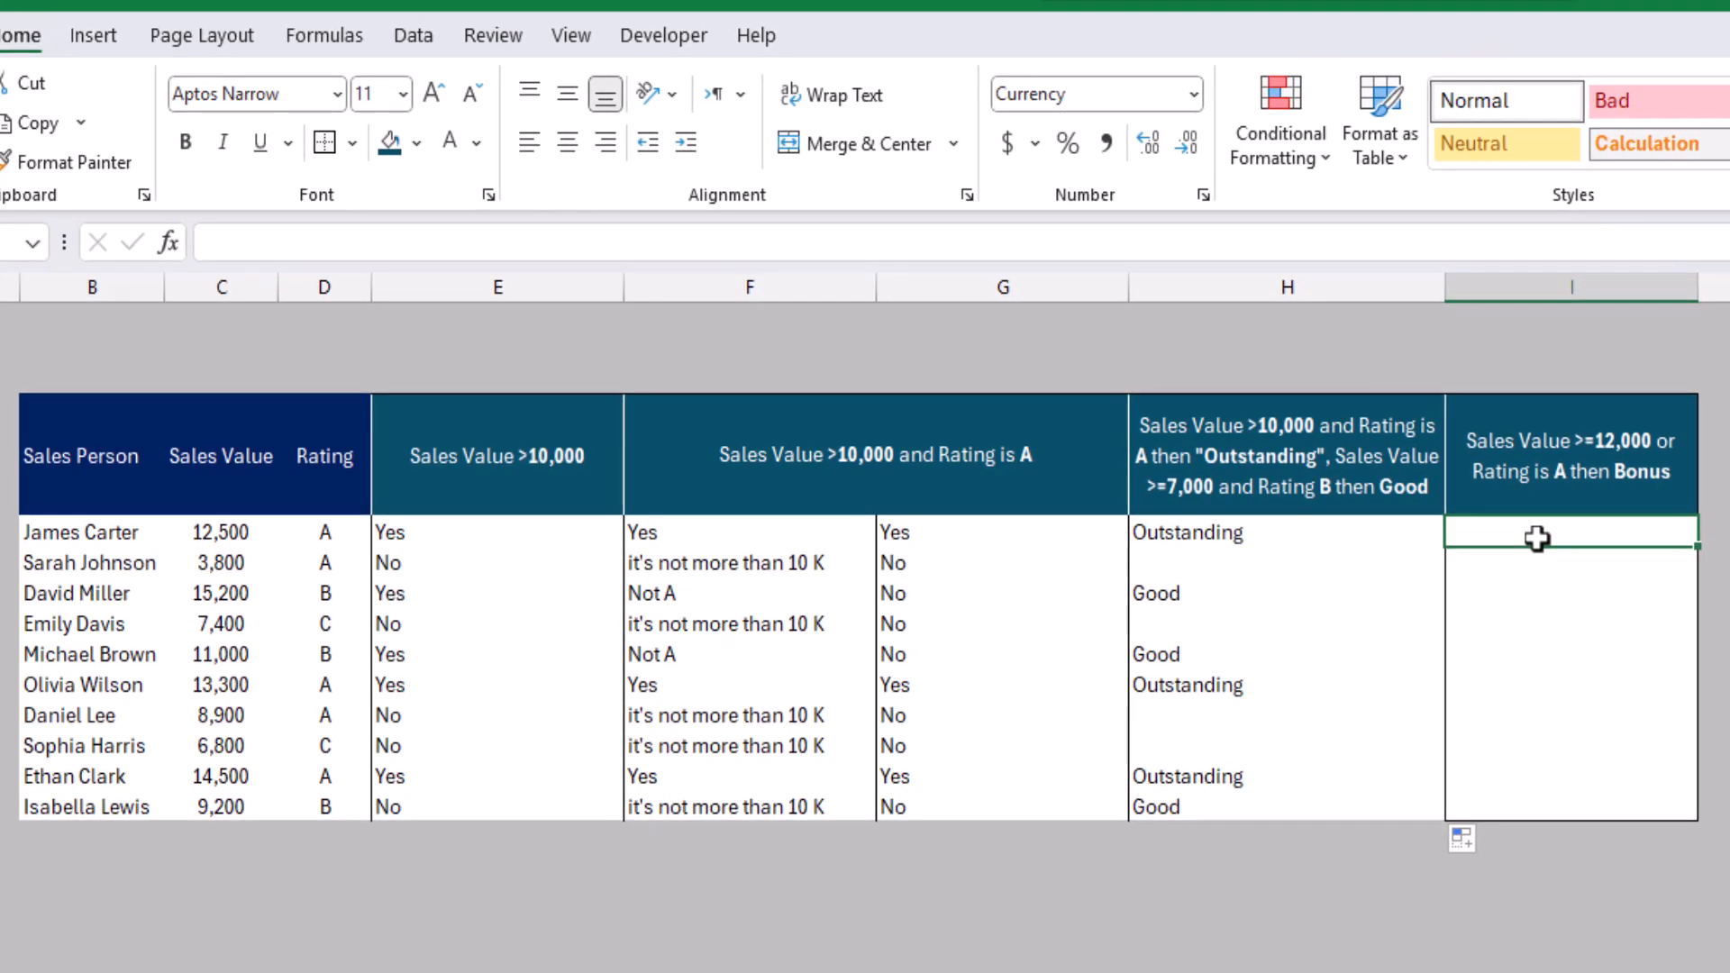
{"action": "type", "text": "="}
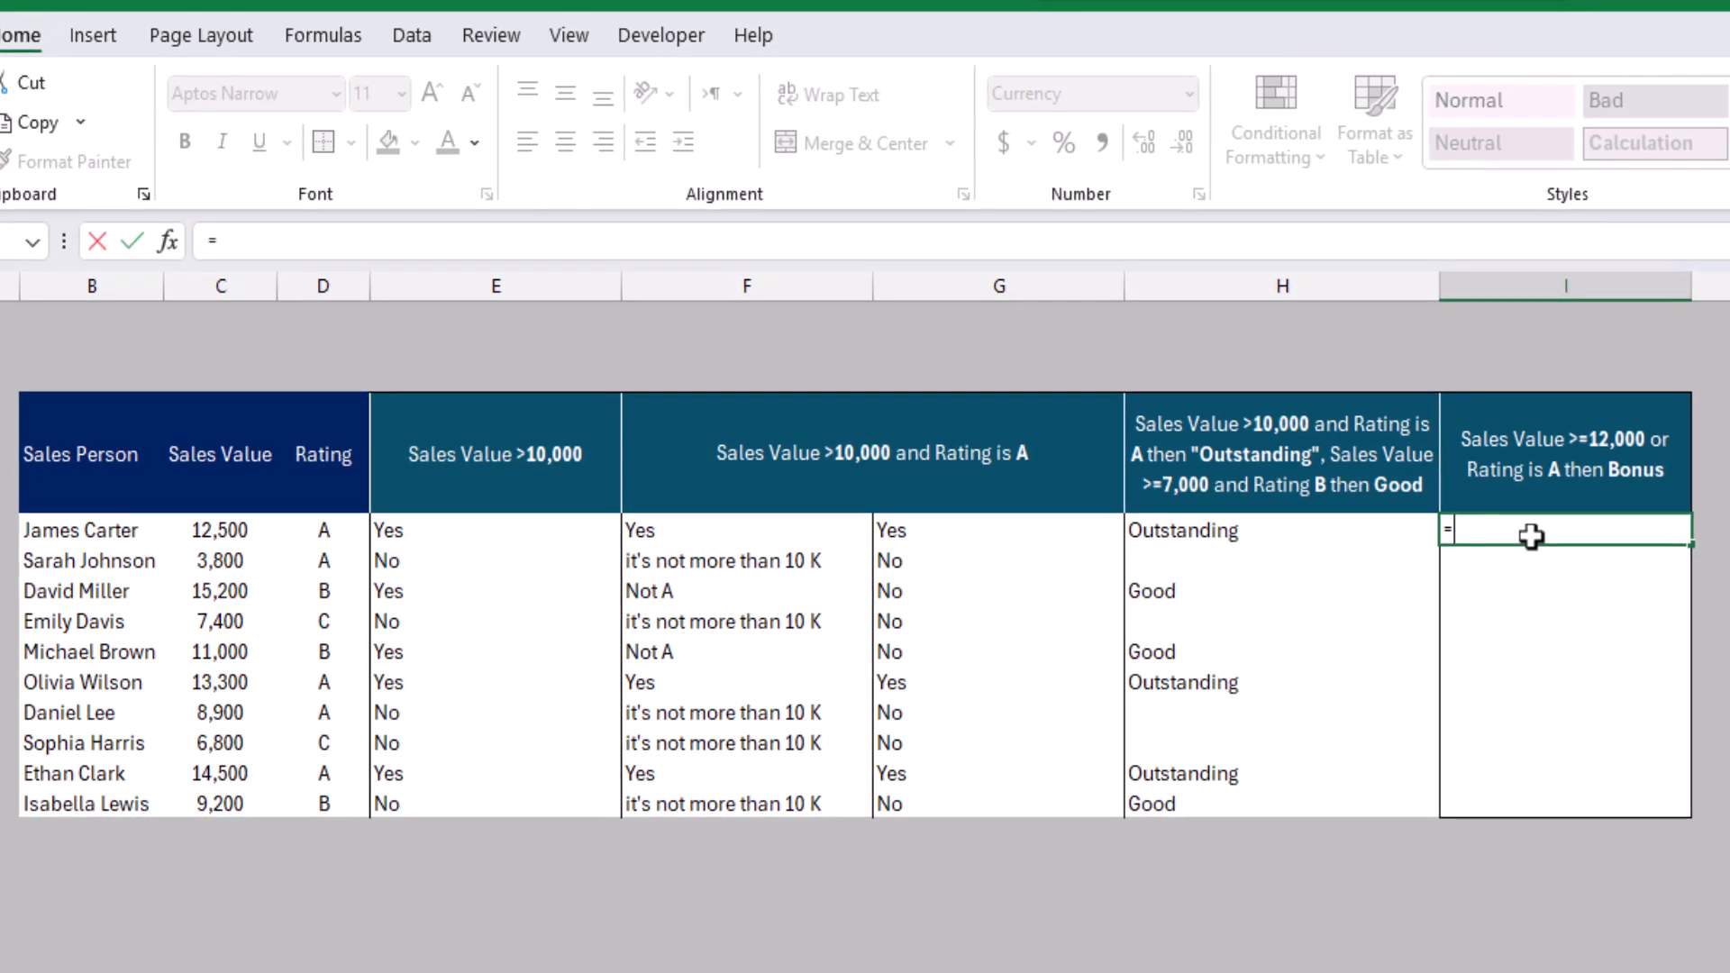
{"action": "type", "text": "IF("}
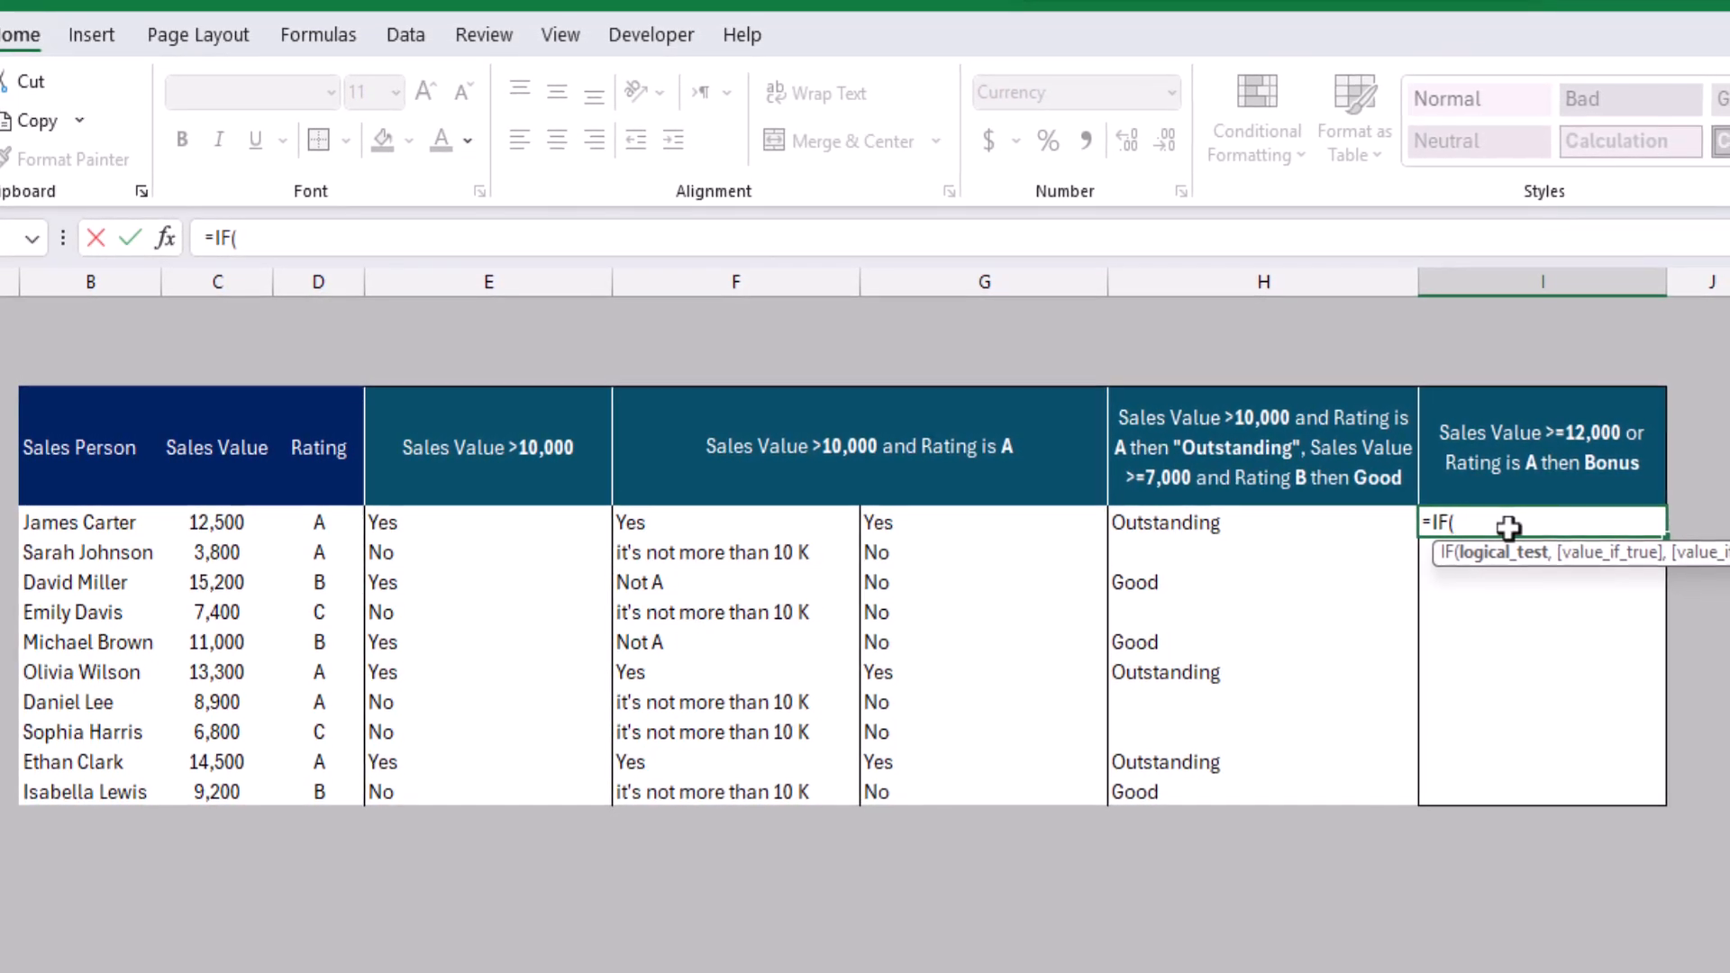
{"action": "type", "text": "or"}
{"action": "key", "text": "Tab"}
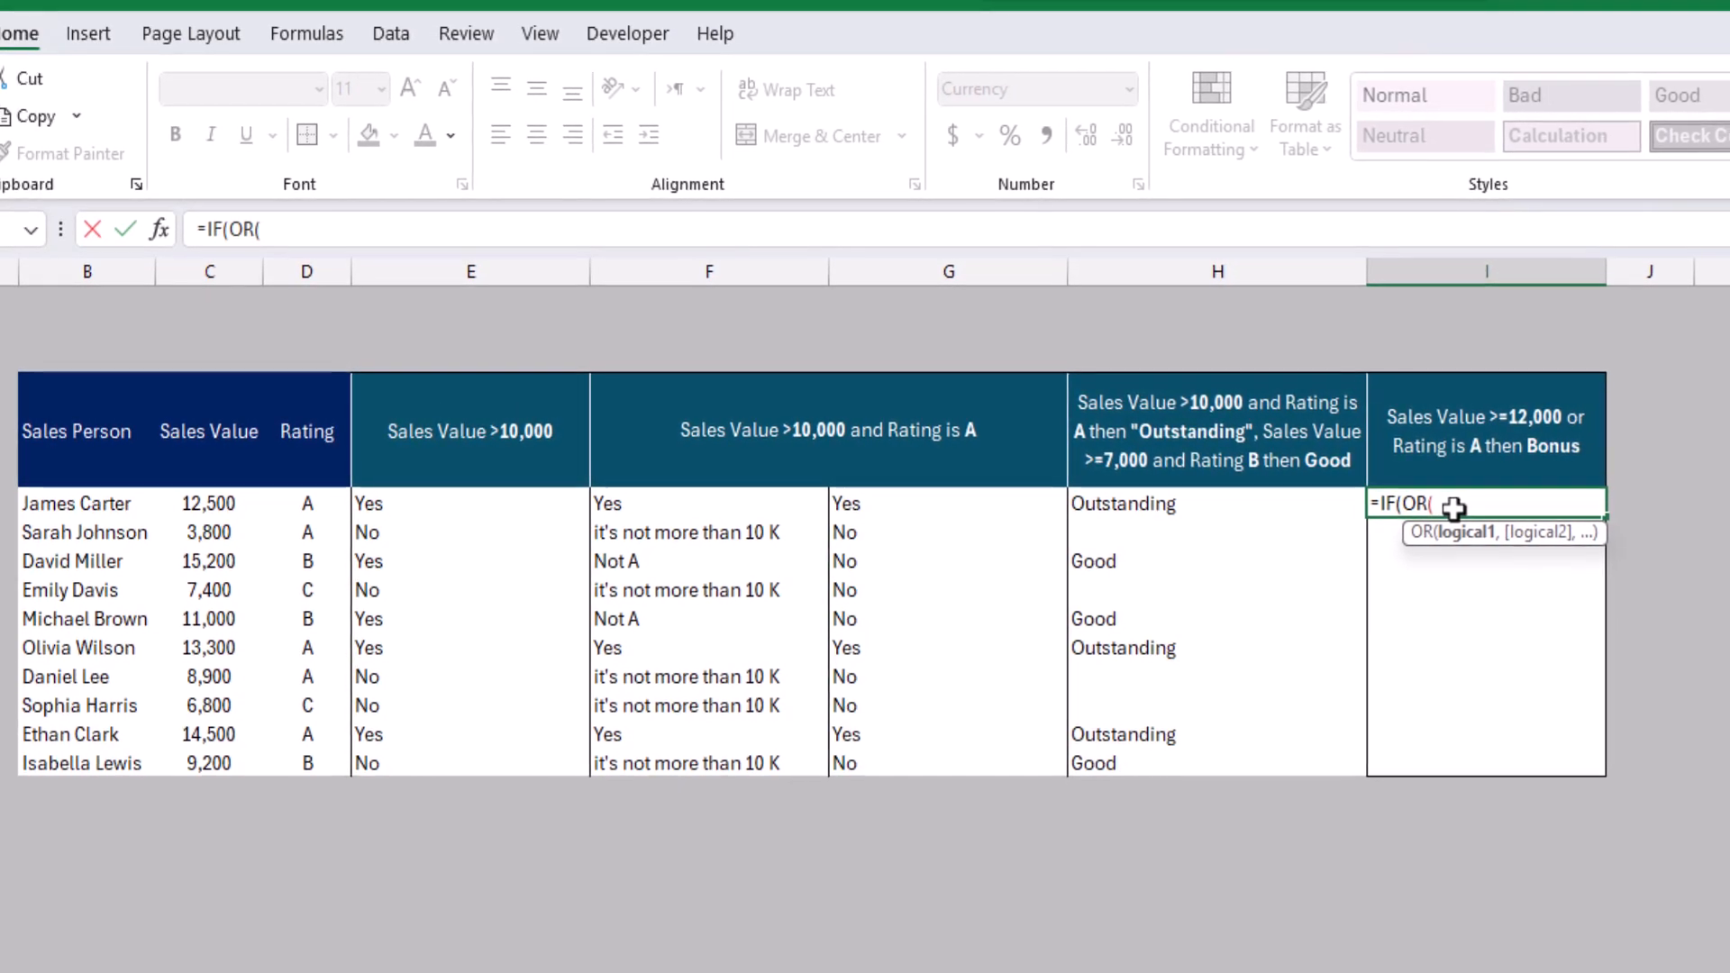
{"action": "left_click", "coordinate": [224, 504]}
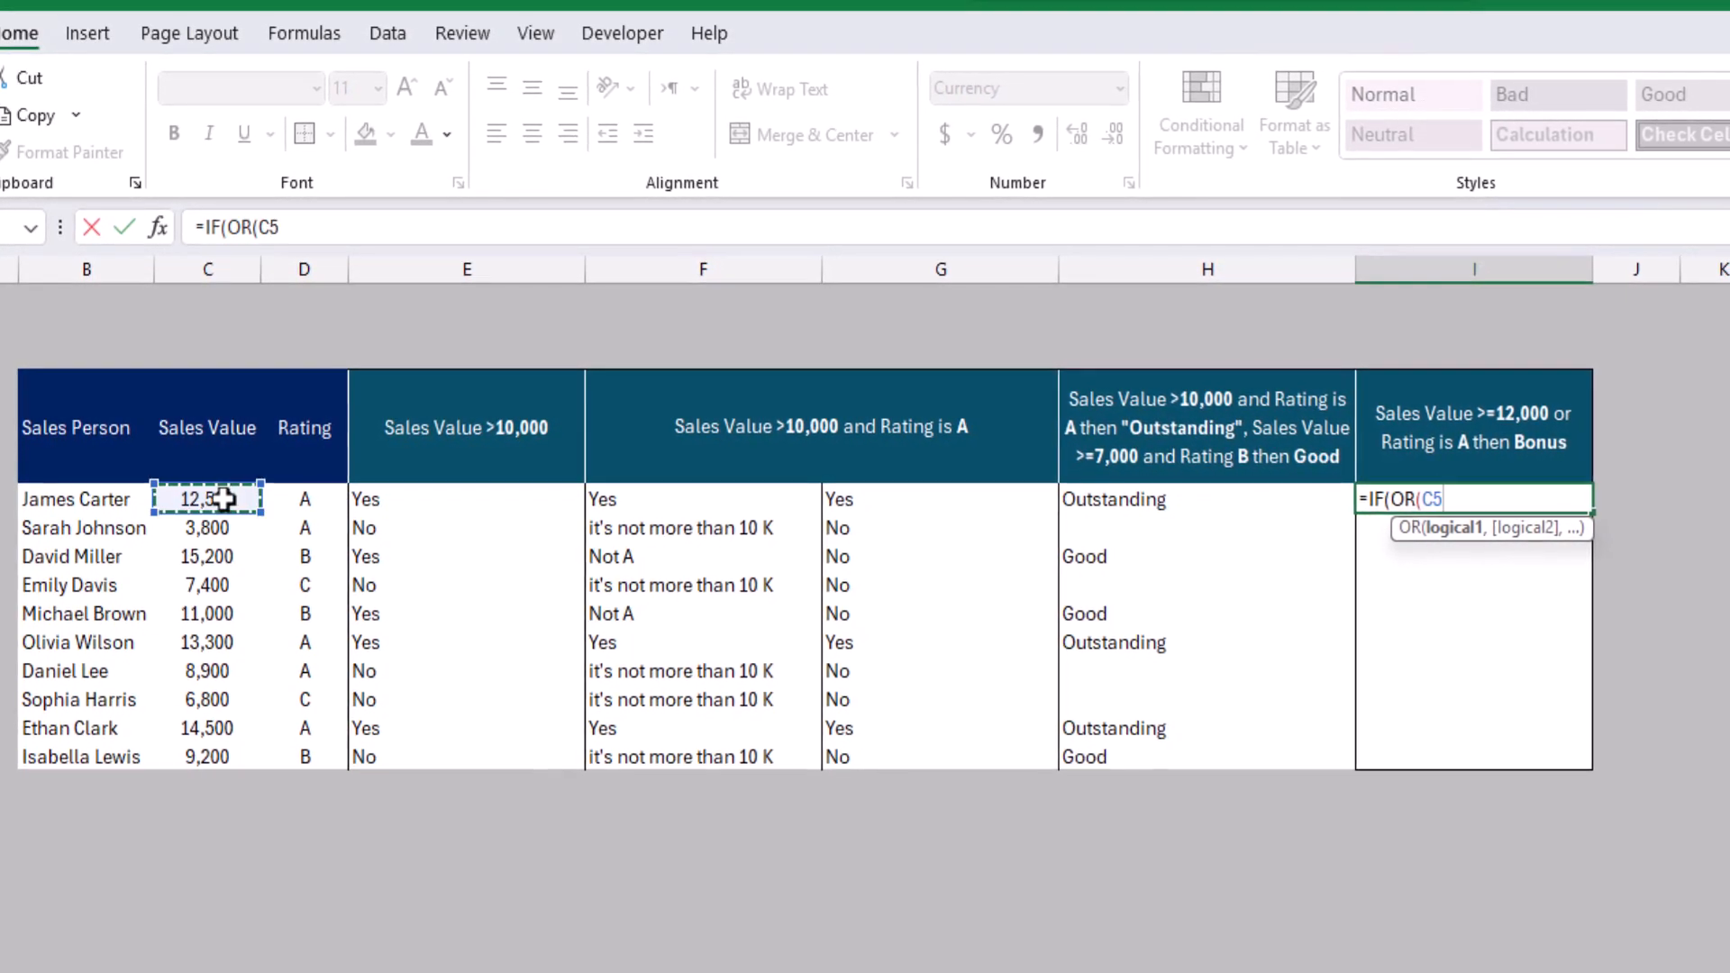
{"action": "type", "text": ">="}
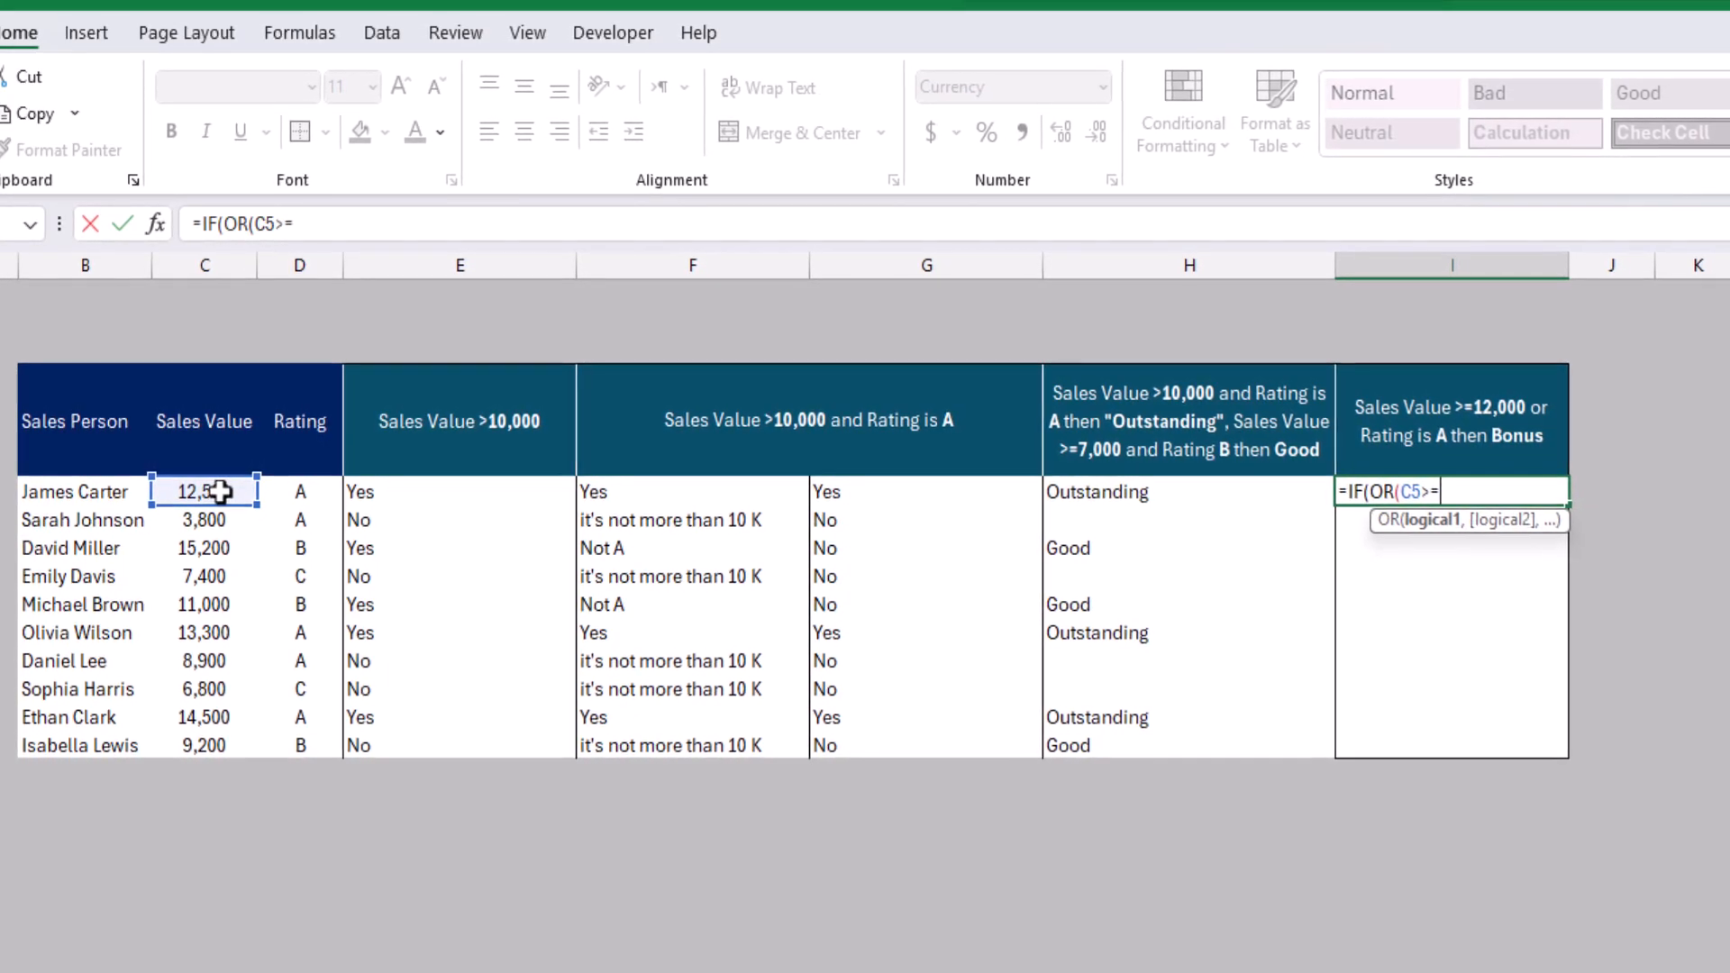
{"action": "type", "text": "12000"}
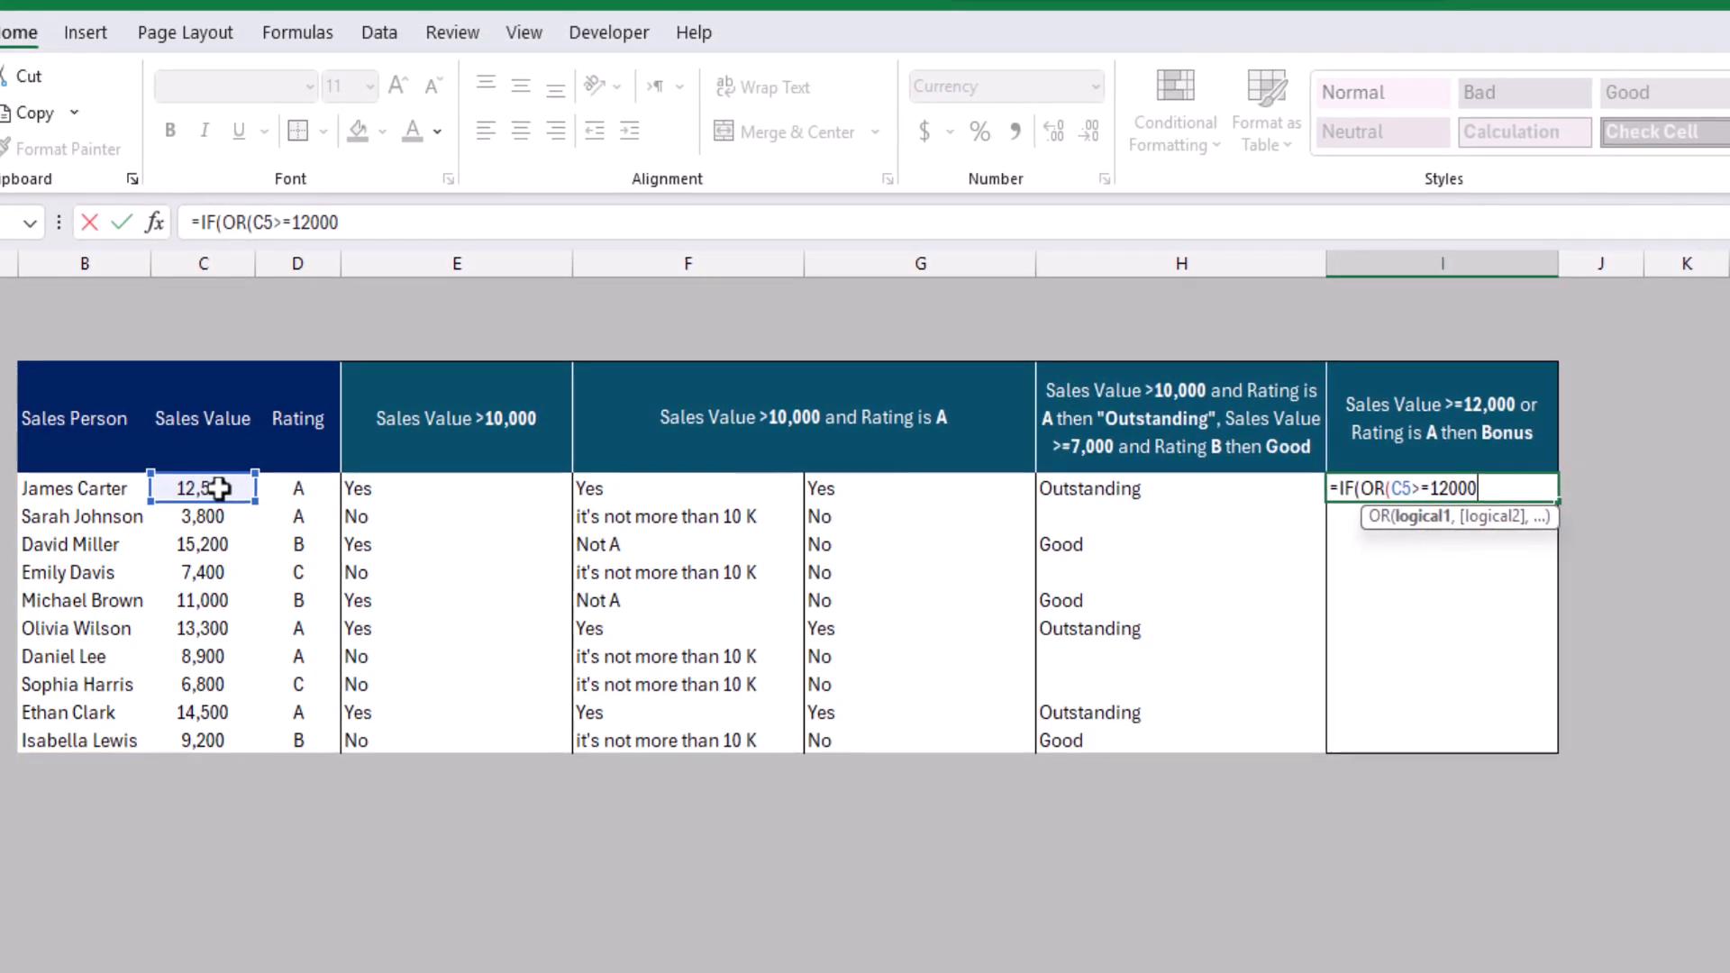
{"action": "type", "text": ","}
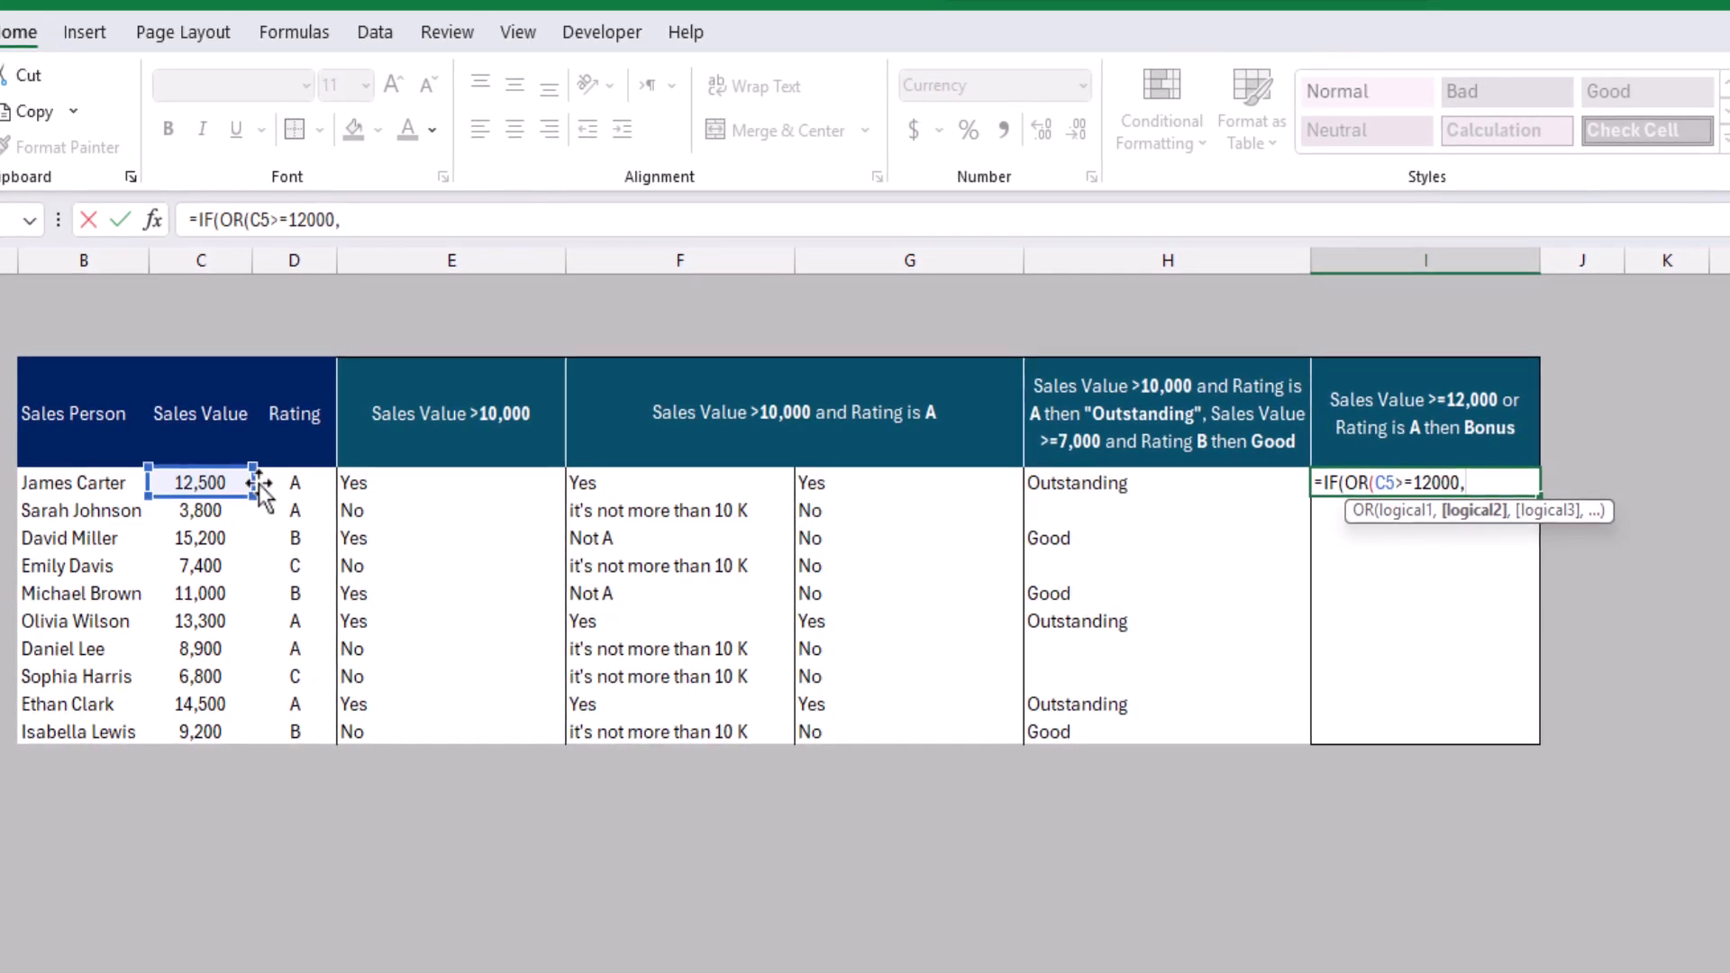
{"action": "left_click", "coordinate": [283, 481]}
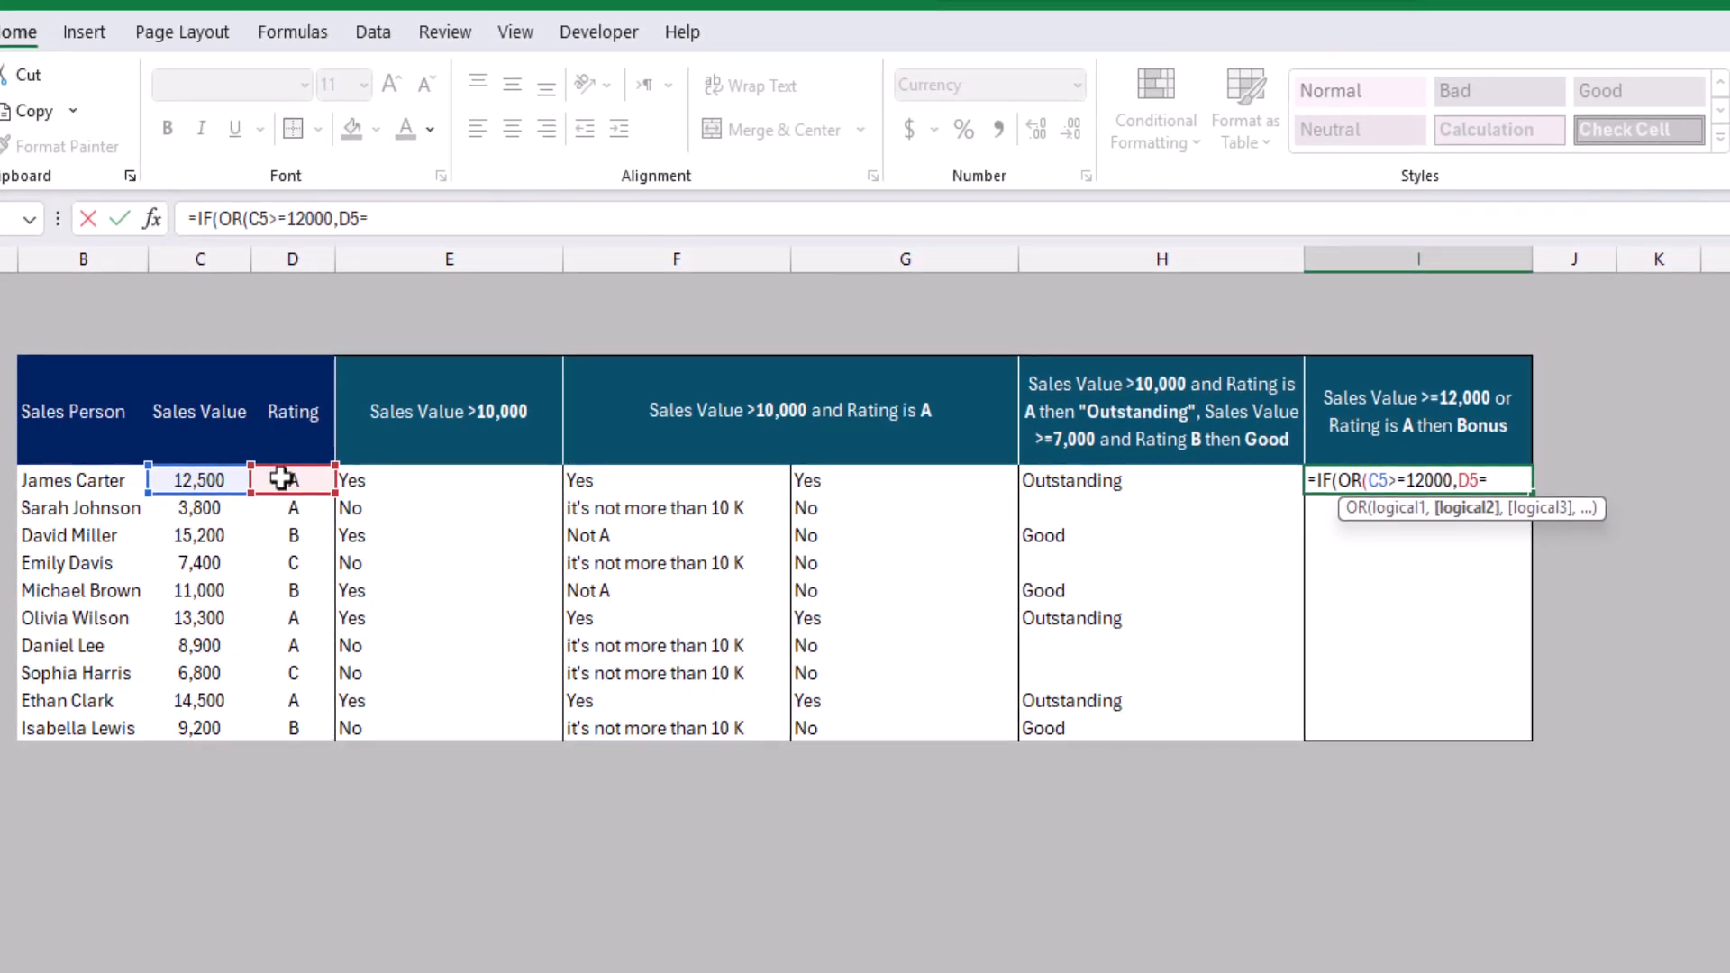
{"action": "type", "text": "="}
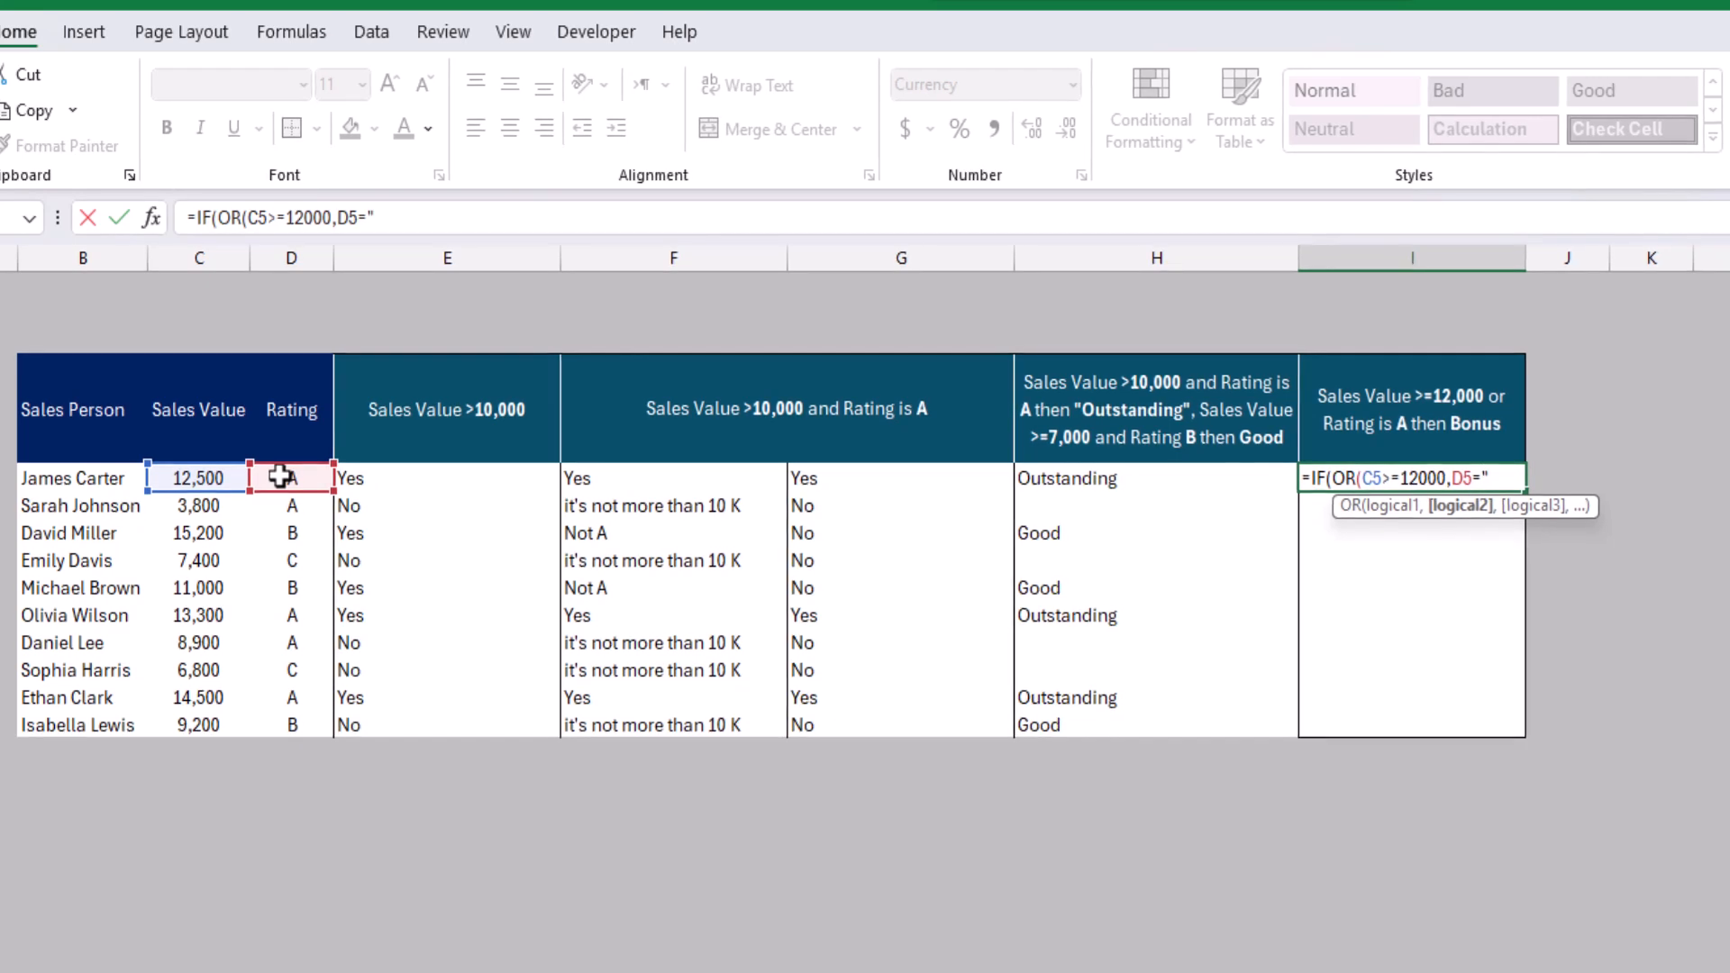
{"action": "type", "text": "\"A\""}
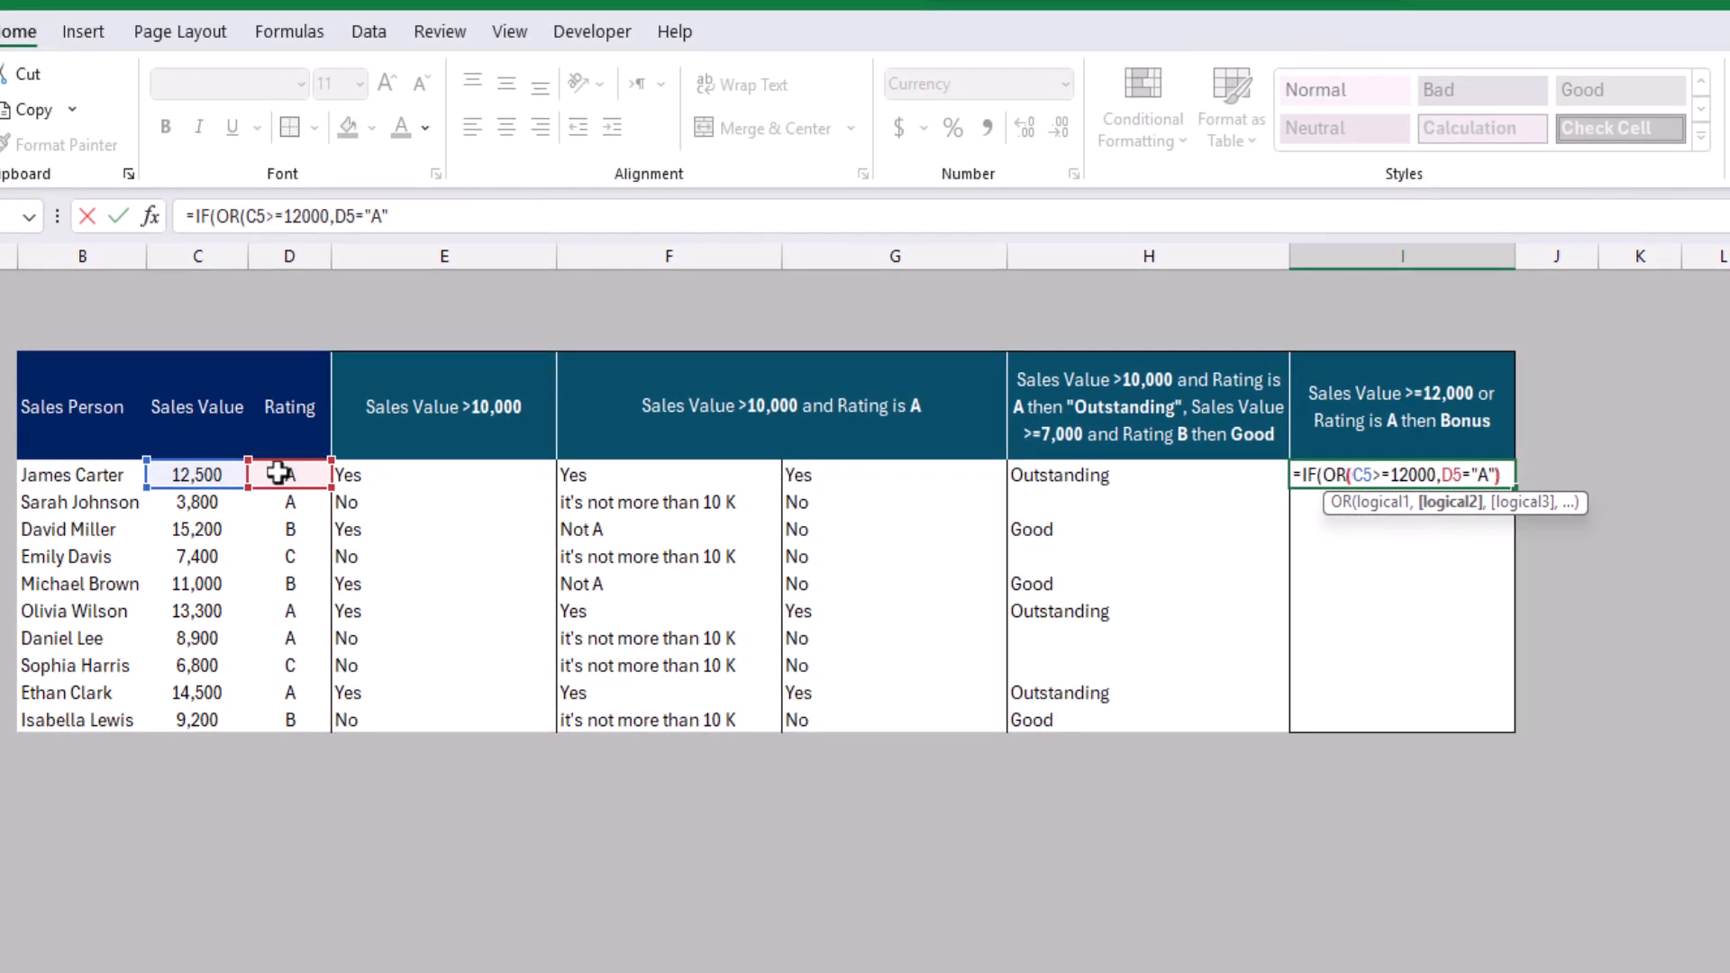
{"action": "type", "text": ")"}
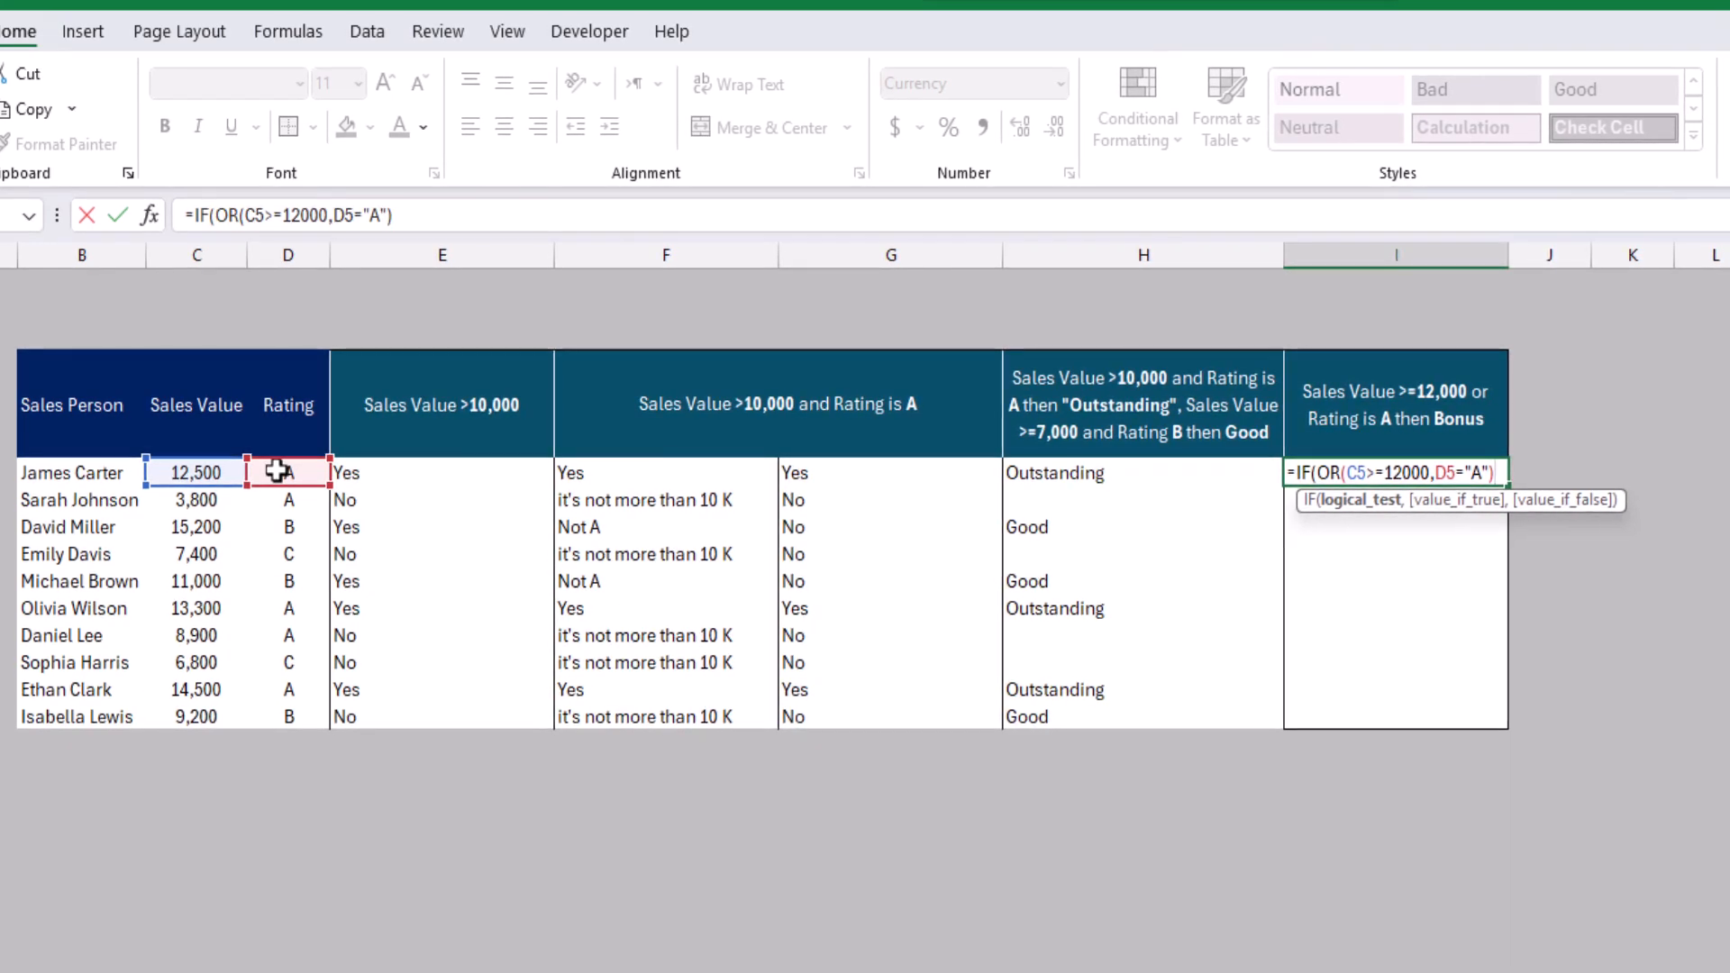
Step: Give the IF formula in I5 "Bonus" if true and an empty string "" if false, close it and enter it
{"action": "type", "text": ","}
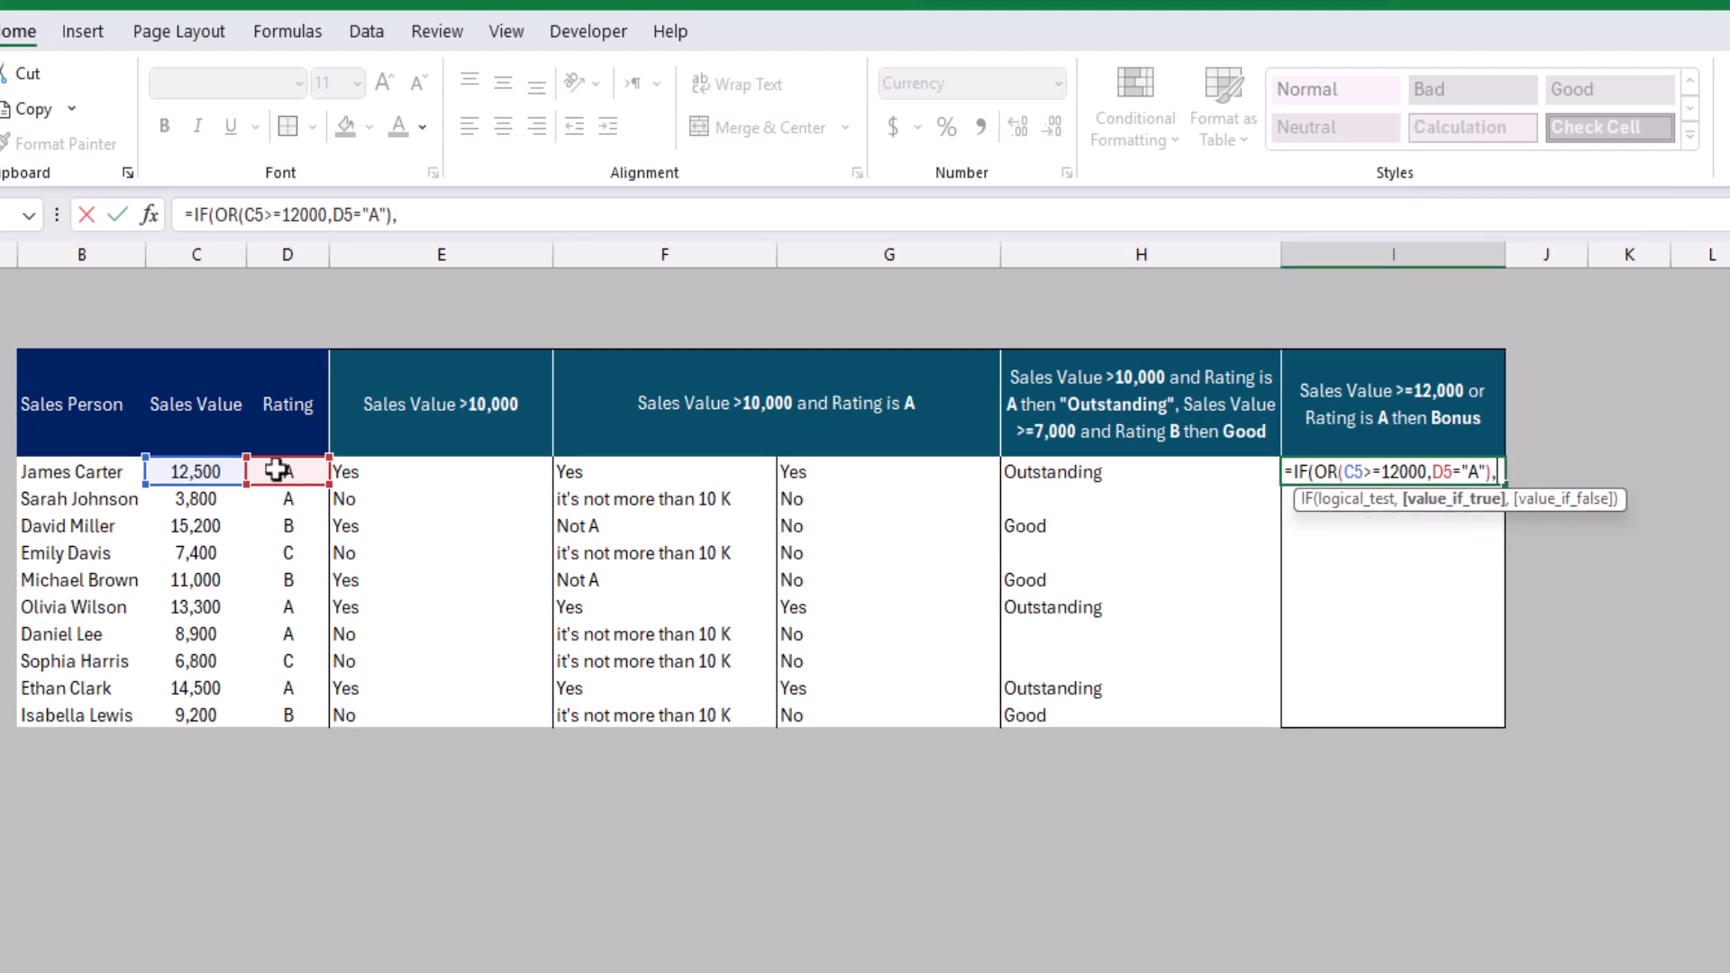
{"action": "type", "text": "\"Bonus"}
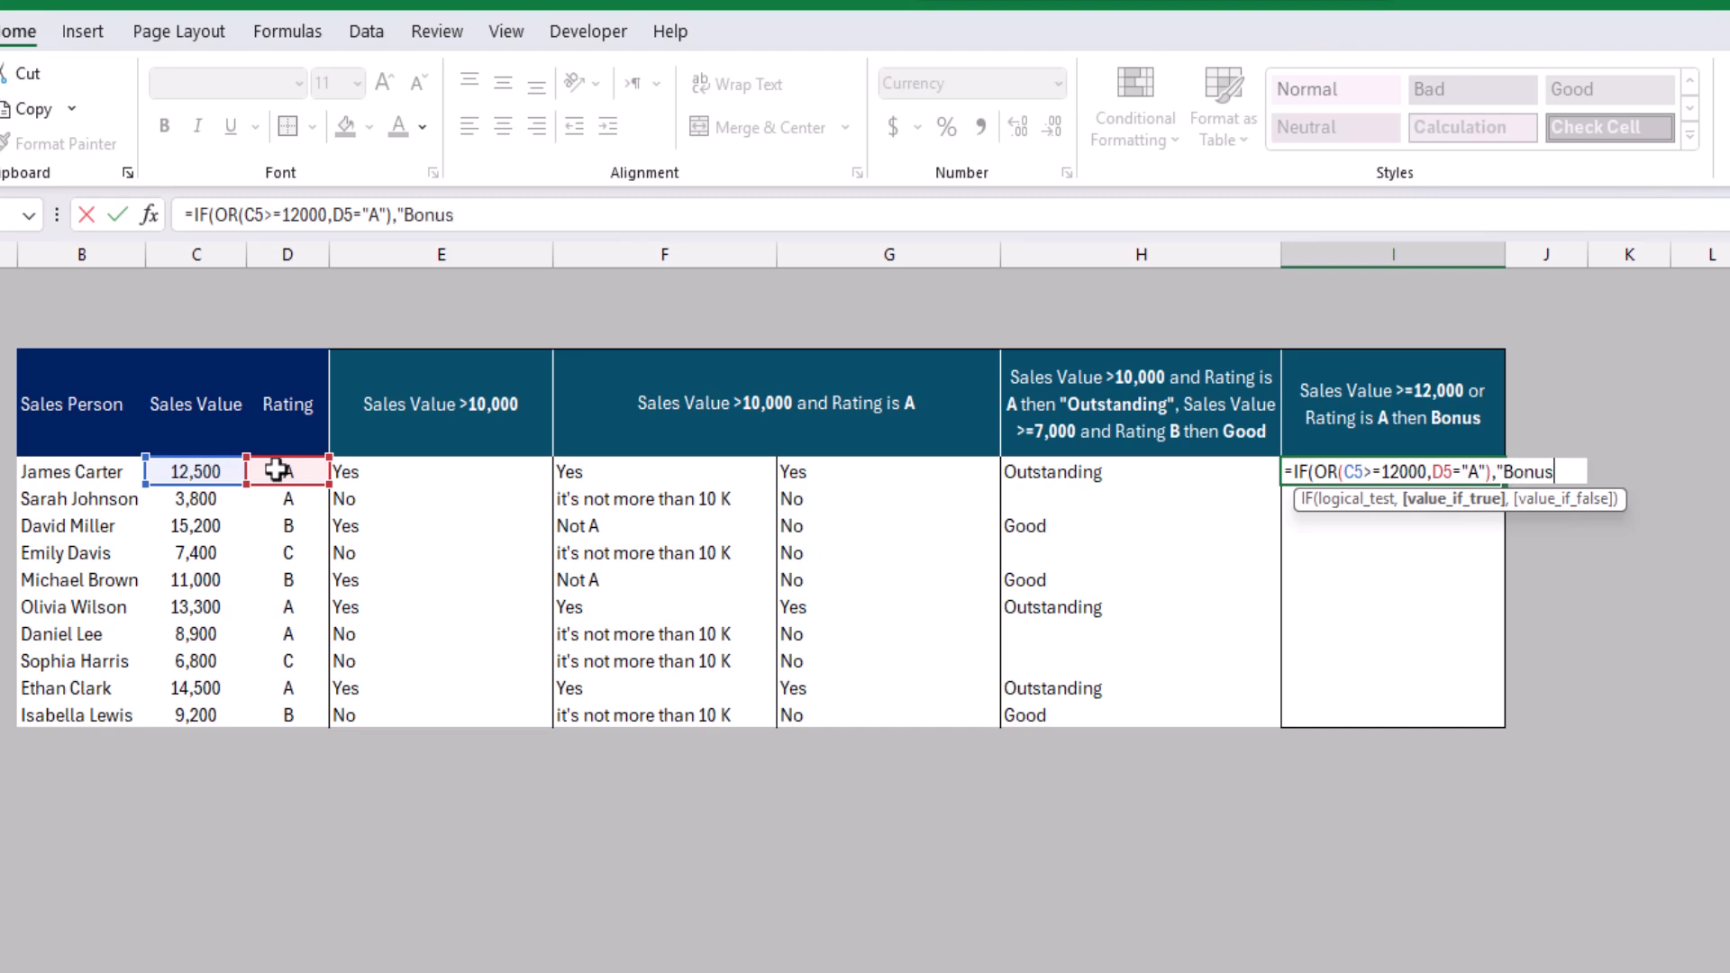
{"action": "type", "text": "\","}
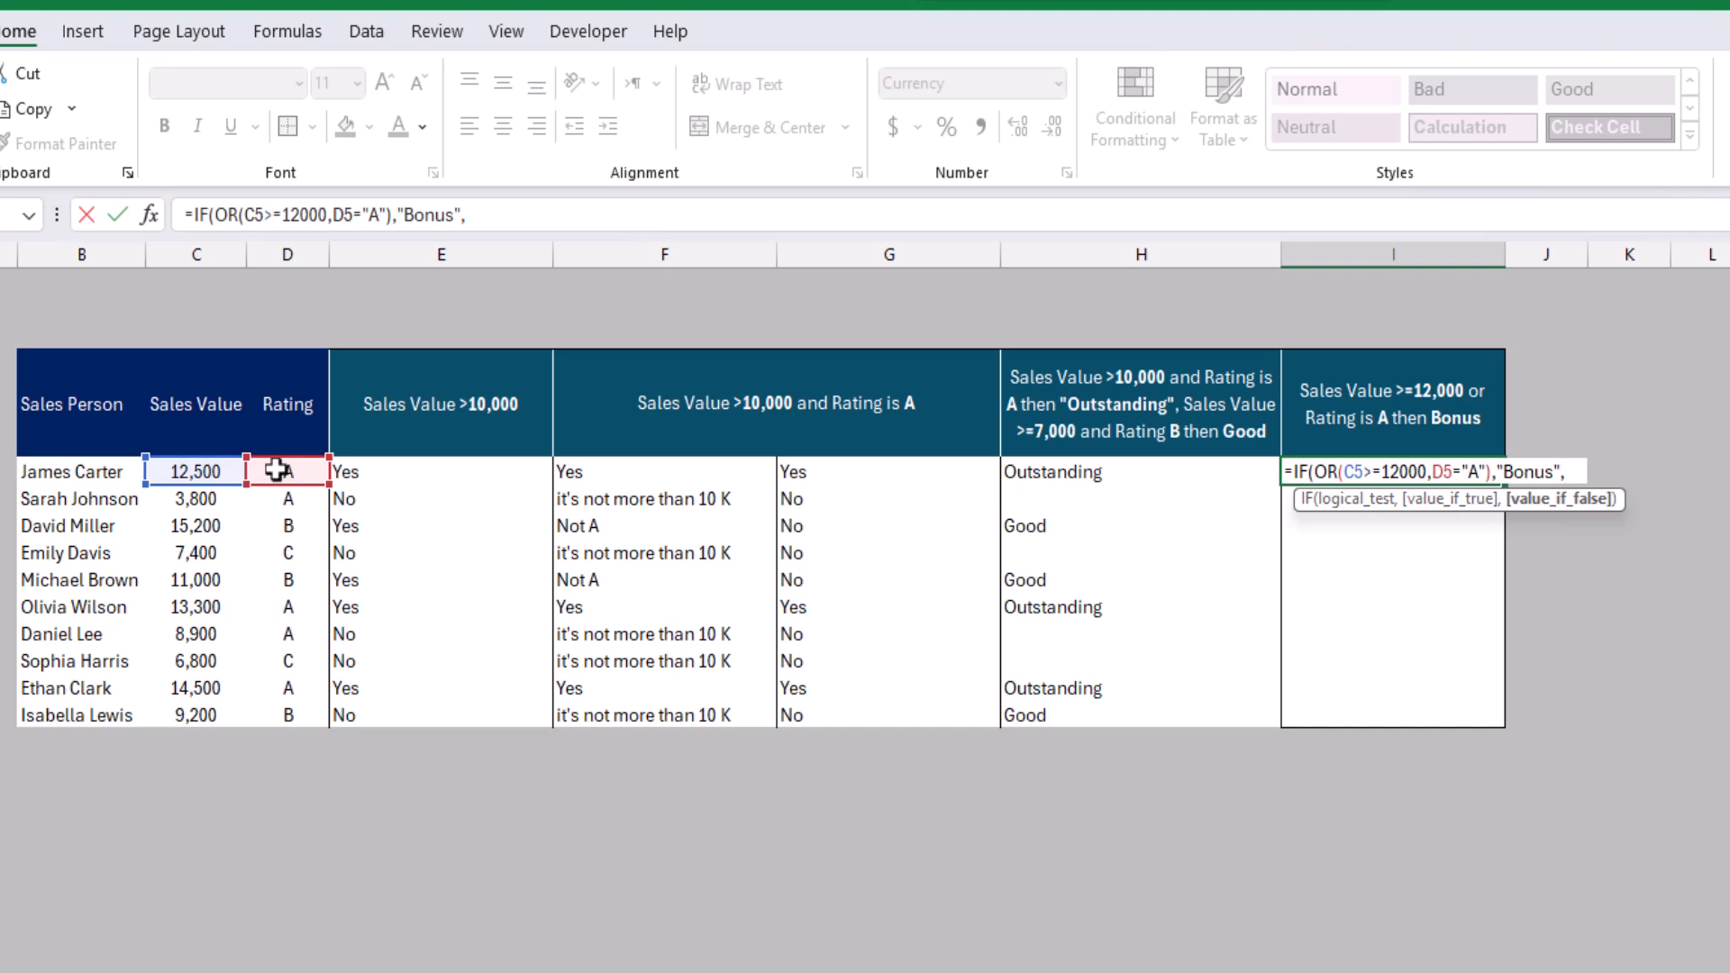
{"action": "type", "text": "\"\")"}
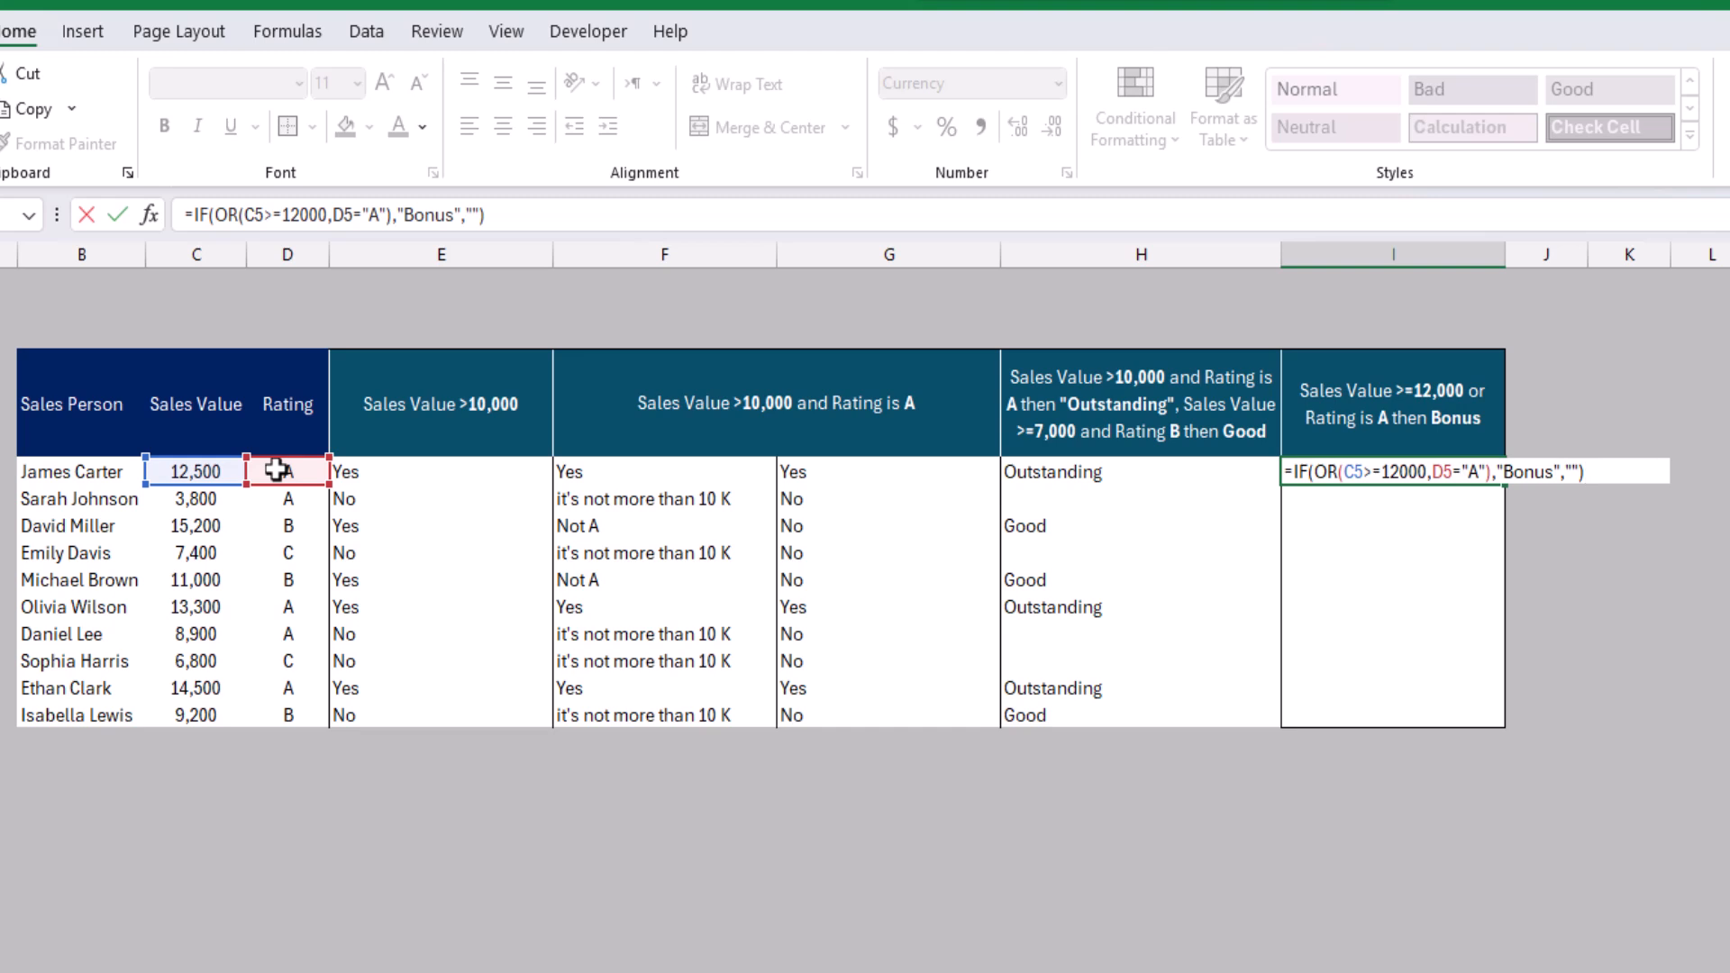
{"action": "key", "text": "Return"}
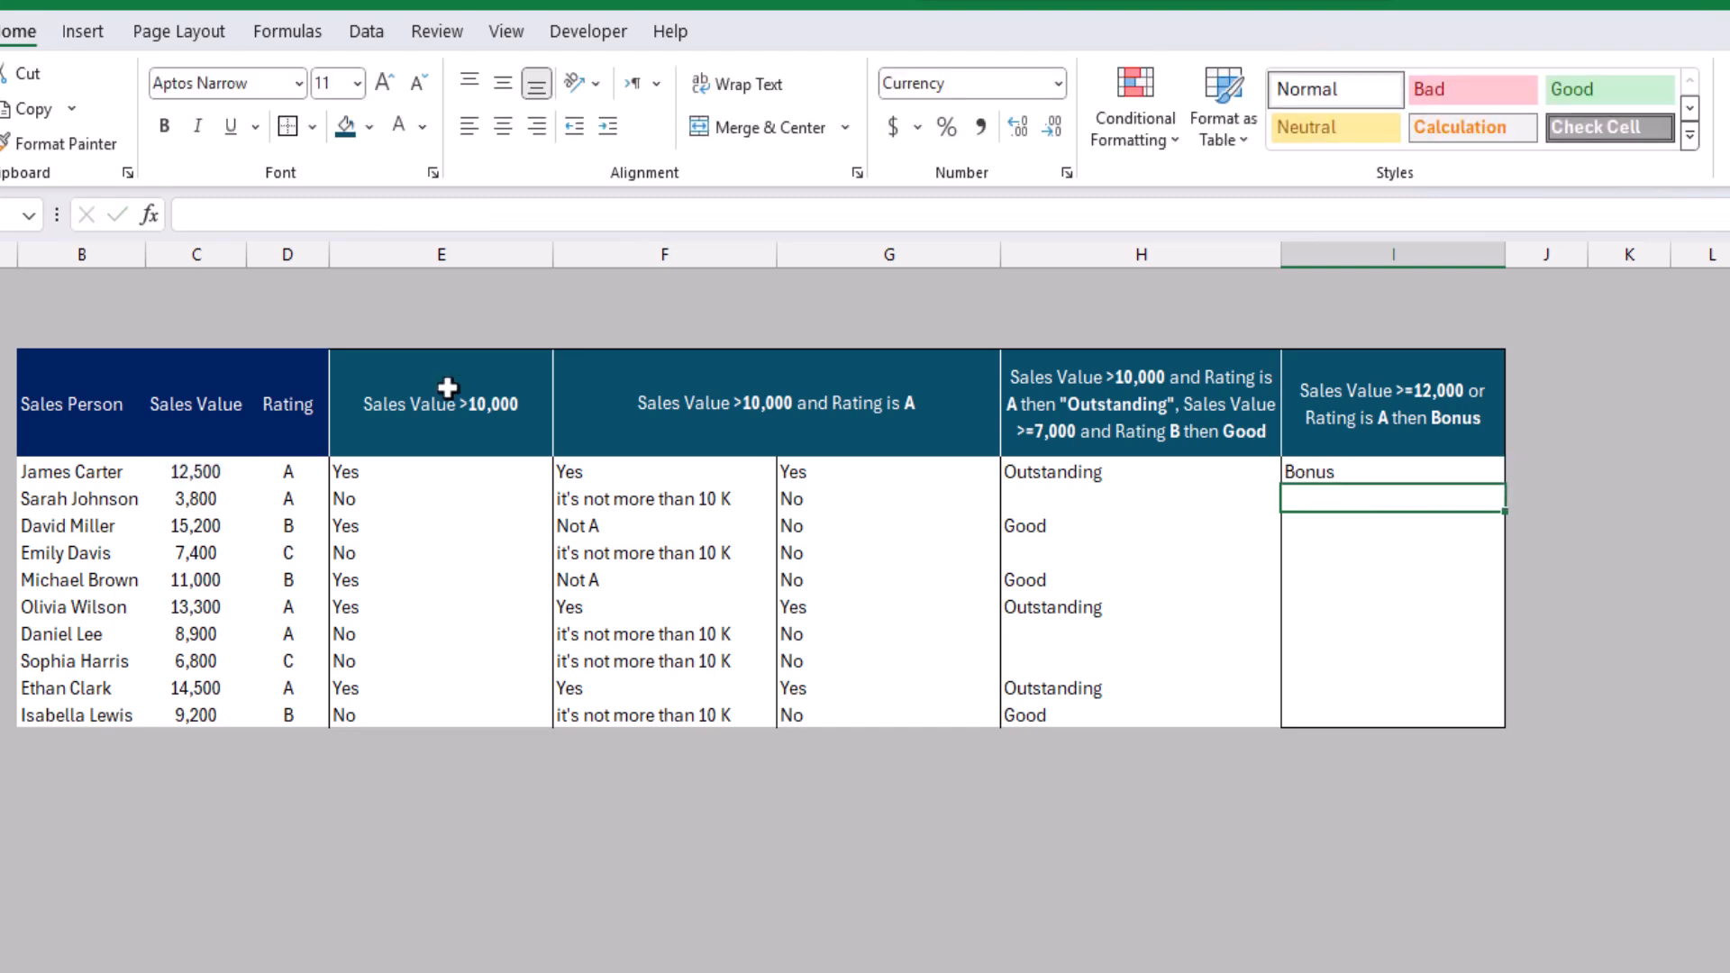
Step: Fill the I5 formula down through I14 and check the results against the sales values in C7 and C13 and the rating in D13
{"action": "left_click", "coordinate": [1409, 464]}
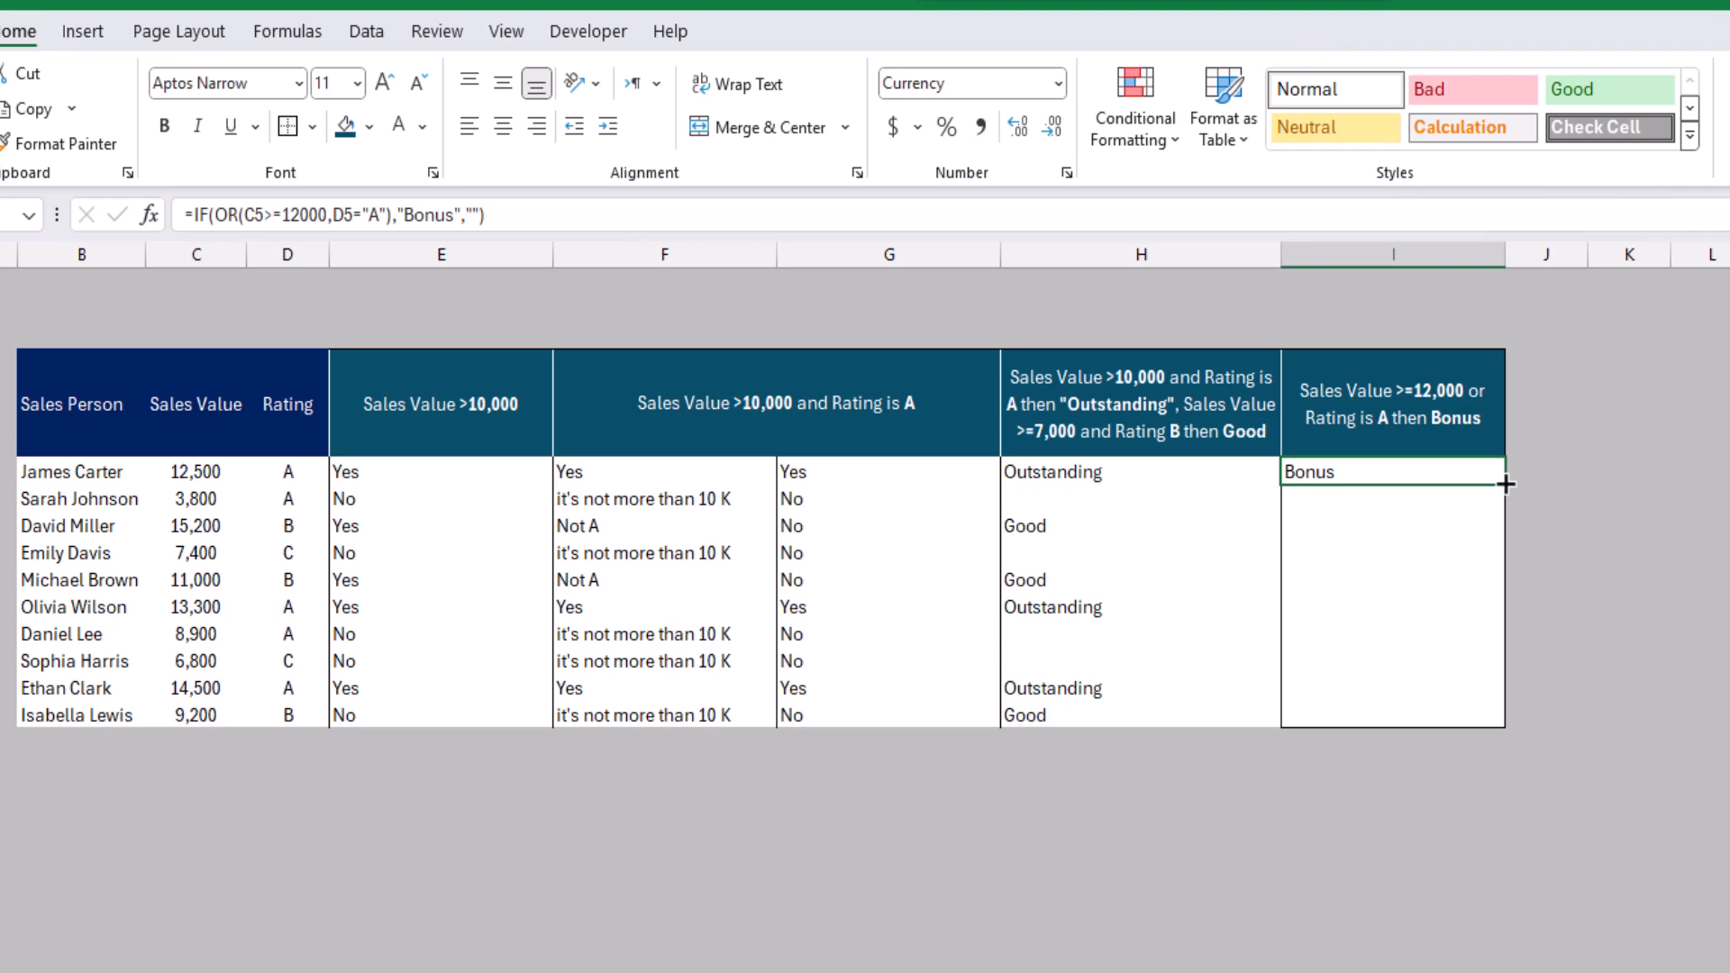
{"action": "double_click", "coordinate": [1505, 484]}
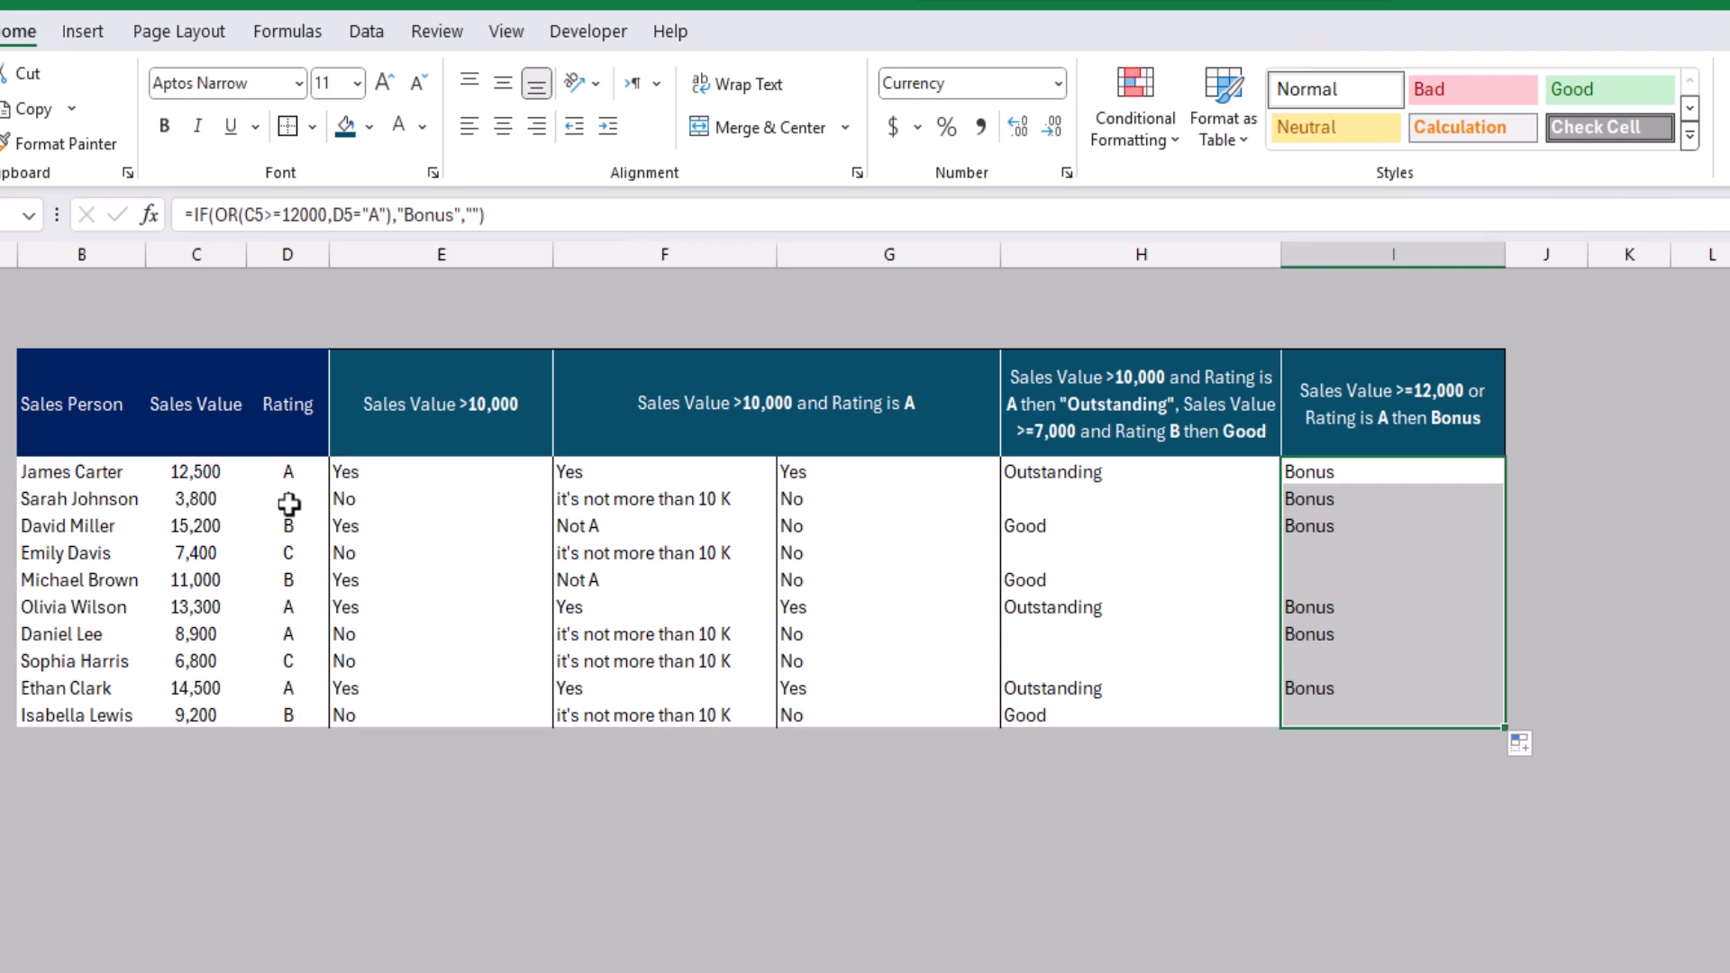
{"action": "left_click", "coordinate": [236, 527]}
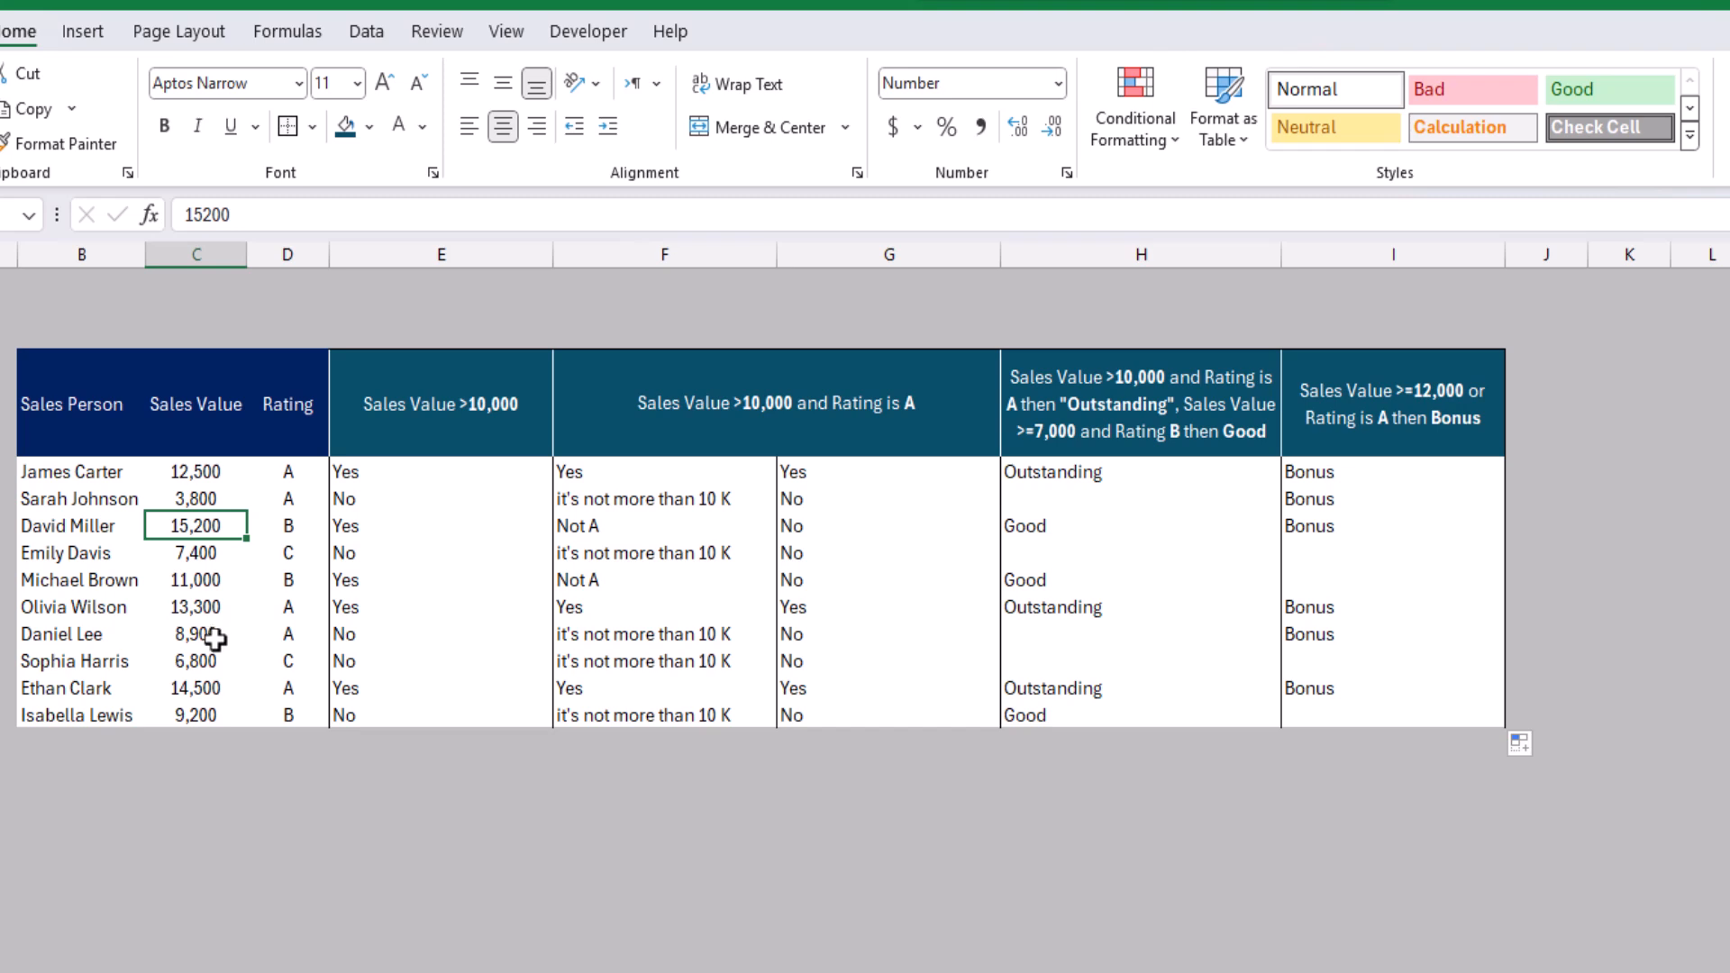
{"action": "left_click", "coordinate": [207, 688]}
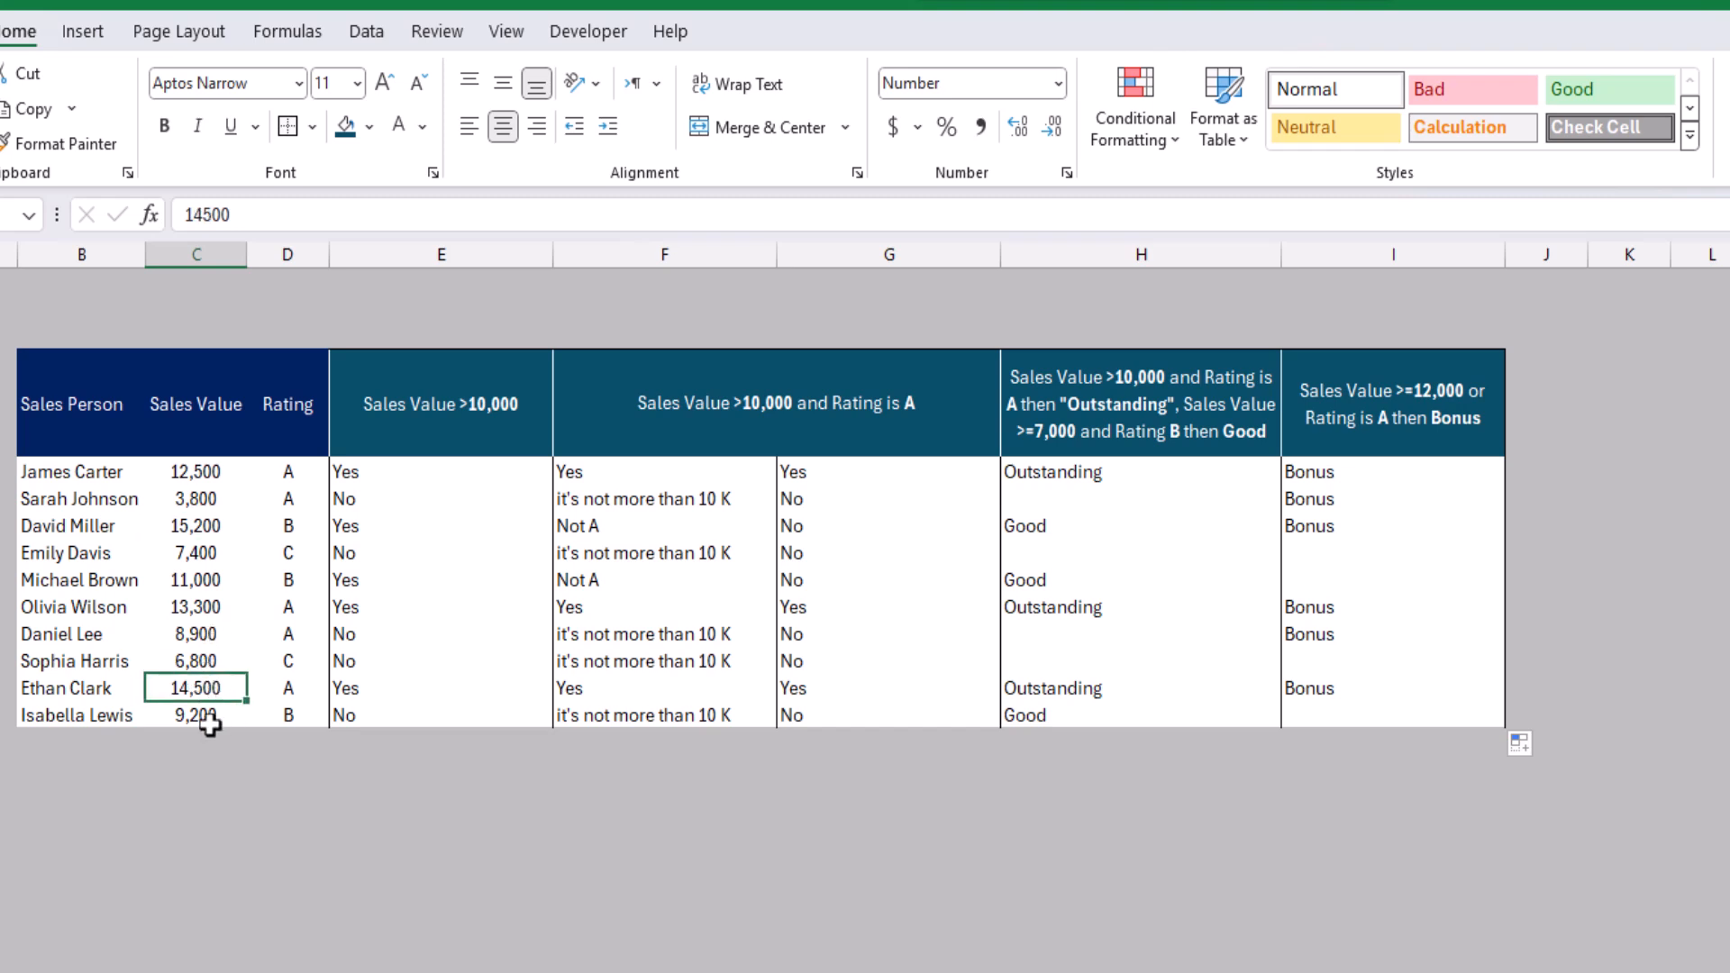
{"action": "left_click", "coordinate": [284, 688]}
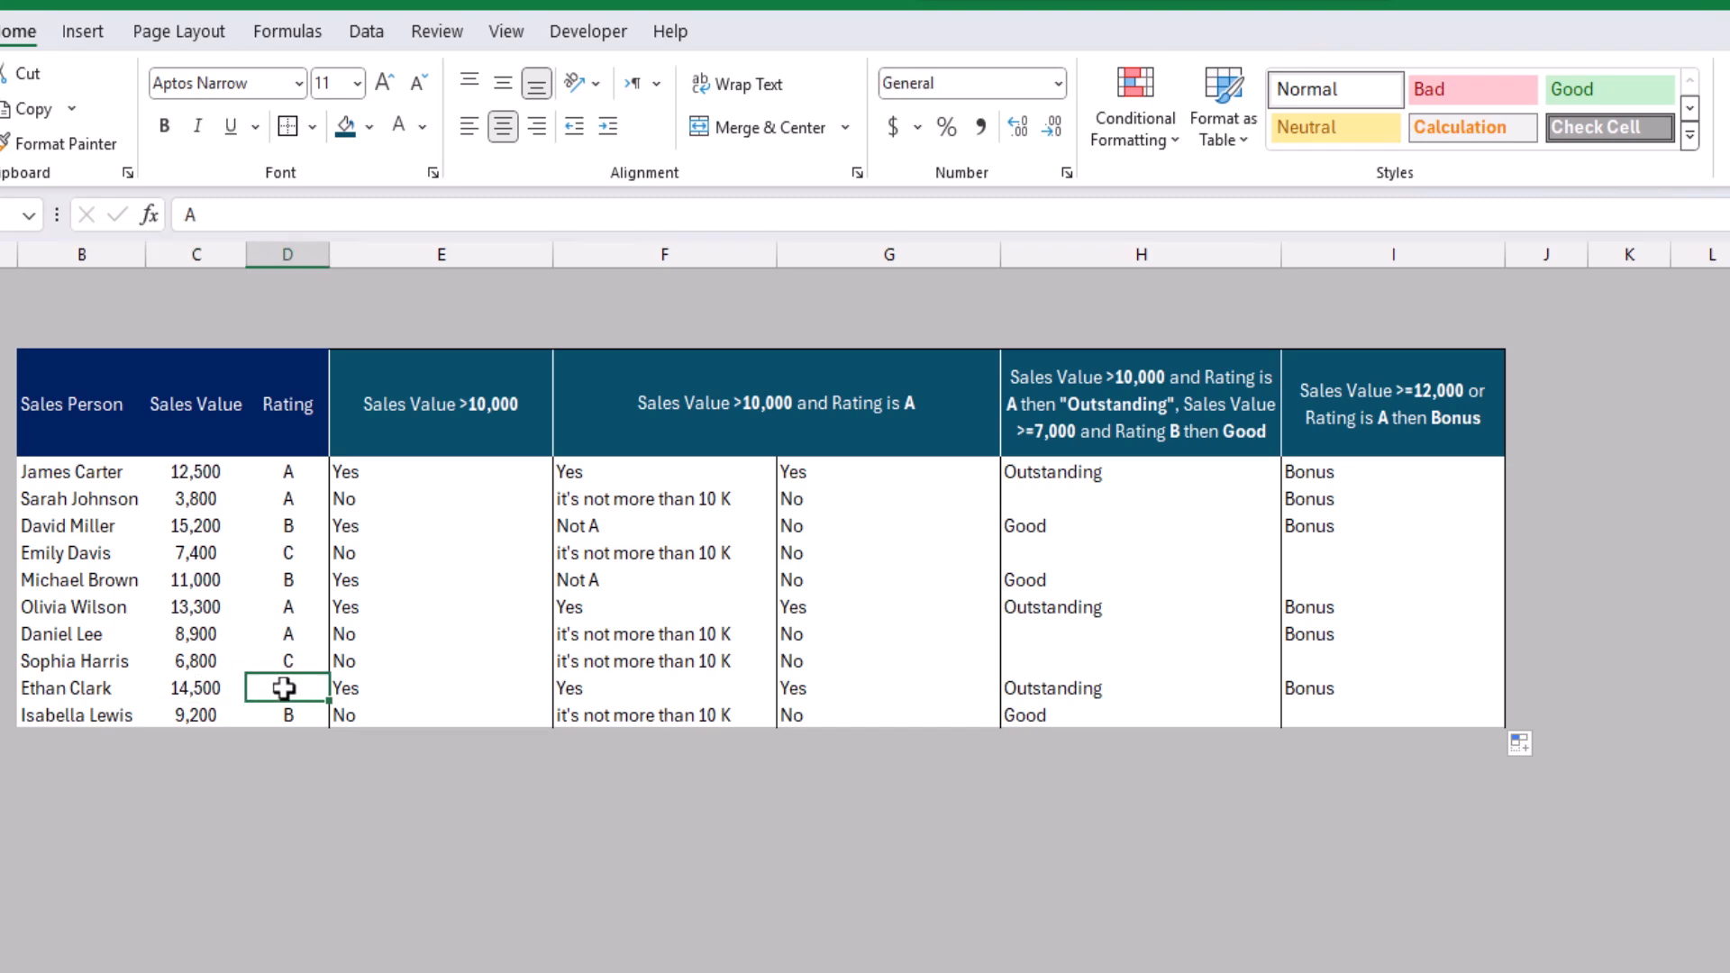